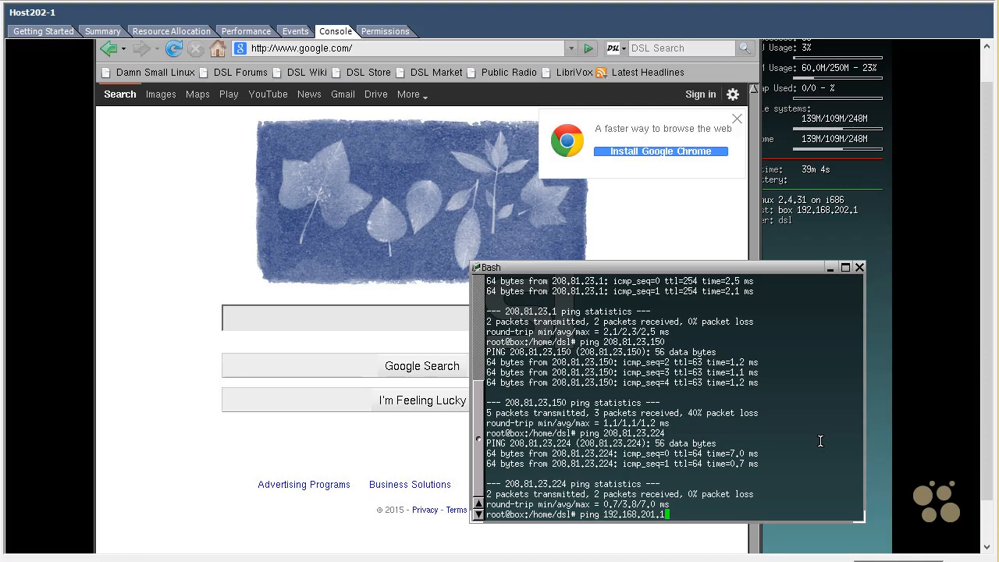
Step: Ping 192.168.201.1 from Host202-1, stop it after 100% loss, then rerun the same ping
key(Return)
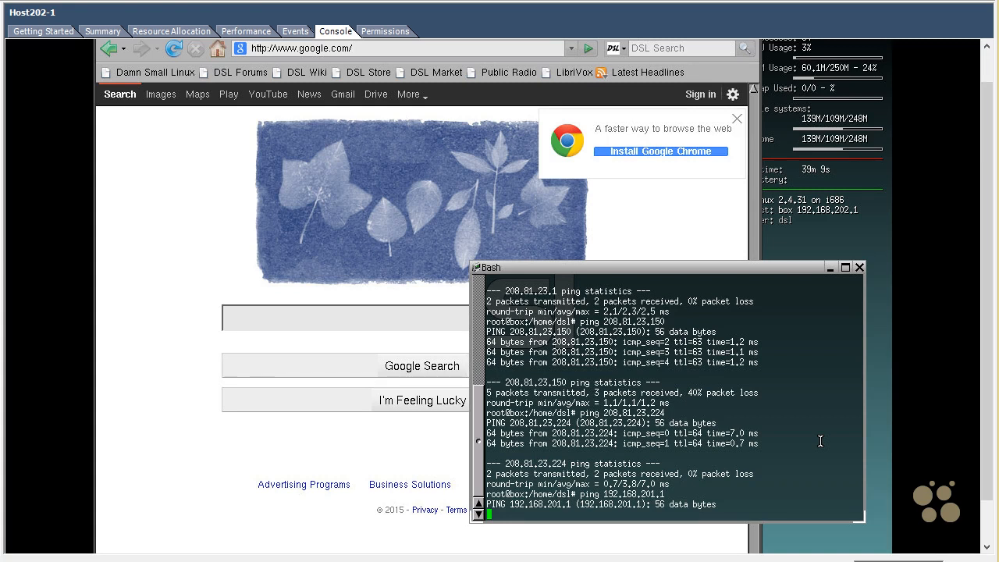
key(ctrl+c)
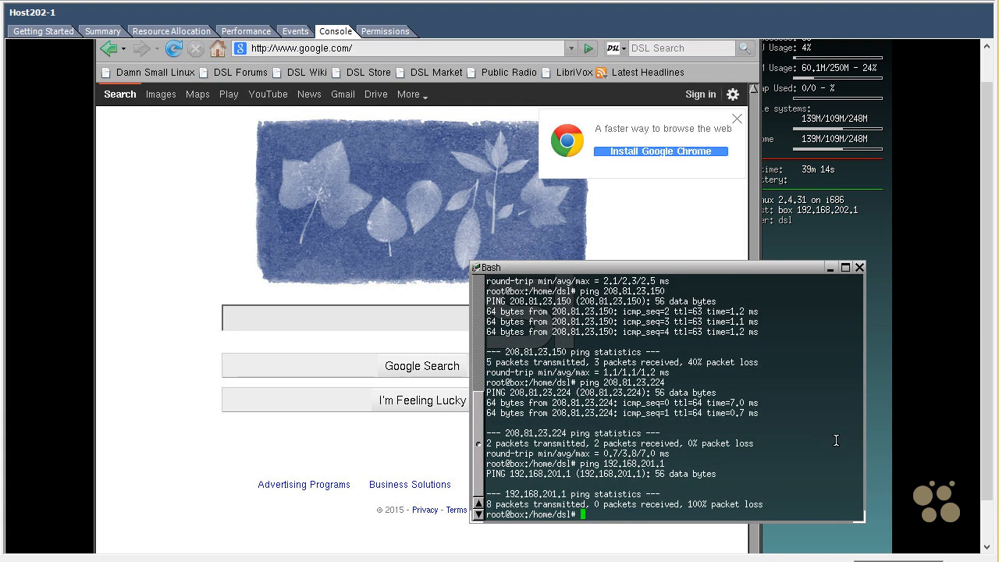
key(Up)
key(Return)
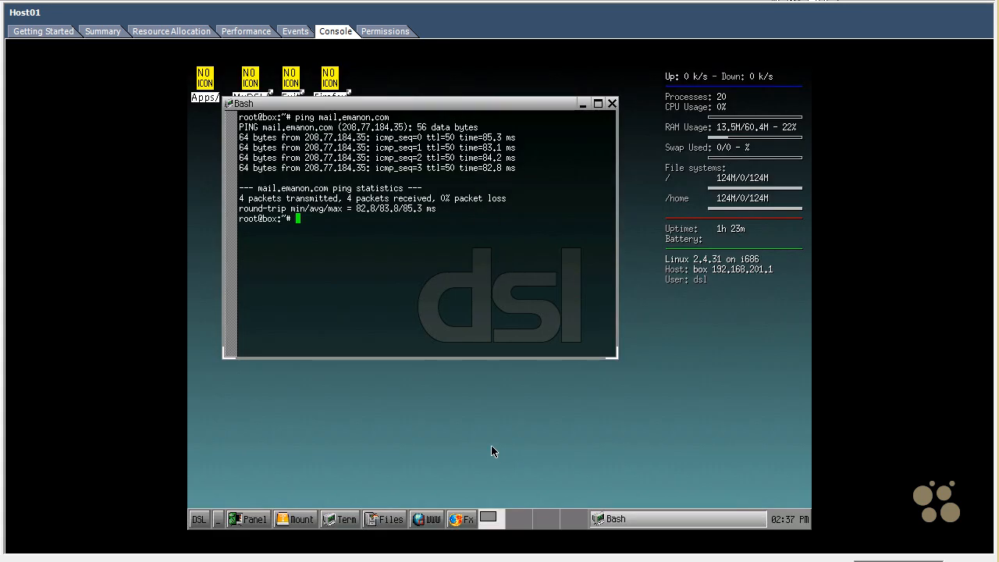
Step: Run ping 192.168.202.1 in the Host01 console terminal
text(ping 192.)
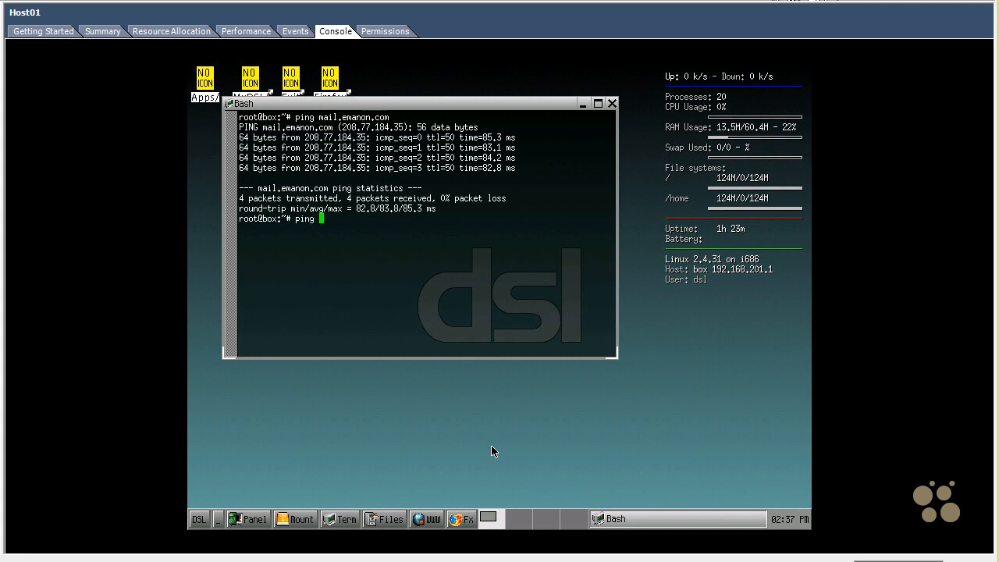
text(168.202.1)
key(Return)
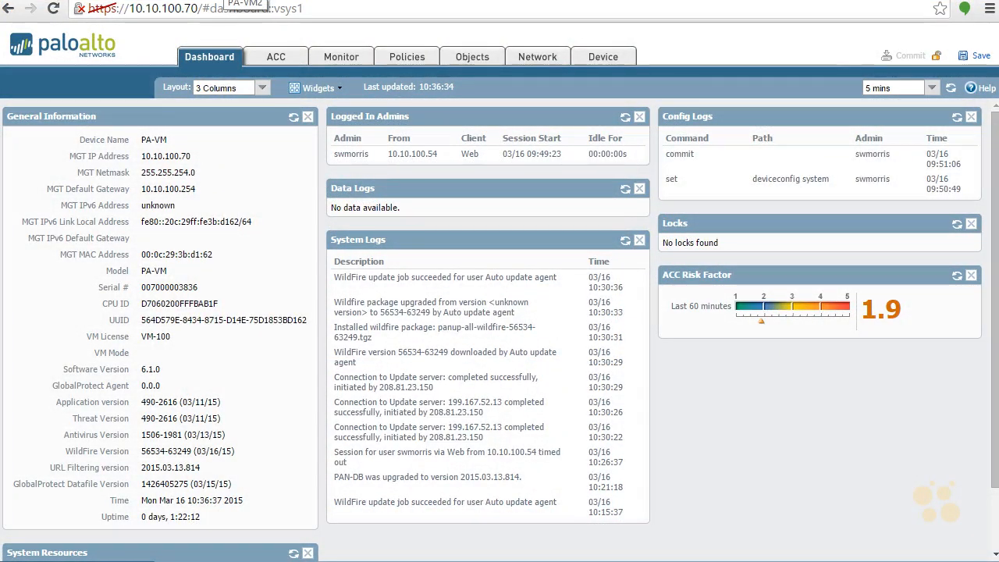
Step: Glance at the PA-VM2 dashboard, then show PA-VM's Network Interfaces list
click(226, 1)
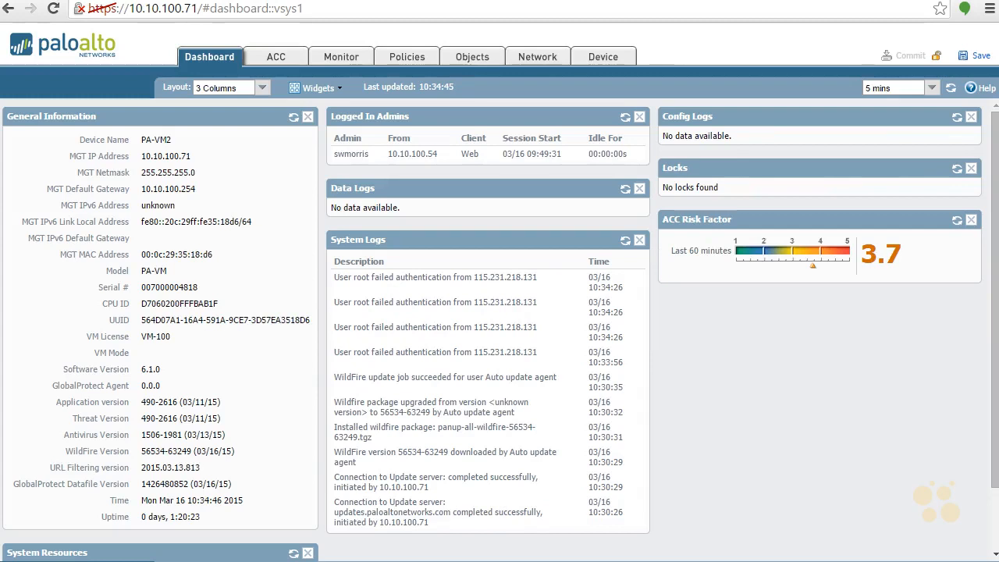
click(95, 1)
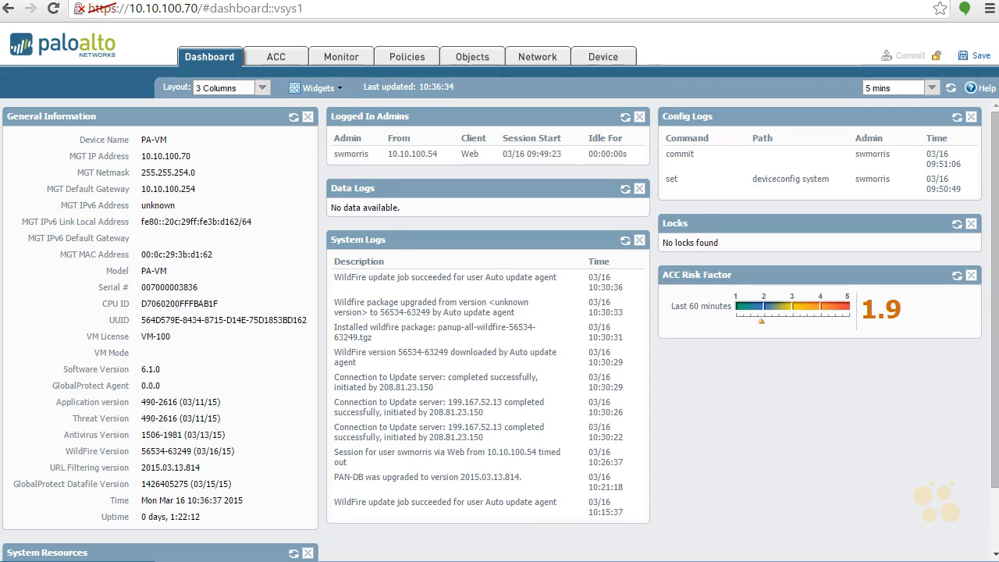
click(533, 57)
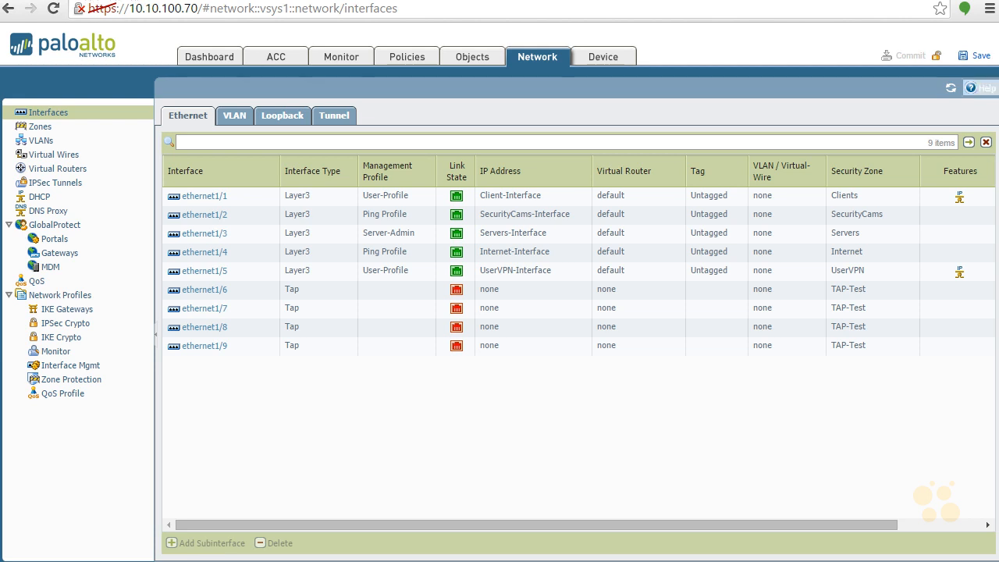
Step: Switch to the Tunnel interfaces list and add a new tunnel interface
click(324, 118)
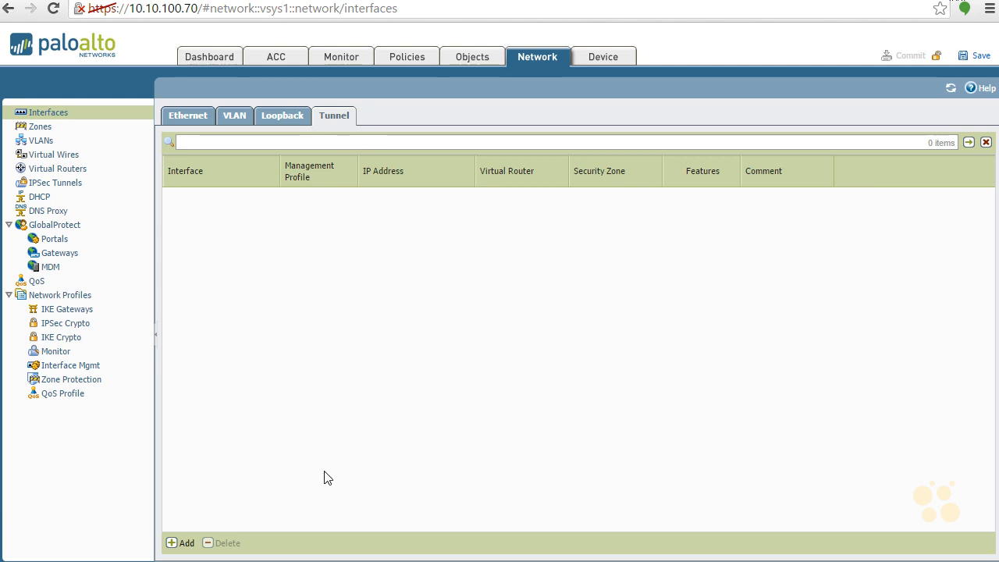
click(182, 545)
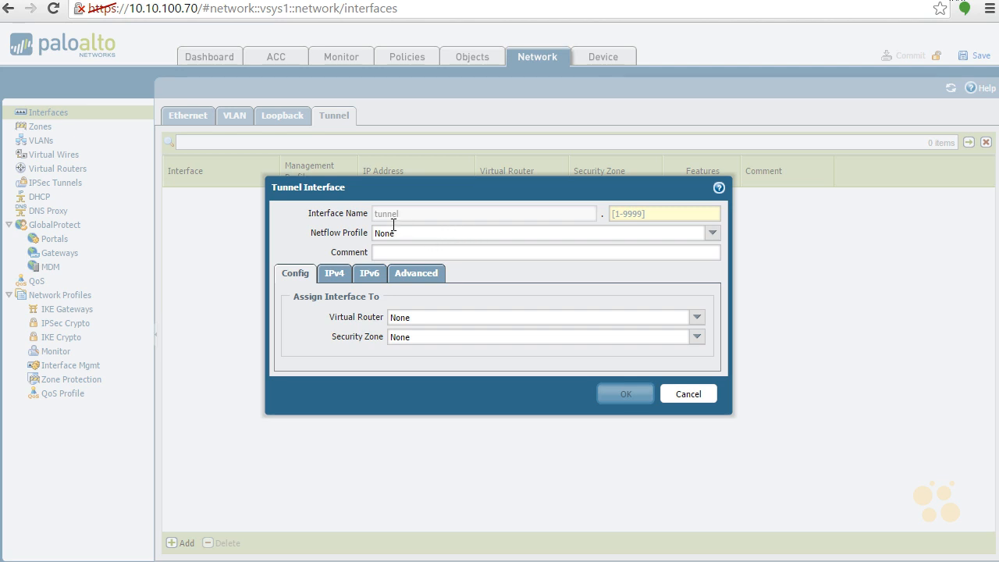
Step: Number the tunnel 1, comment it 'Test IPSec Tunnel', and put it on the default virtual router
click(637, 213)
text(1)
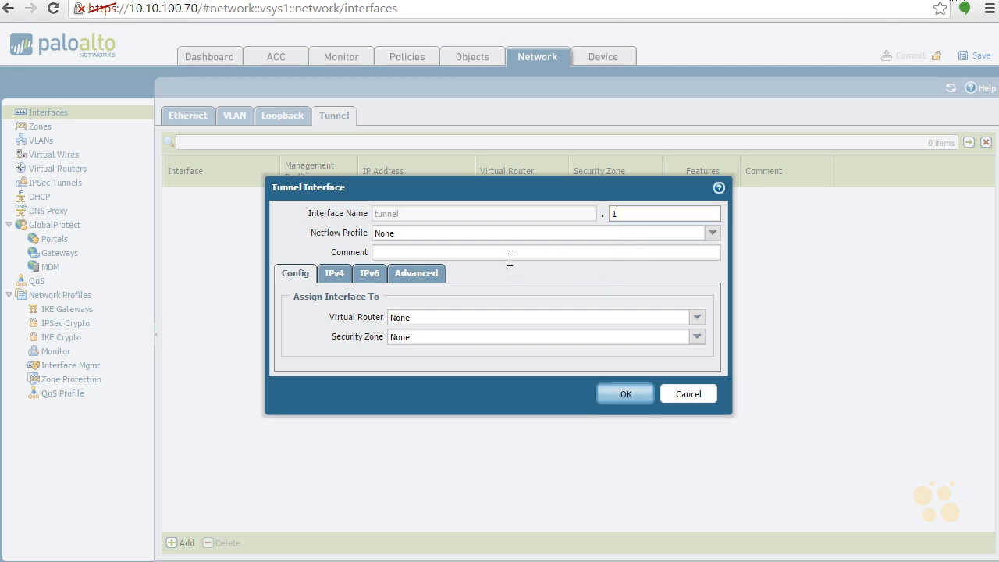
click(528, 251)
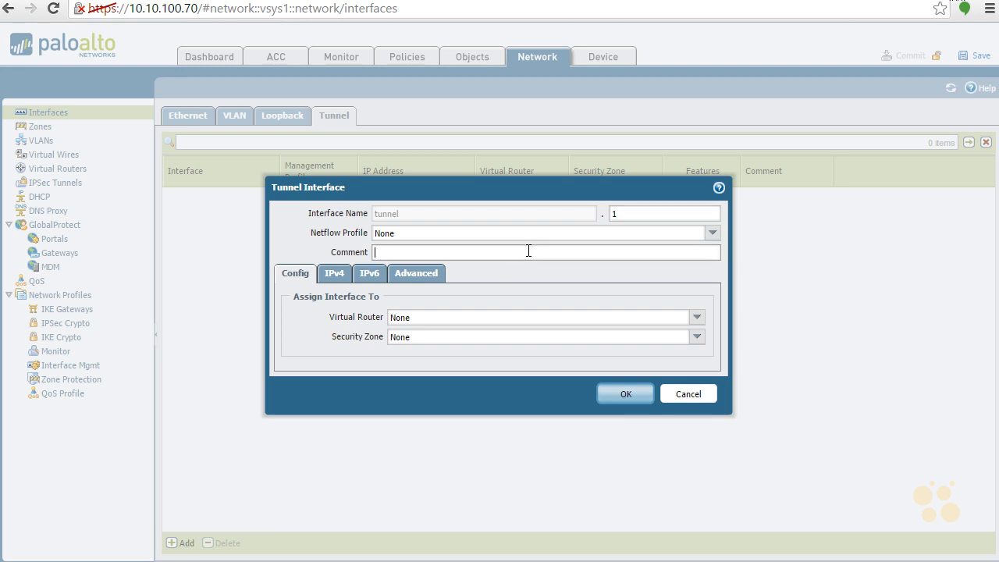
text(Test IPSec Tunne)
click(696, 322)
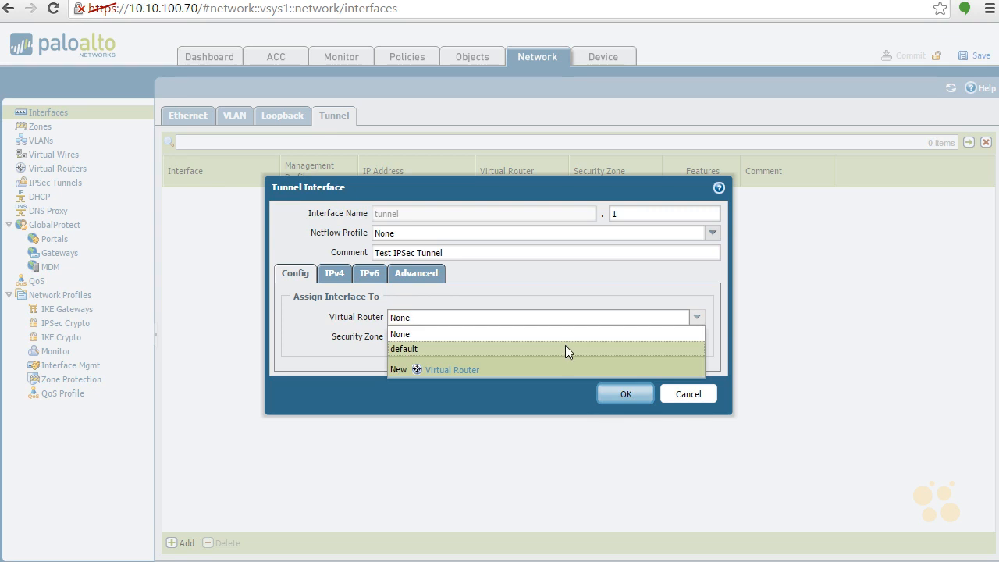
click(567, 351)
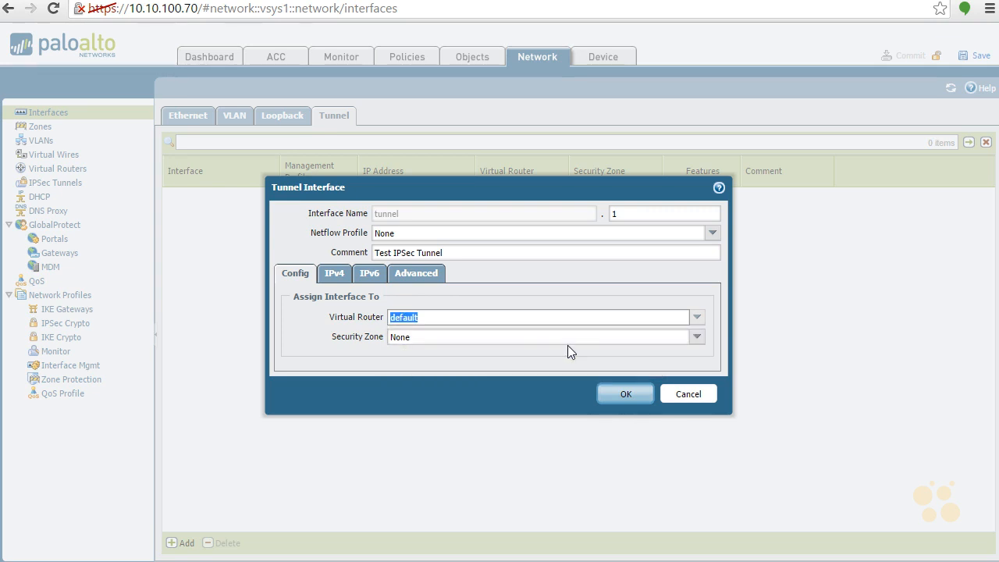
click(697, 340)
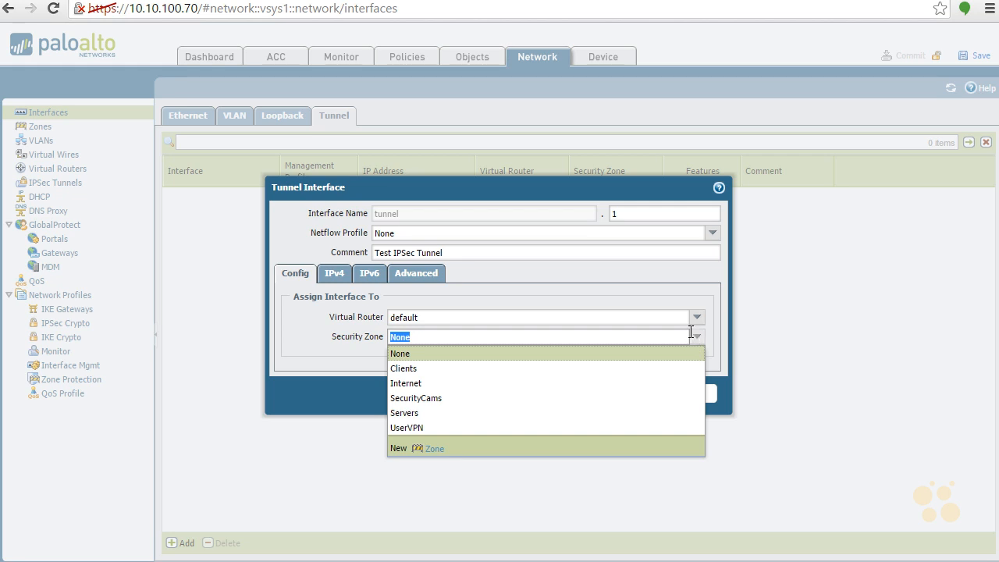
Step: Assign tunnel.1 to the Clients zone and bring up its IPv4 settings
click(459, 368)
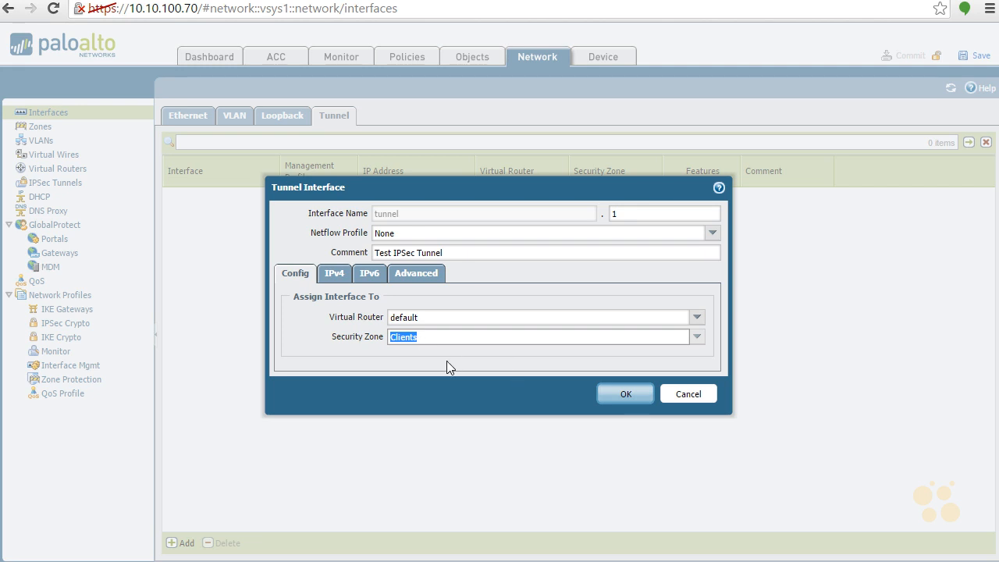
click(702, 338)
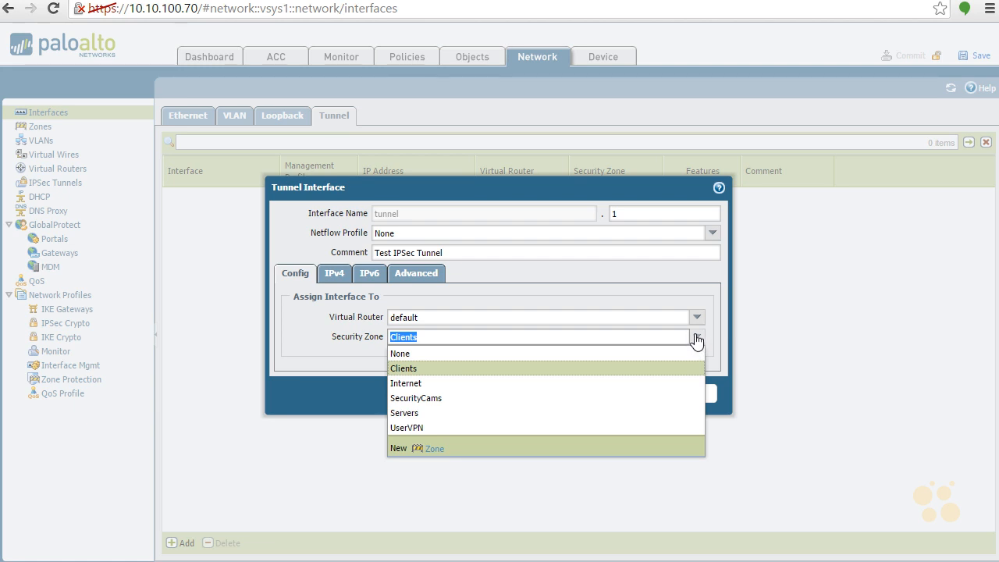
click(697, 341)
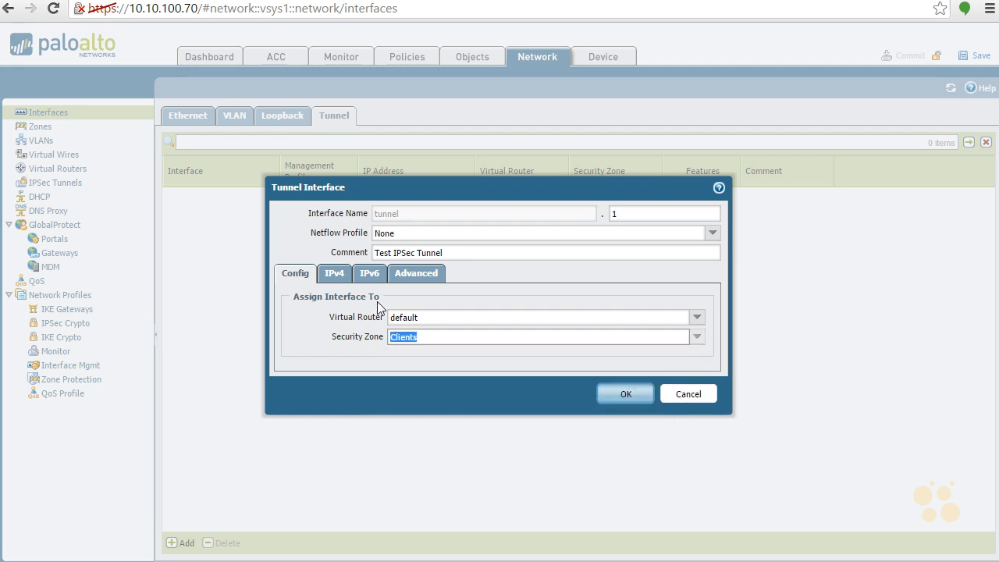
click(346, 275)
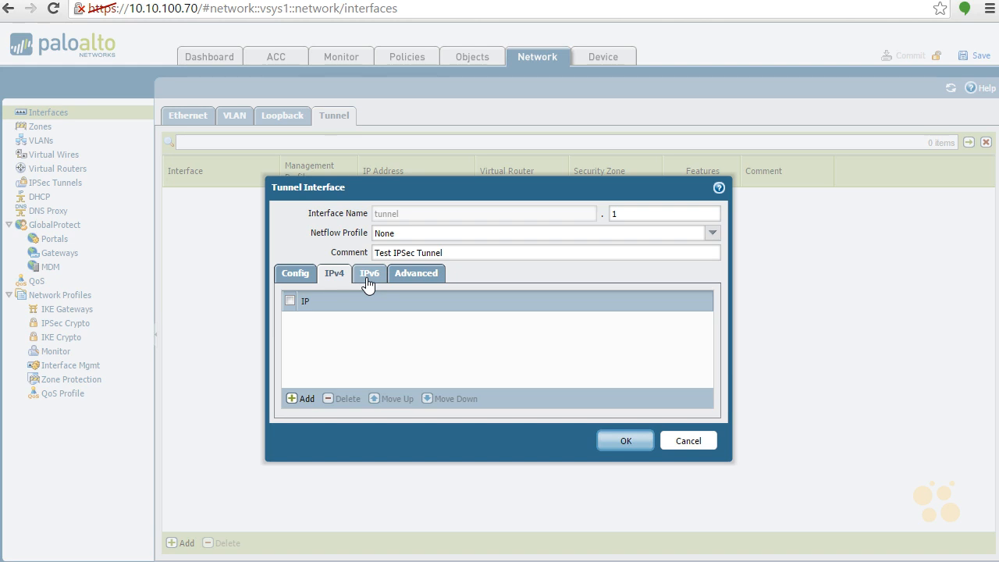
Step: Review tunnel.1's Advanced MTU settings and save the interface
click(417, 278)
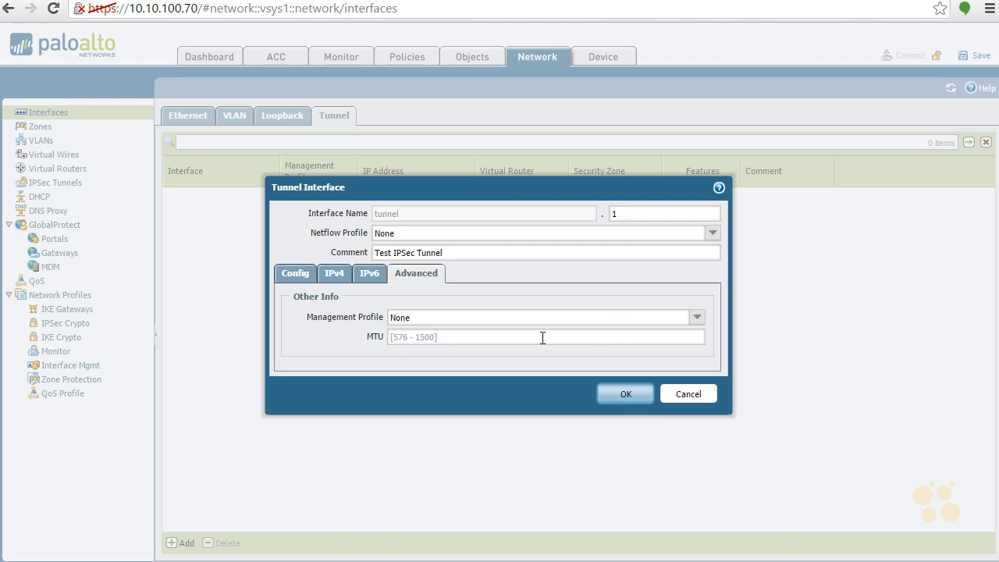
click(626, 395)
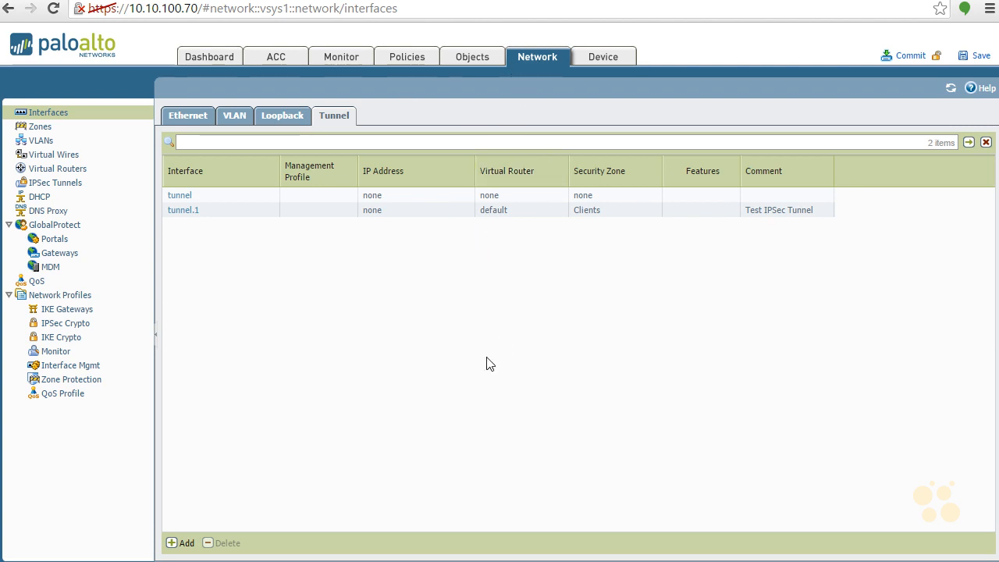
Step: Go to Network Profiles > IKE Gateways and add a new gateway
click(84, 313)
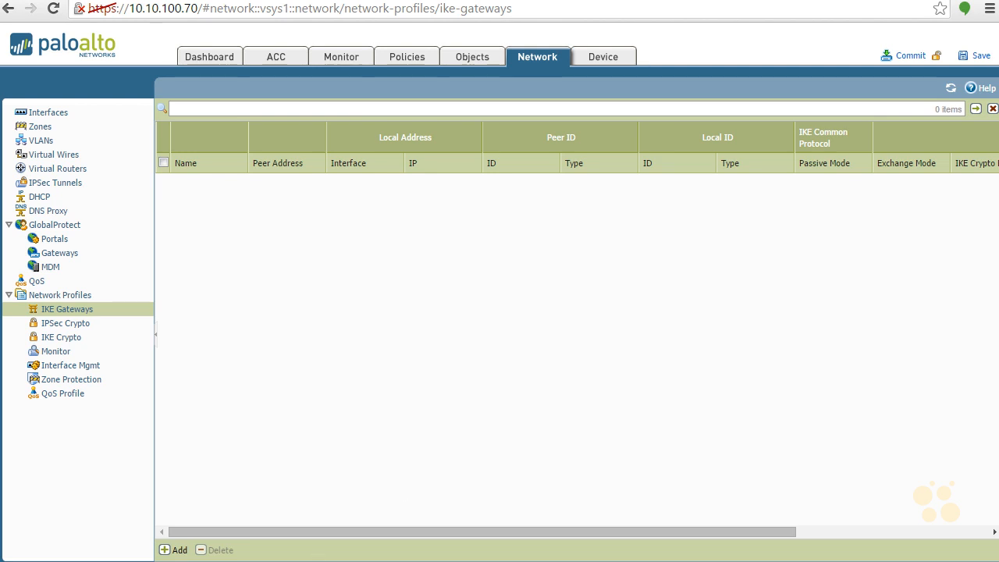
click(179, 550)
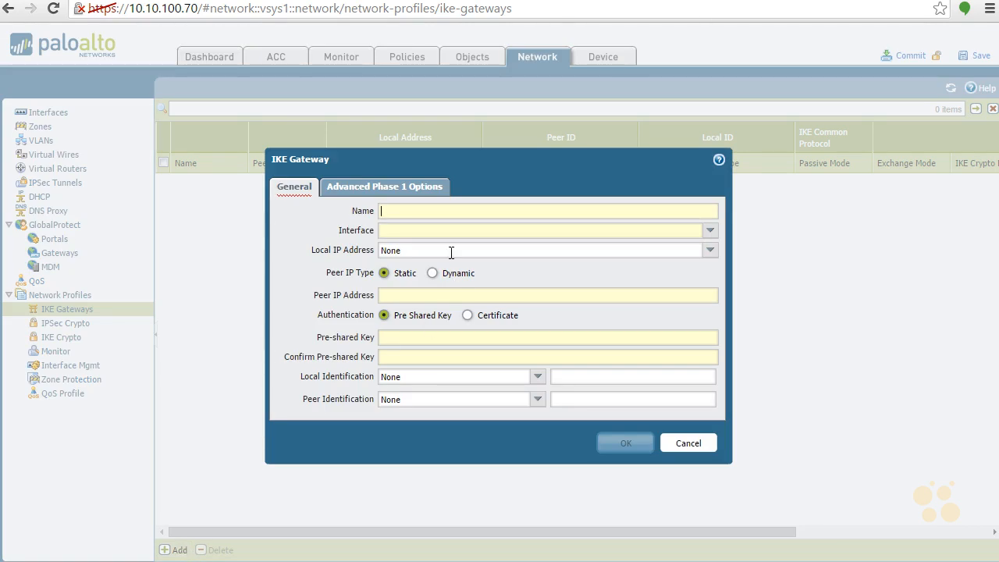
Step: Name the gateway 'Test IPSec-IKE GW' on ethernet1/4 with local IP Internet-Interface
text(Test)
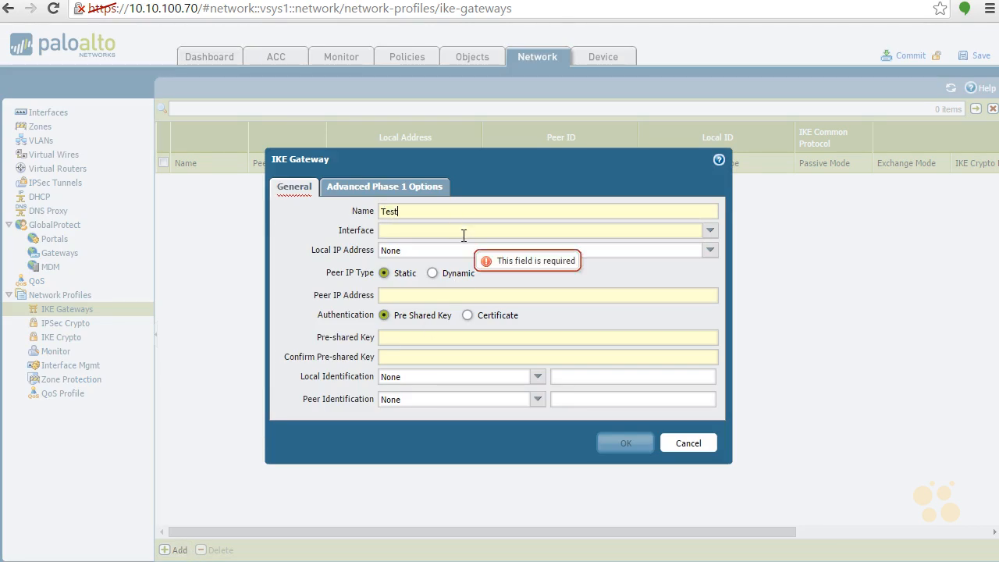
text( IPS)
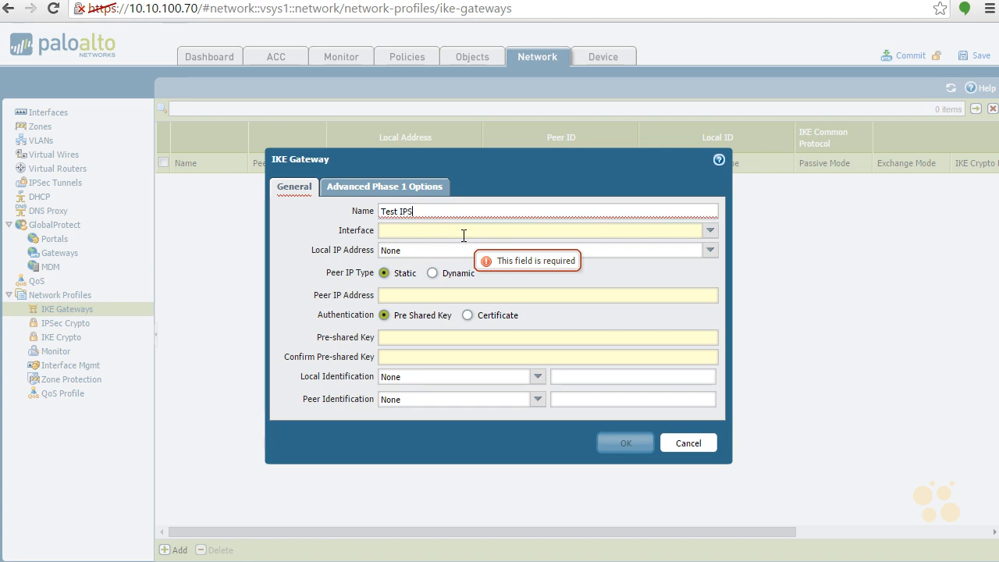
text(ec-IKE GW)
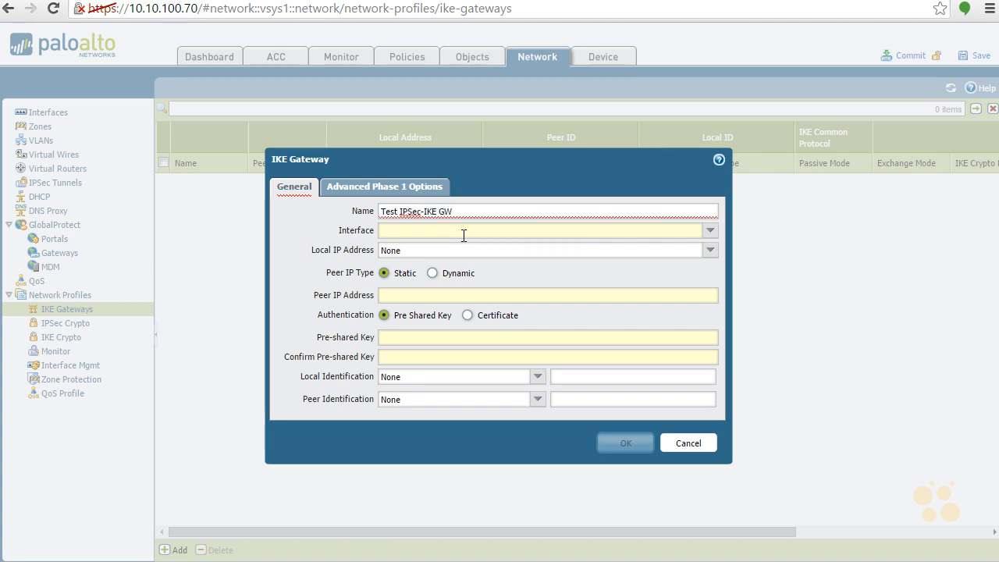
click(710, 232)
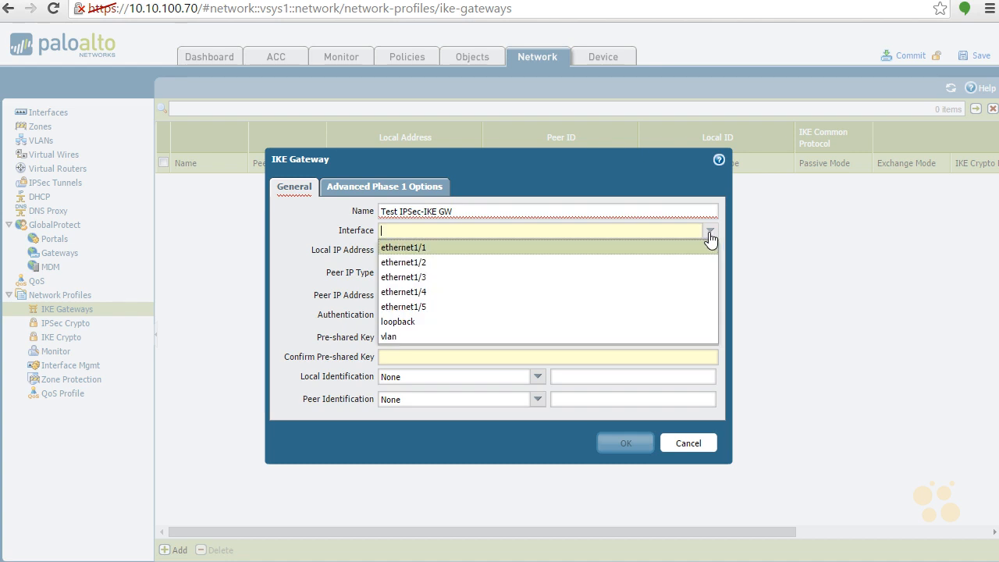
click(560, 295)
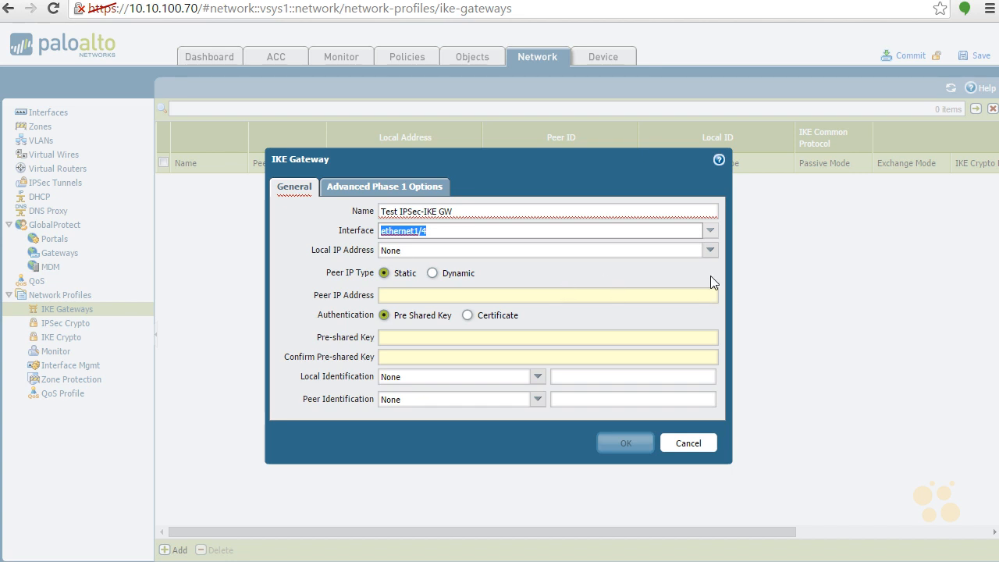
click(711, 252)
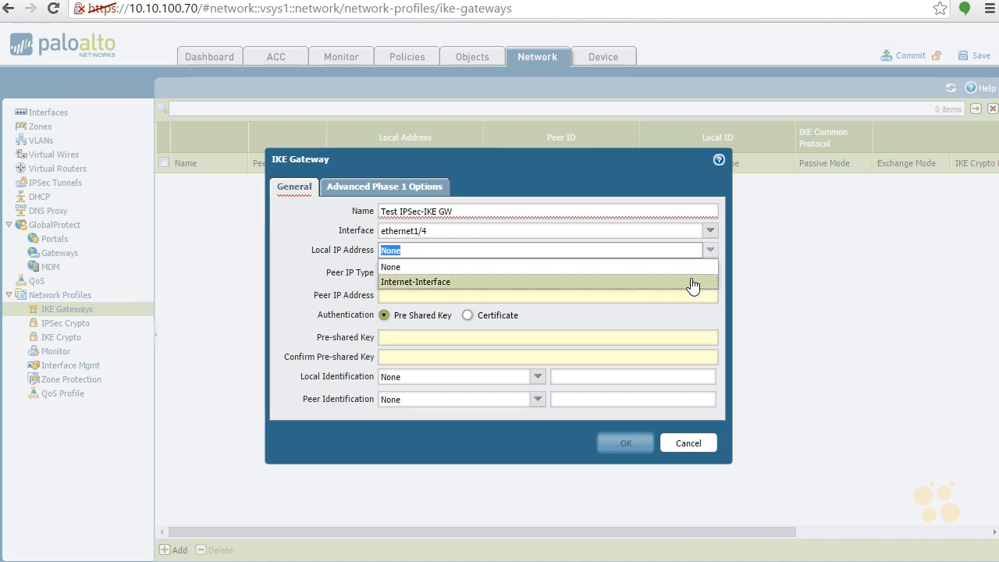
click(692, 283)
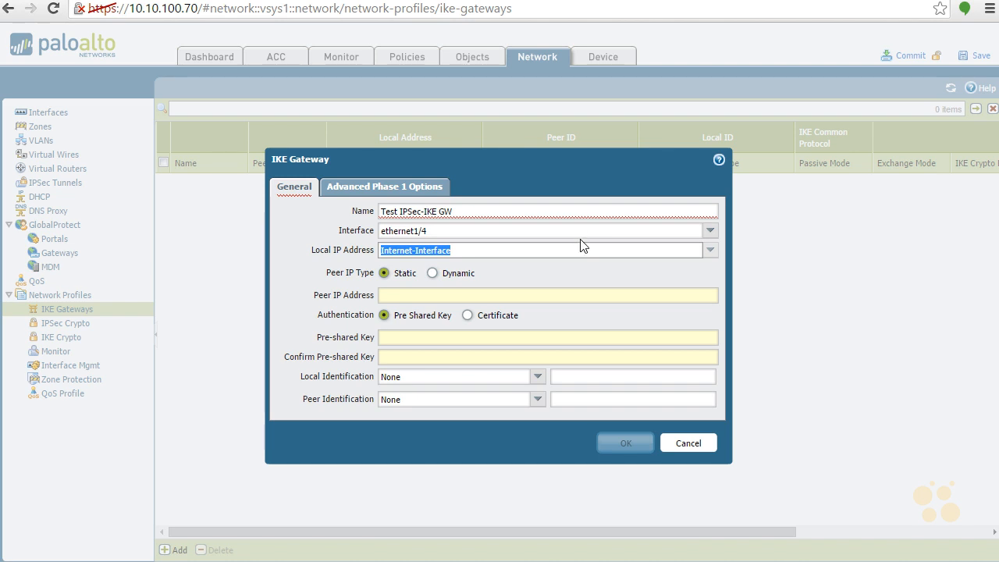
Step: Set peer IP 208.81.23.224 and enter the pre-shared key in both key fields
click(401, 294)
text(208)
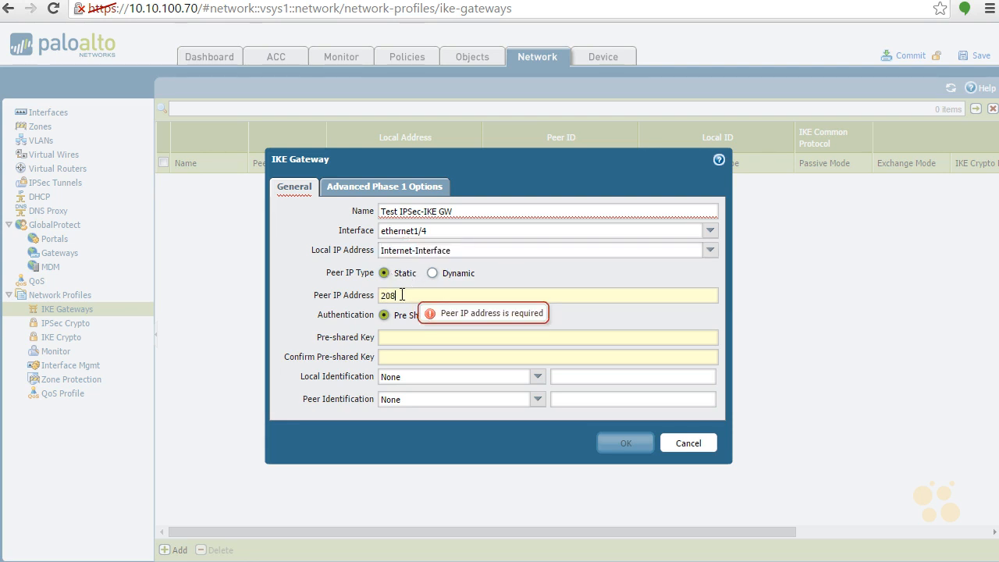
text(.81.23.224)
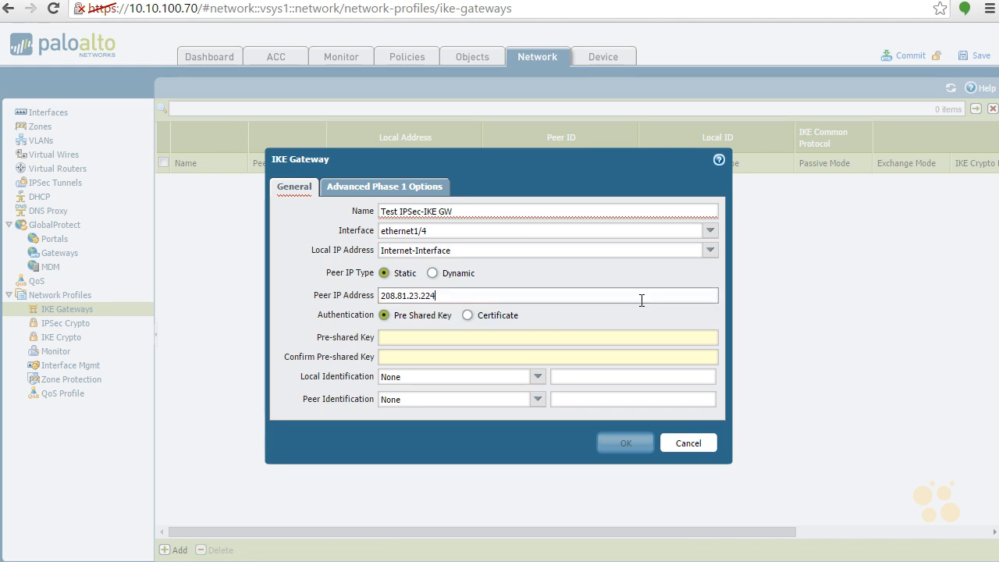
click(395, 337)
text(••)
key(BackSpace)
key(BackSpace)
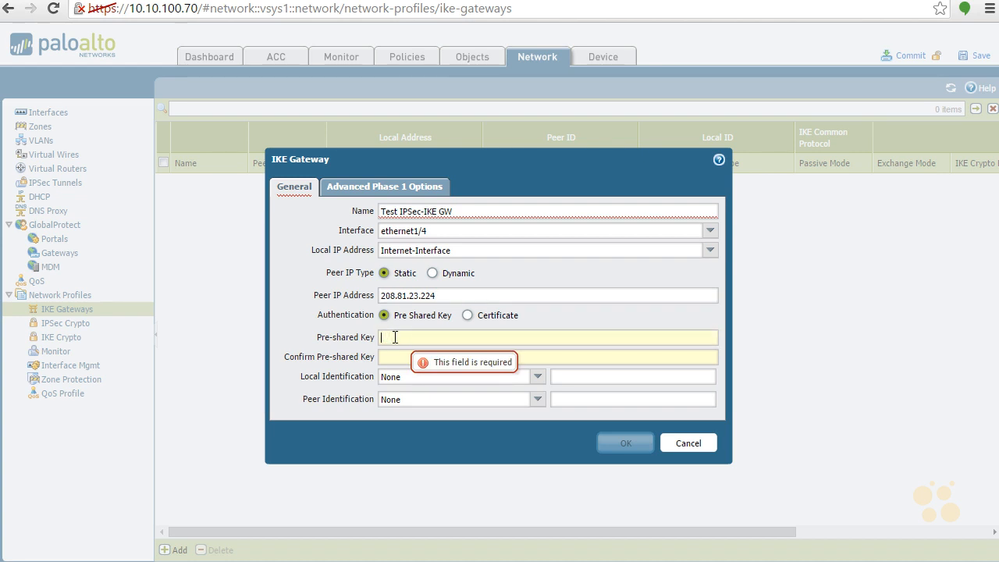
text(a)
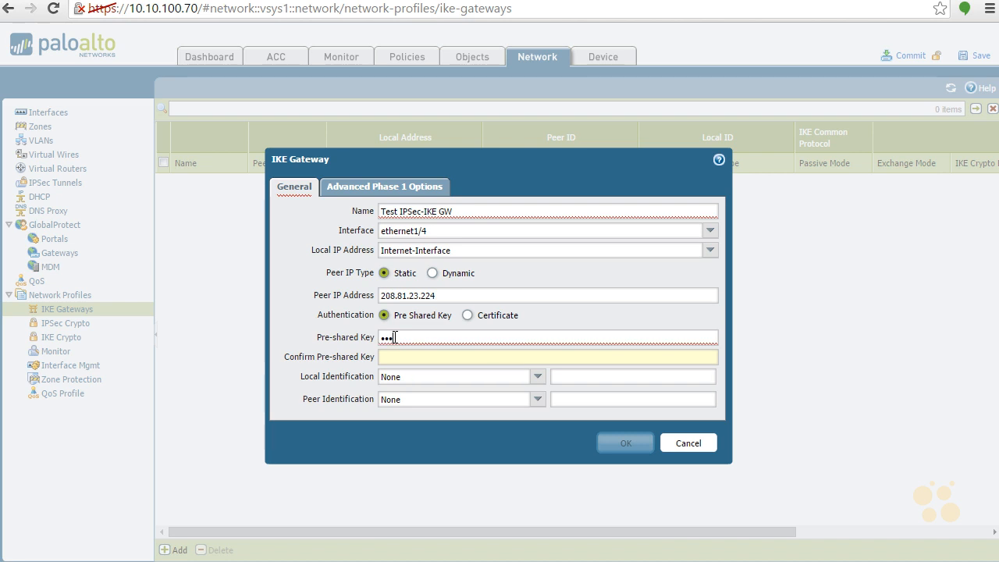
text(aaaaa)
key(Tab)
text(aaaaaaaaaa)
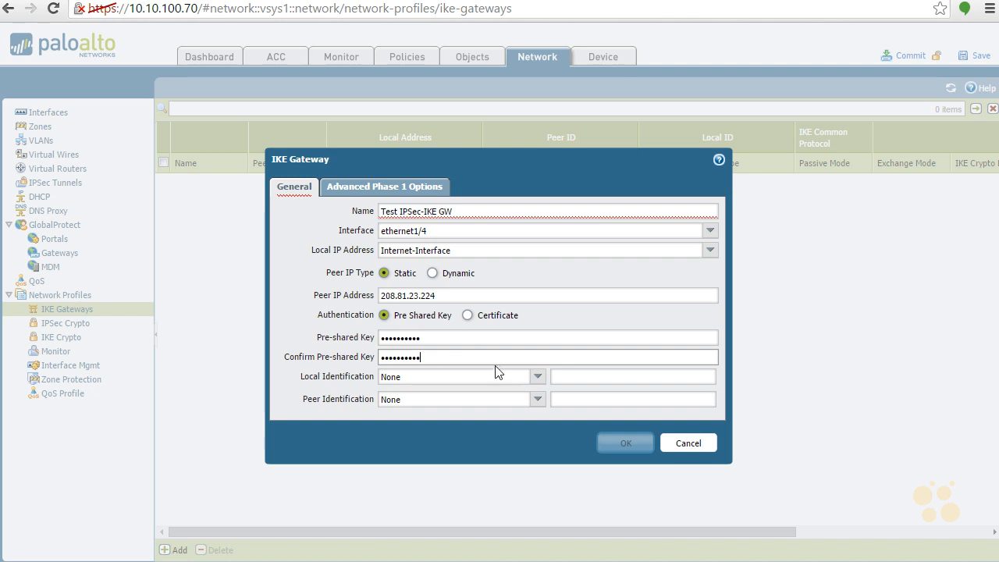
Step: Set Local and Peer Identification types to IP address, entering 208.81.23.150 as the local ID
click(539, 379)
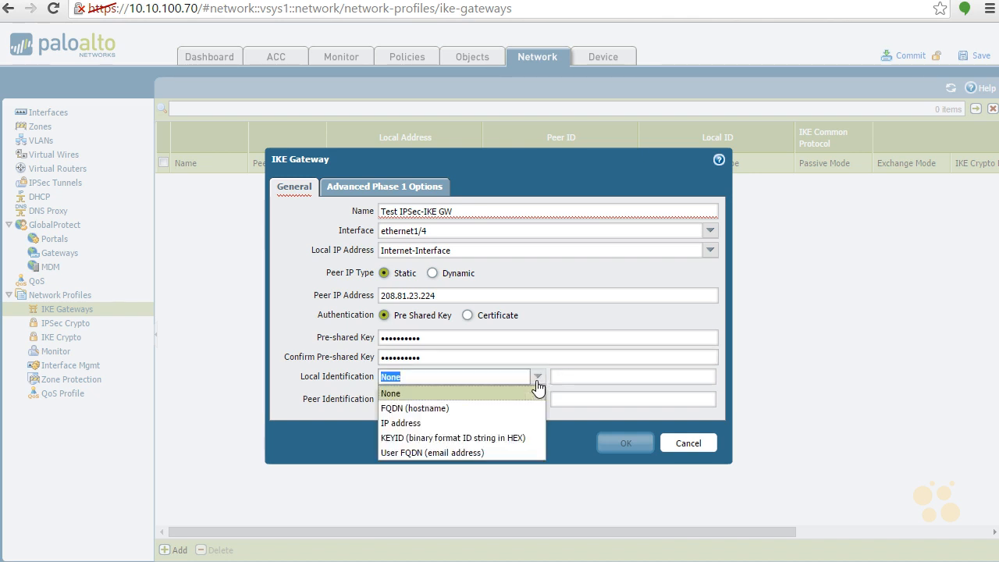
click(508, 422)
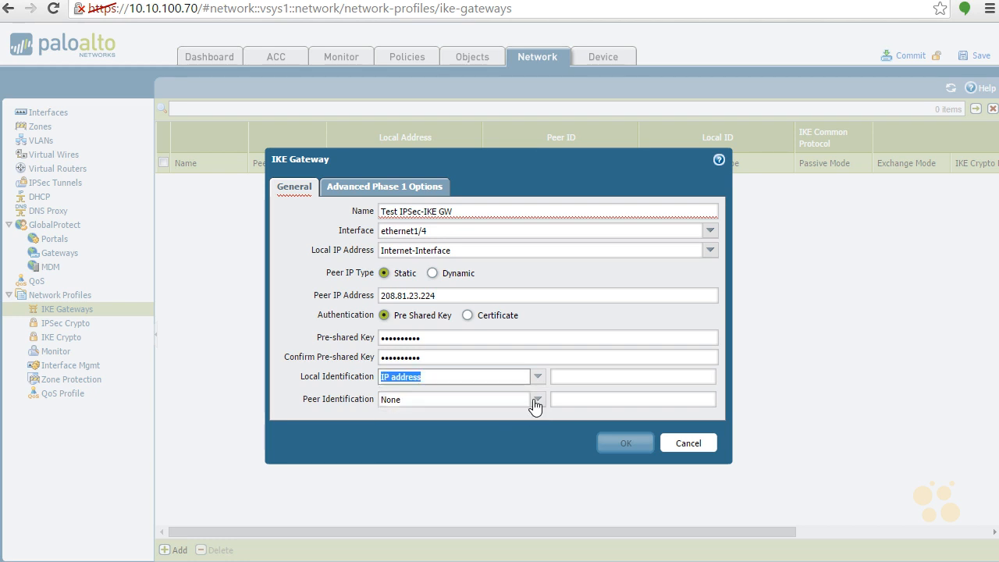
click(538, 400)
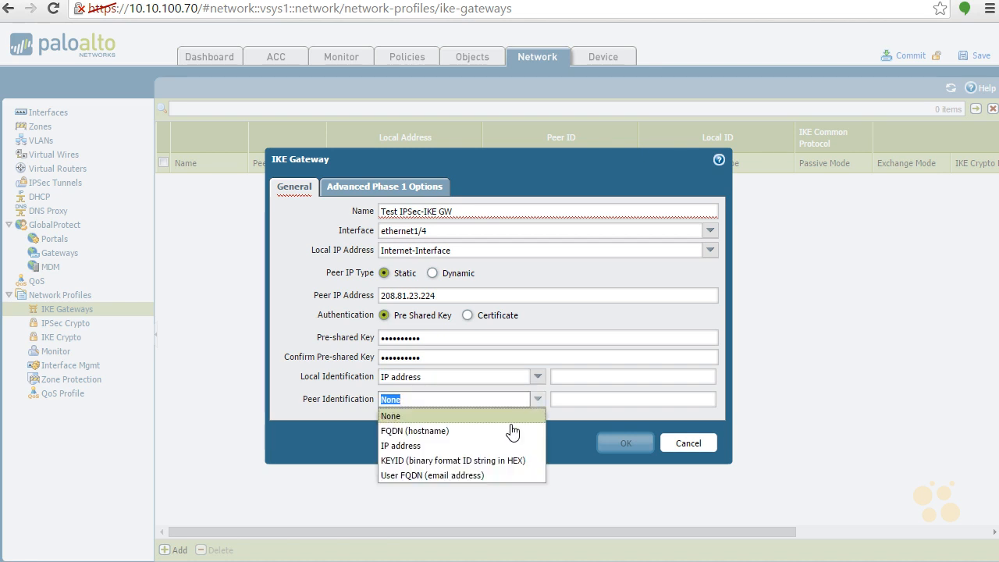
click(497, 444)
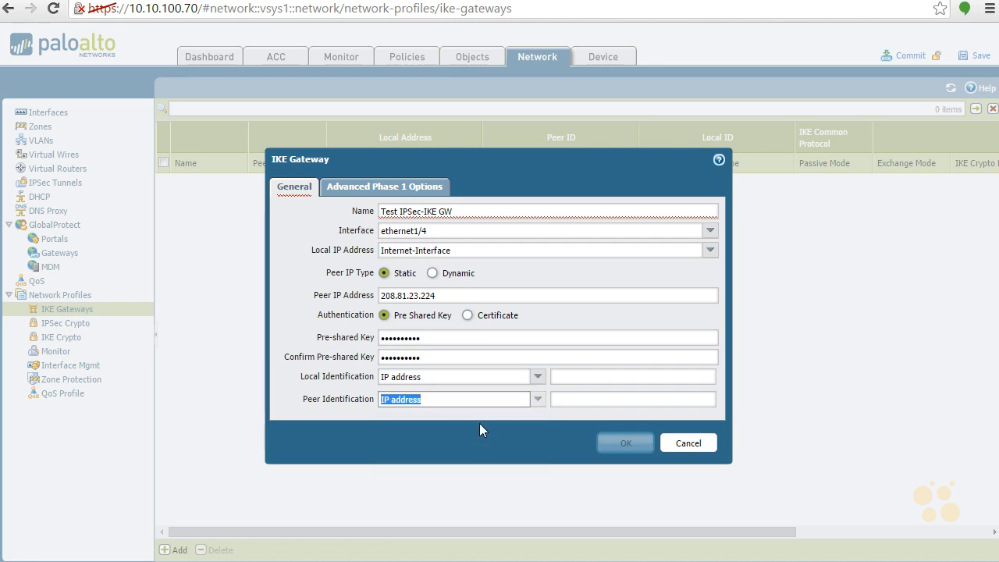
click(486, 414)
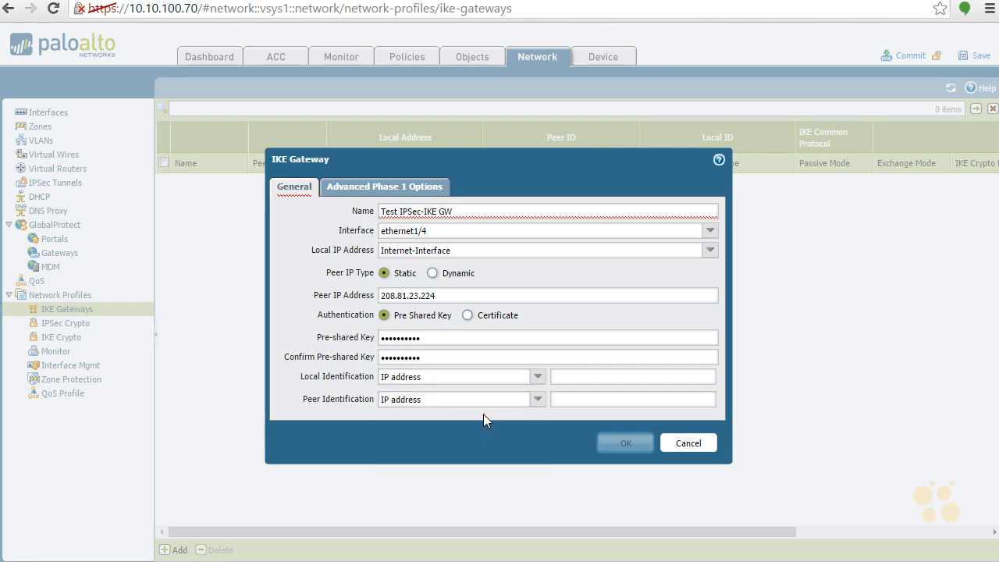
click(571, 378)
text(208.81.23.150)
key(Tab)
key(Tab)
text(208)
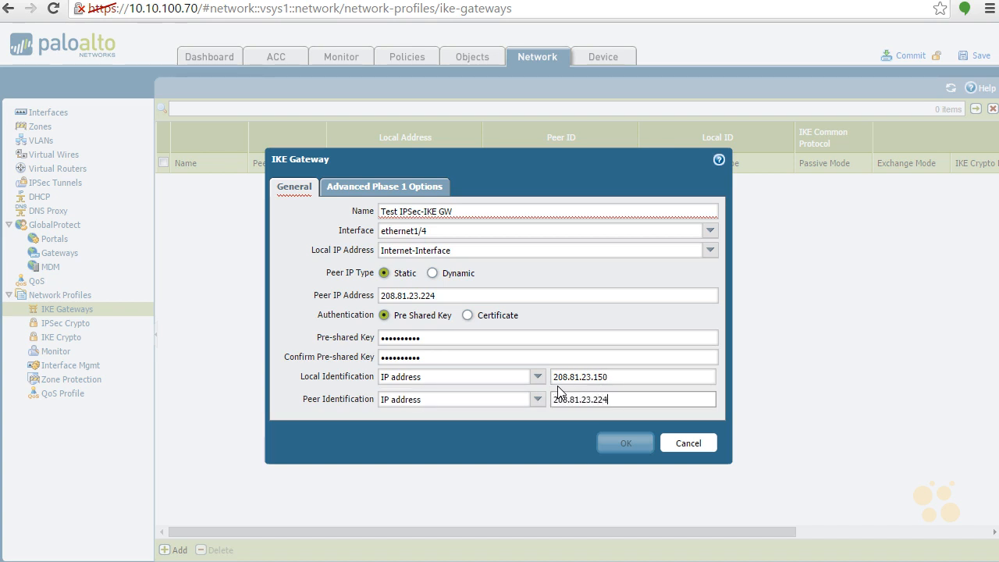
Step: On the Advanced Phase 1 Options, keep Exchange Mode auto and list the IKE crypto profiles
click(396, 188)
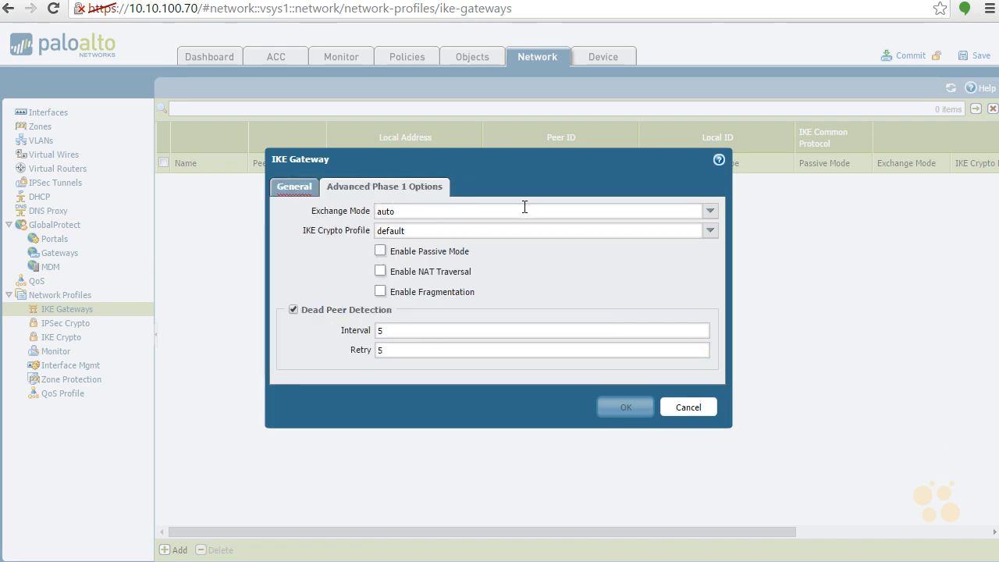
click(711, 211)
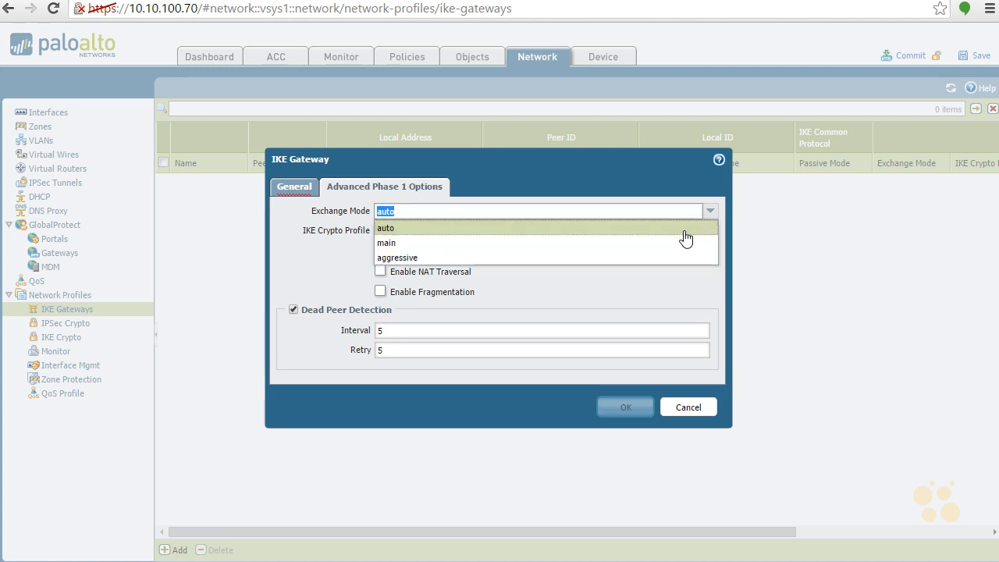
click(686, 229)
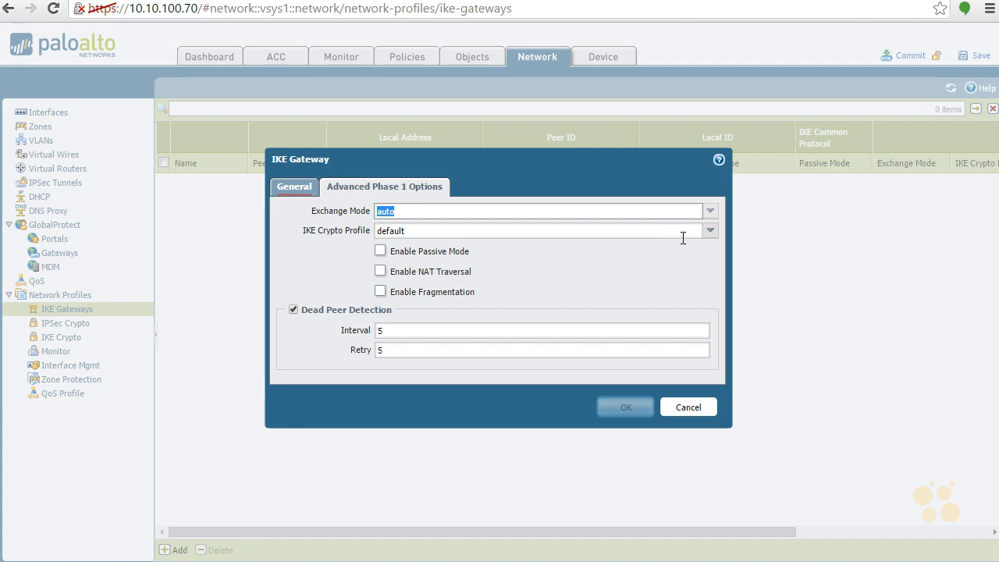
click(710, 234)
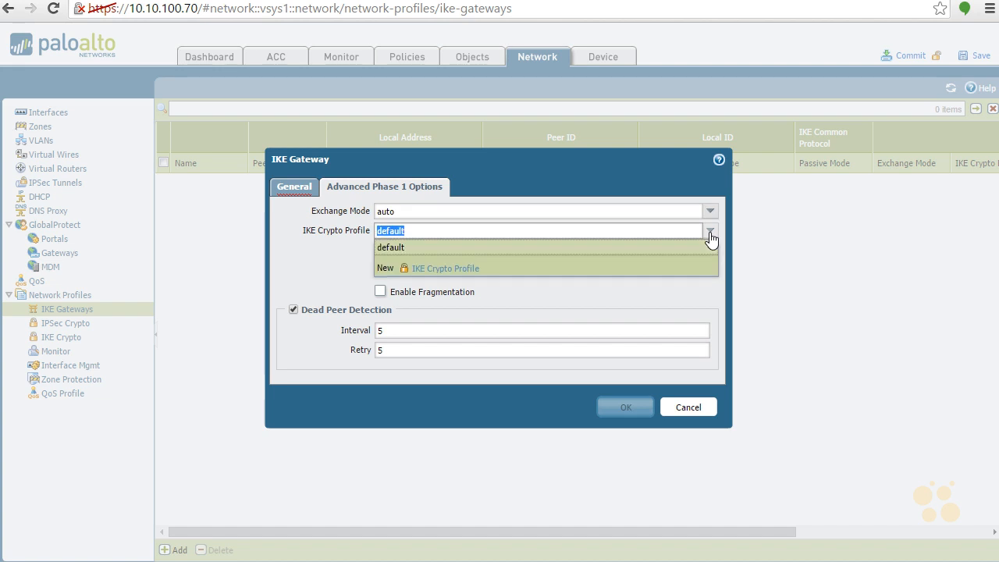
Step: Start a new IKE Crypto Profile, then cancel it without saving
click(438, 269)
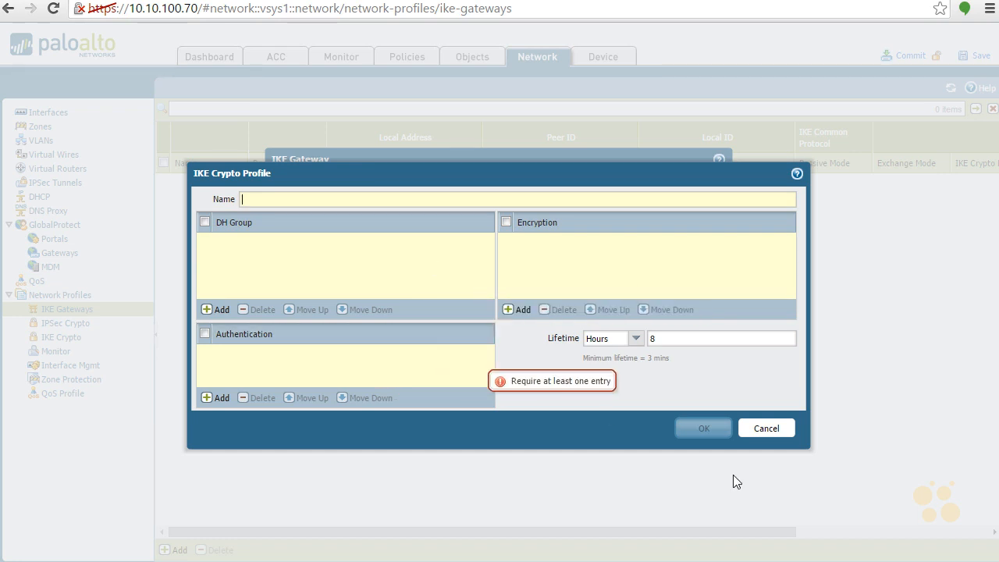
click(771, 430)
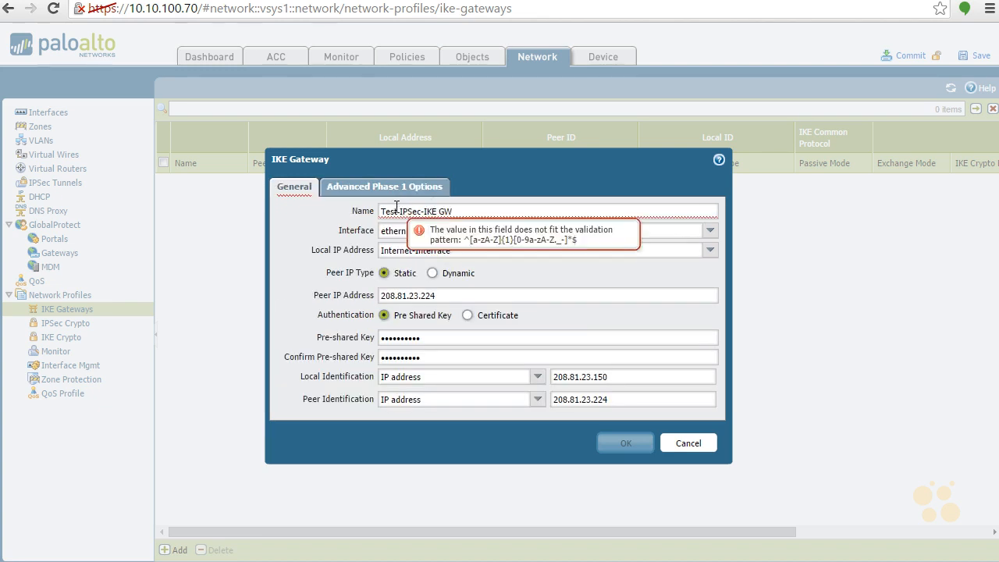
Step: Replace both spaces in the gateway name with hyphens to read Test-IPSec-IKE-GW, and save it
click(400, 211)
key(BackSpace)
text(-)
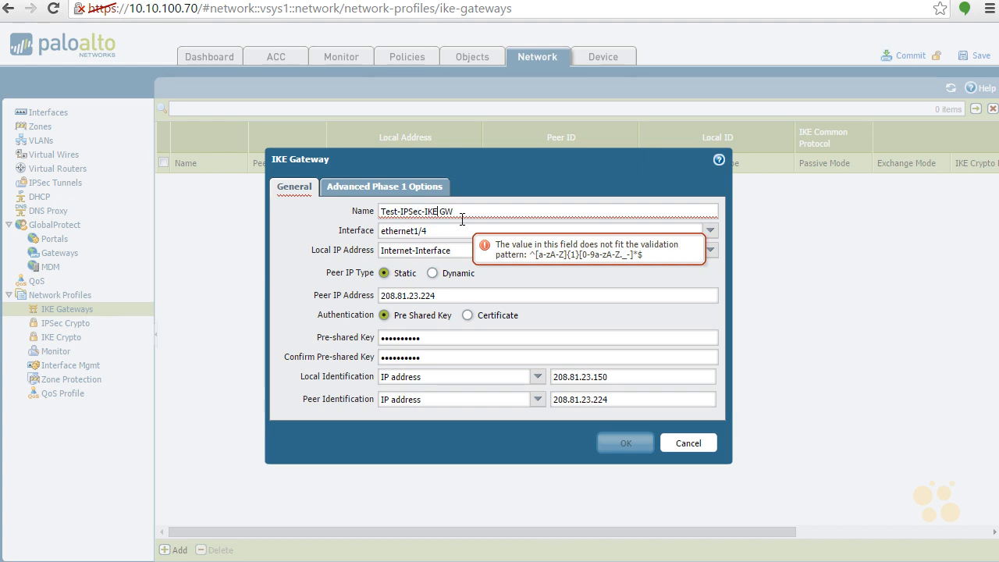
key(BackSpace)
text(-)
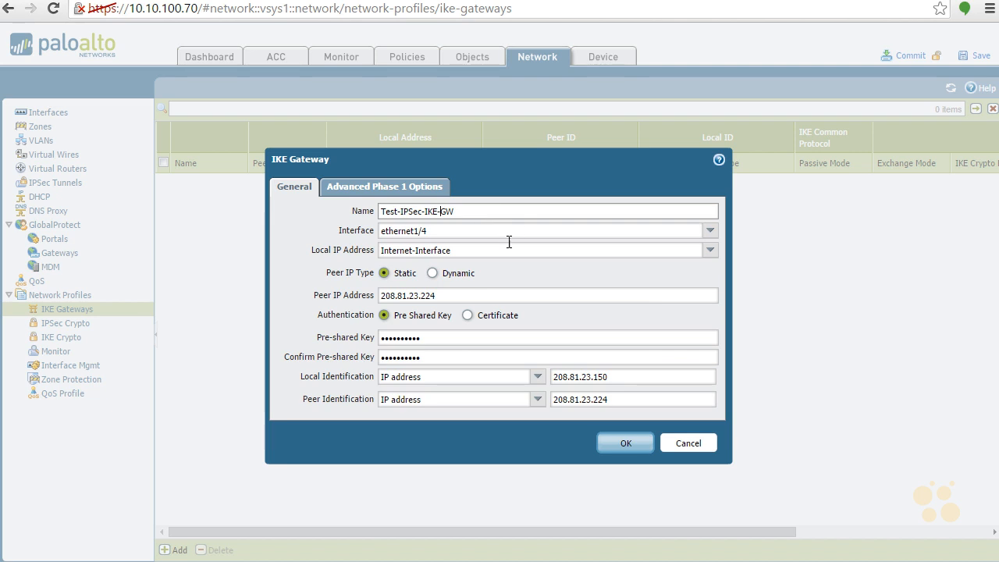
click(627, 445)
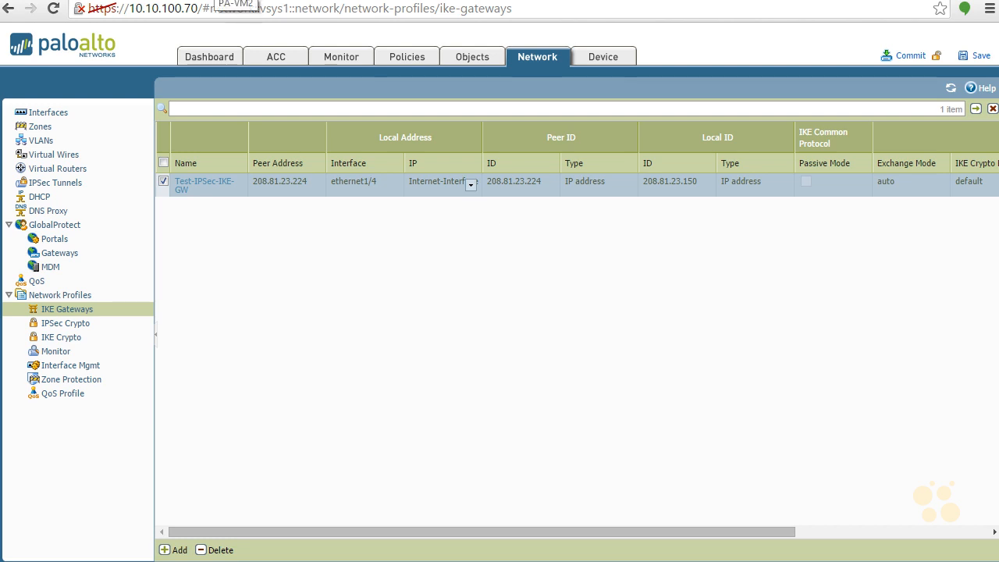
Step: On PA-VM2, go to Network > Interfaces and view the empty Tunnel interface list
click(216, 0)
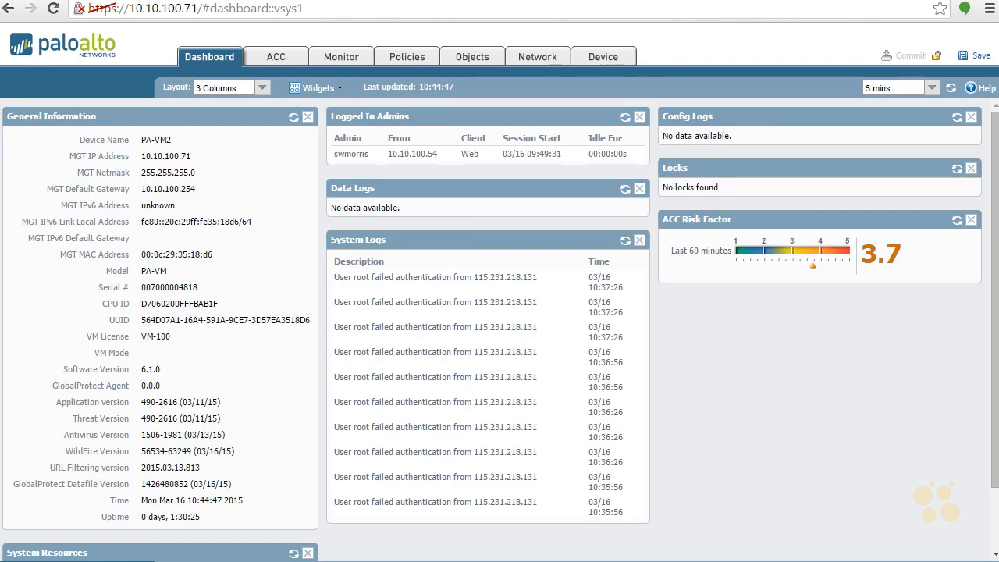
click(527, 58)
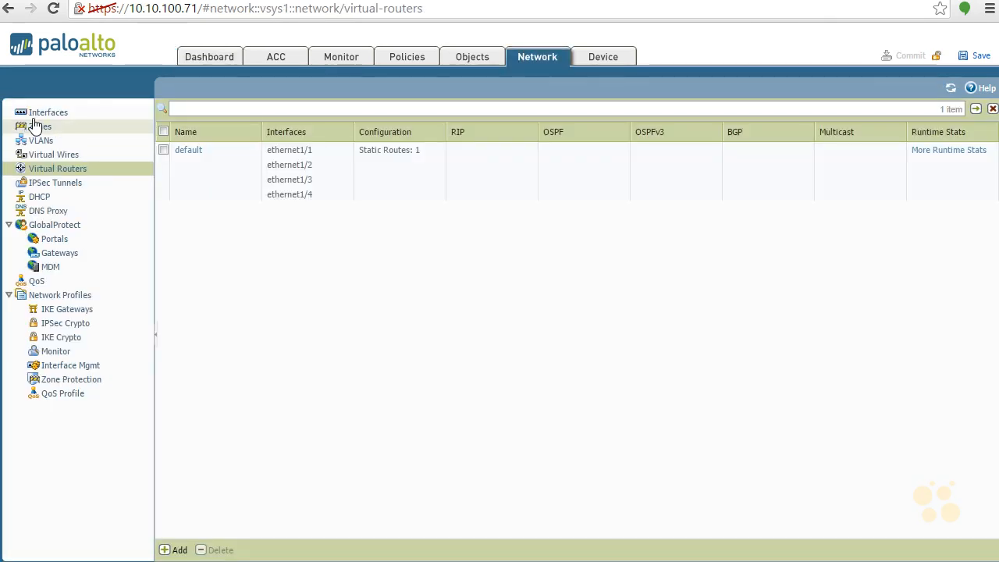
click(47, 117)
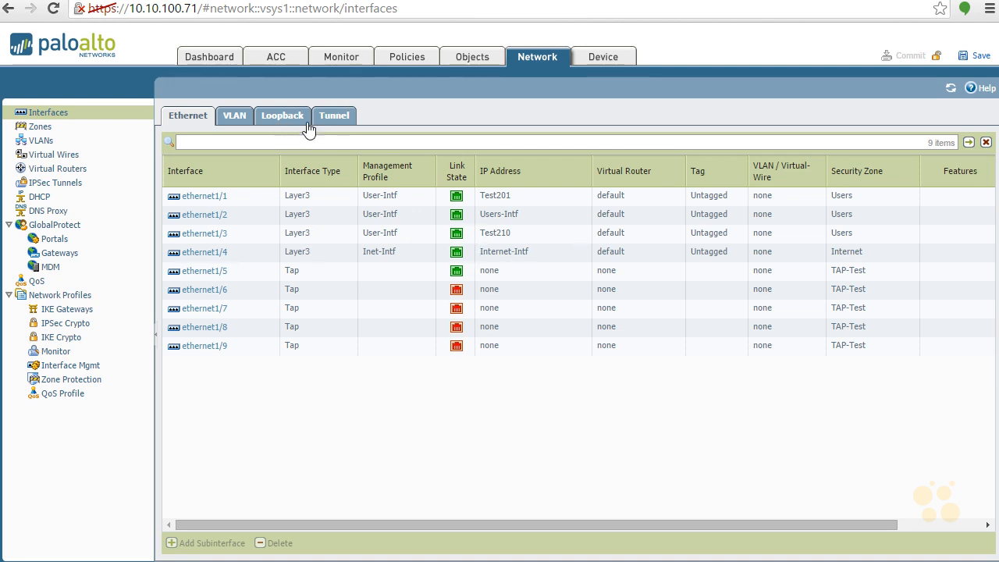
click(331, 115)
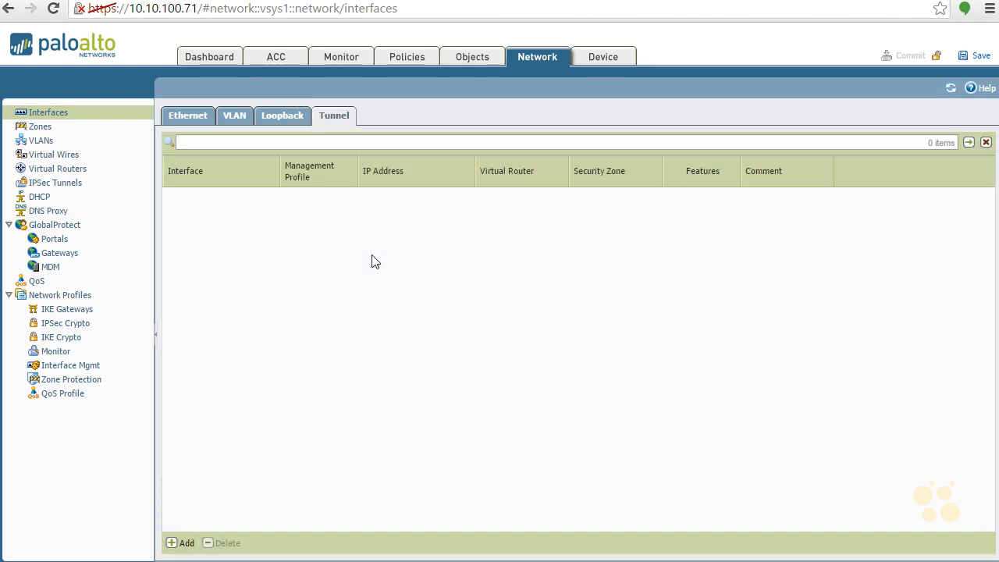
Step: Add tunnel interface number 1 with virtual router default and security zone Users, and save it
click(185, 542)
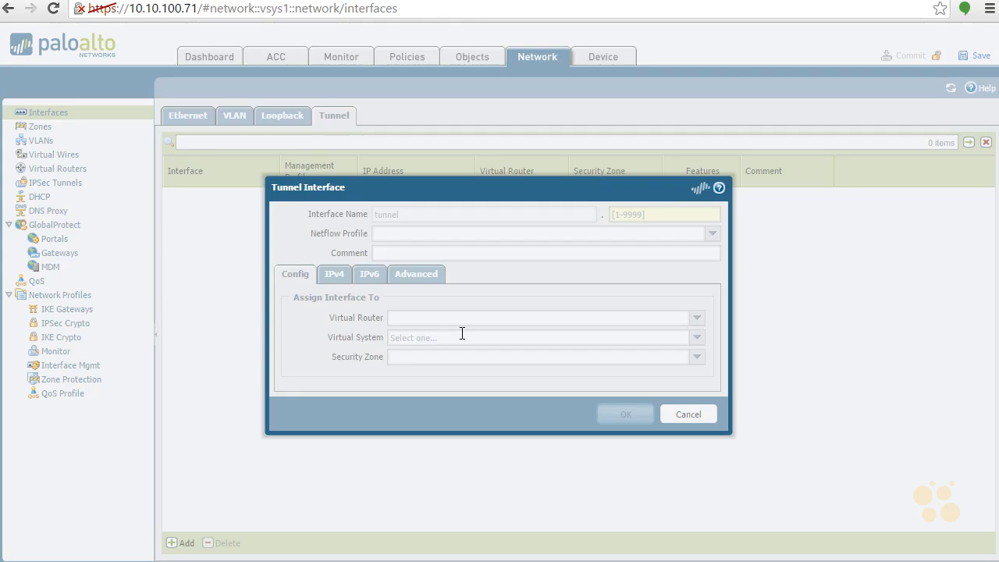
click(642, 213)
text(1)
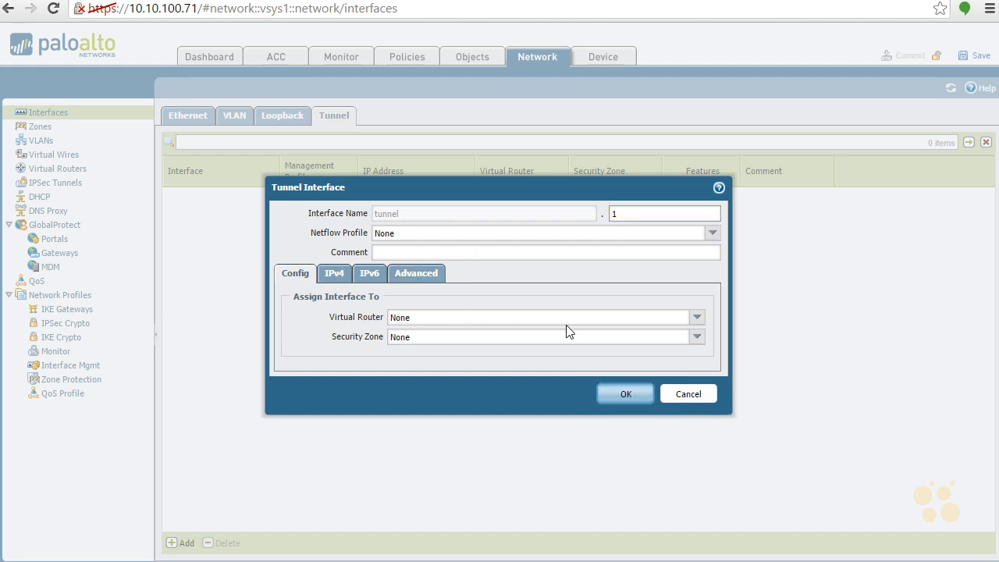
click(695, 317)
click(509, 357)
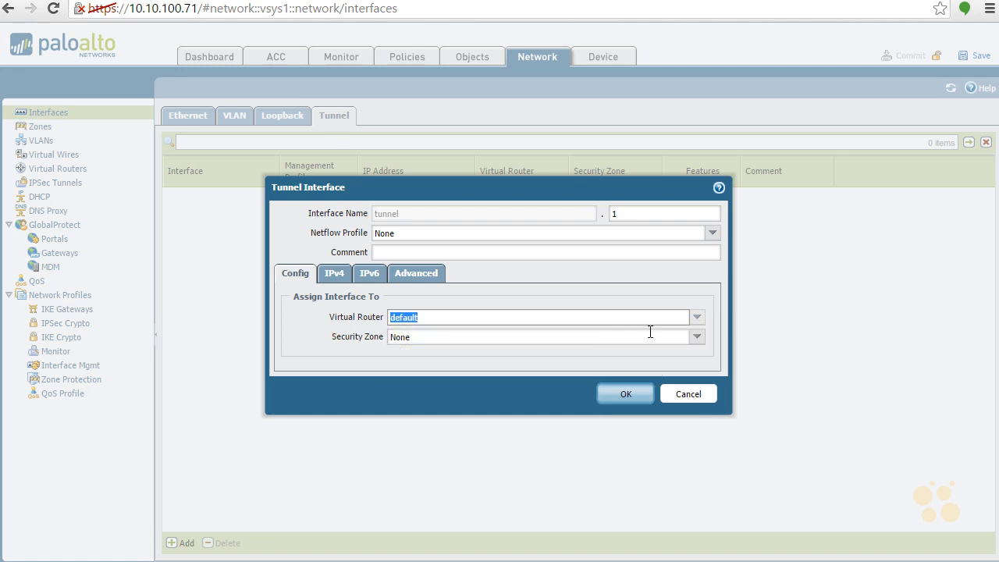
click(694, 337)
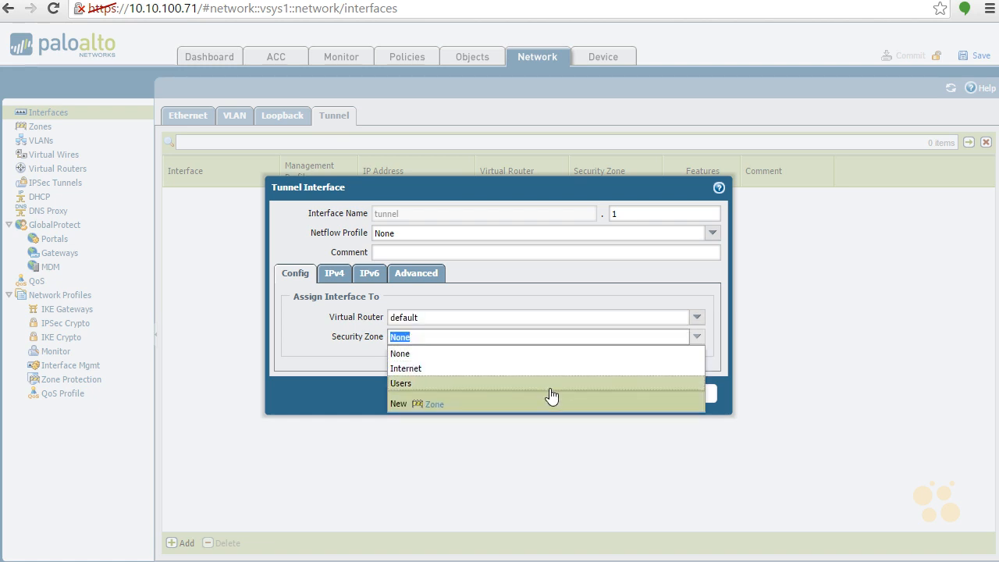
click(550, 387)
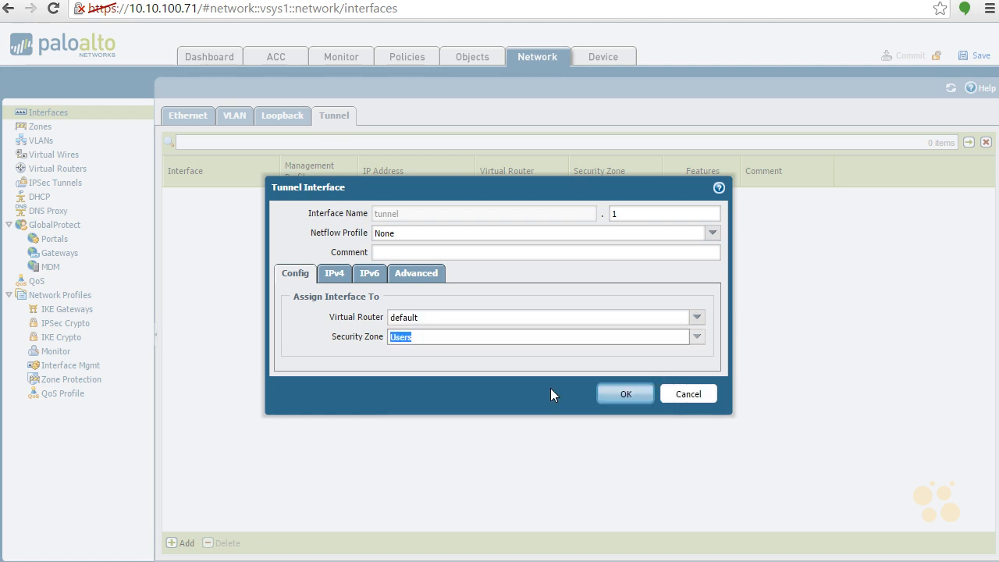
click(628, 395)
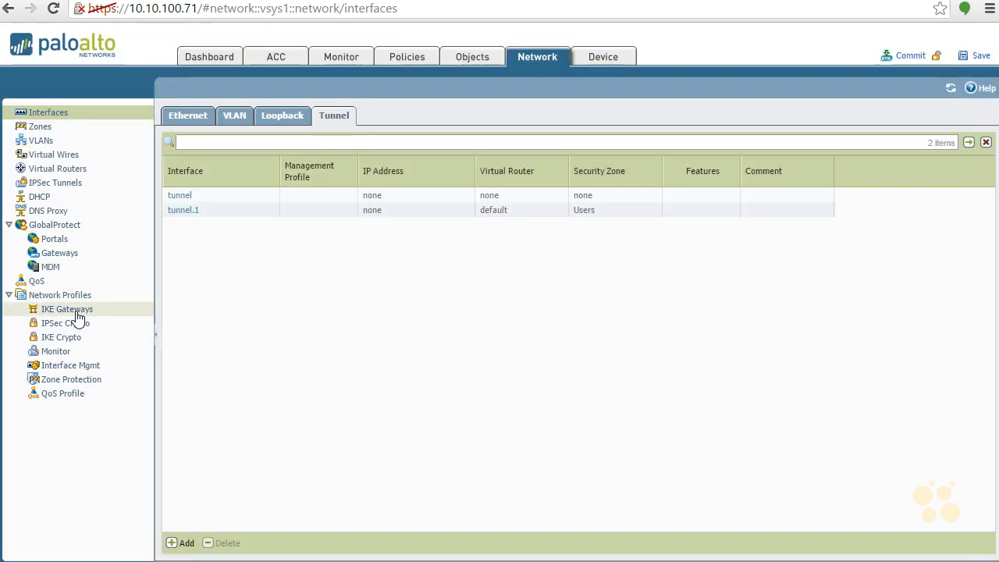
click(73, 313)
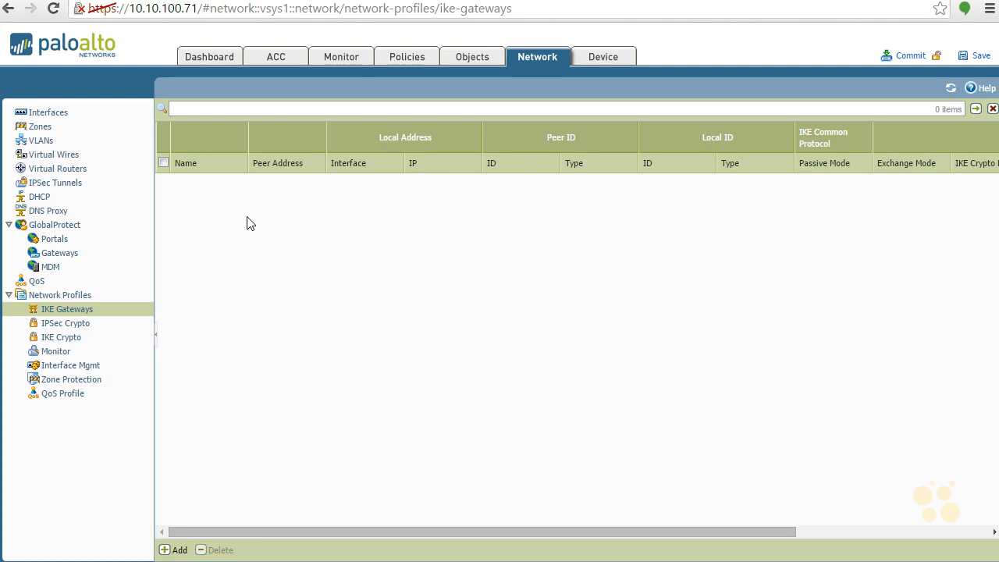
Step: Add IKE gateway Test-IPSec-IKE-GW on ethernet1/4, local IP Internet-Intf, peer IP 208.81.23.150
click(178, 548)
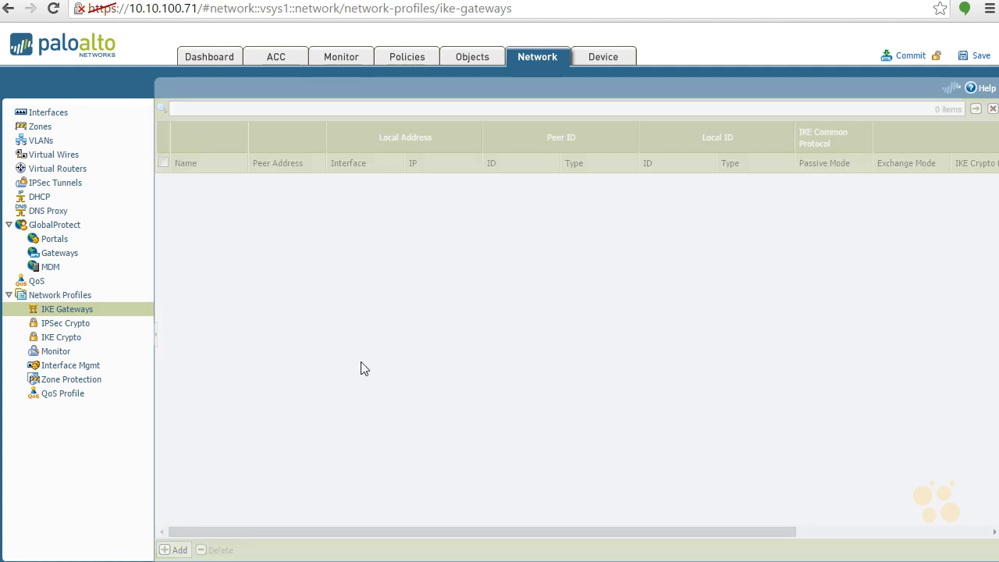
text(Test)
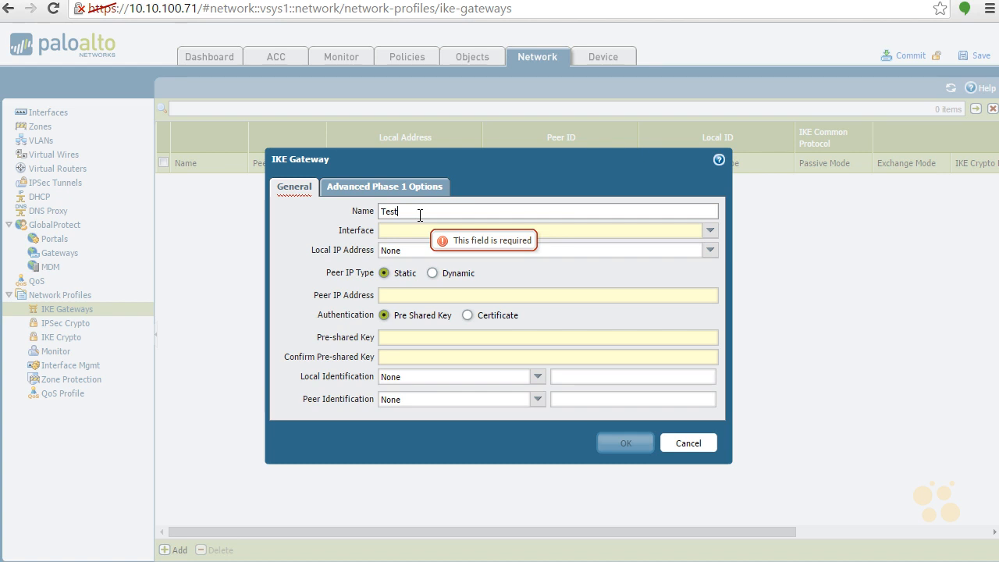
text(-IPSec-IKE-GEW)
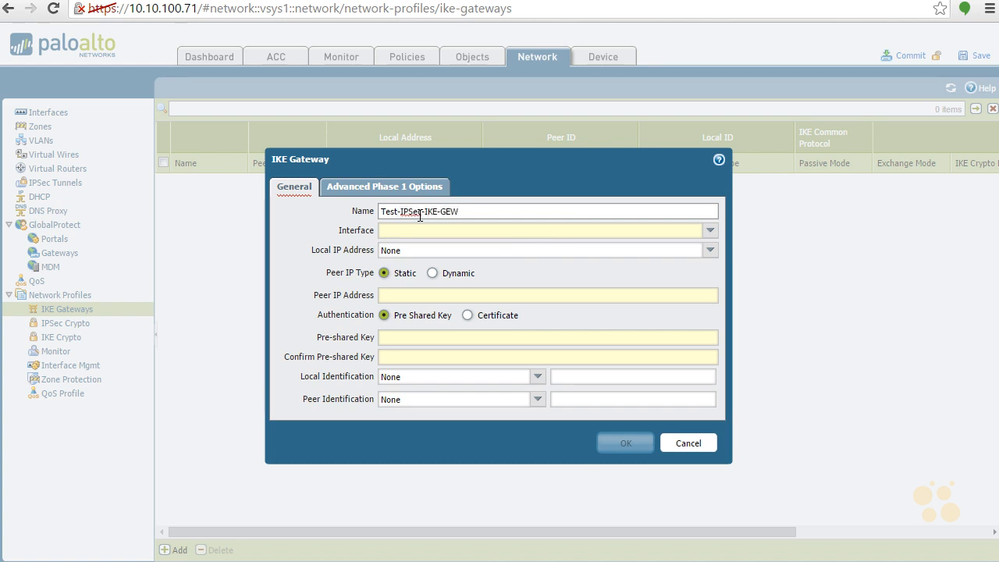
key(BackSpace)
key(BackSpace)
text(W)
click(710, 231)
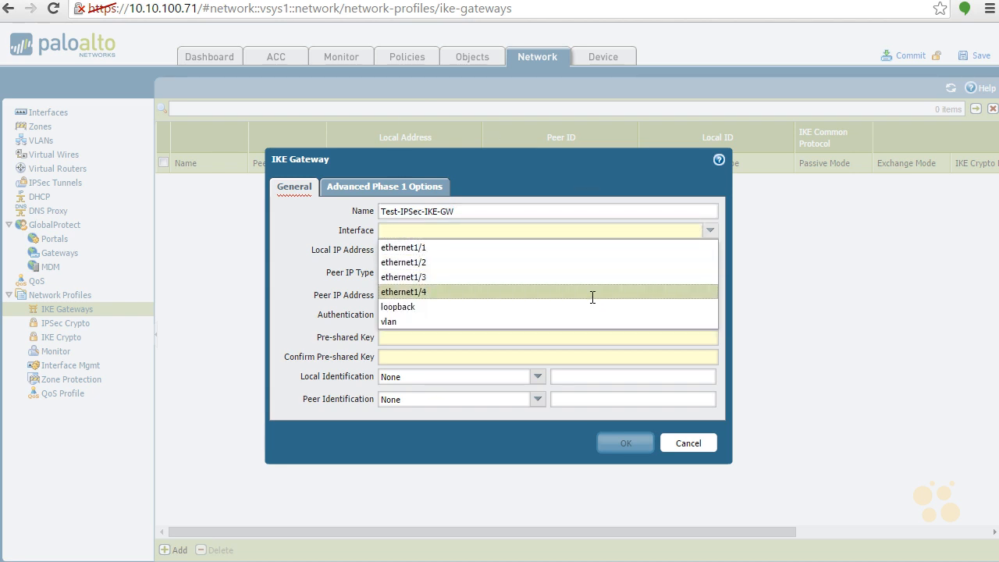
click(591, 292)
click(710, 251)
click(641, 283)
click(583, 294)
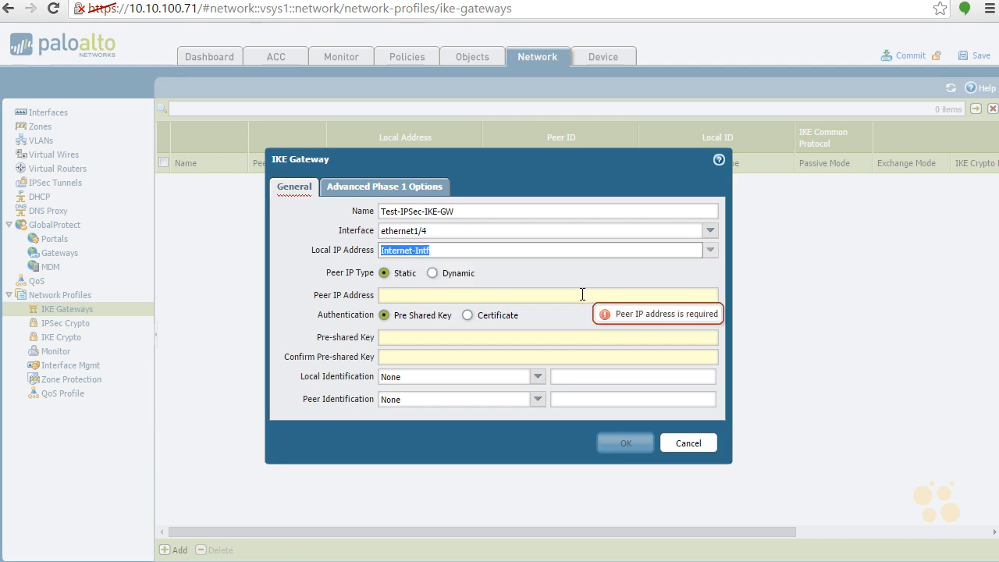
text(208.81.23.150)
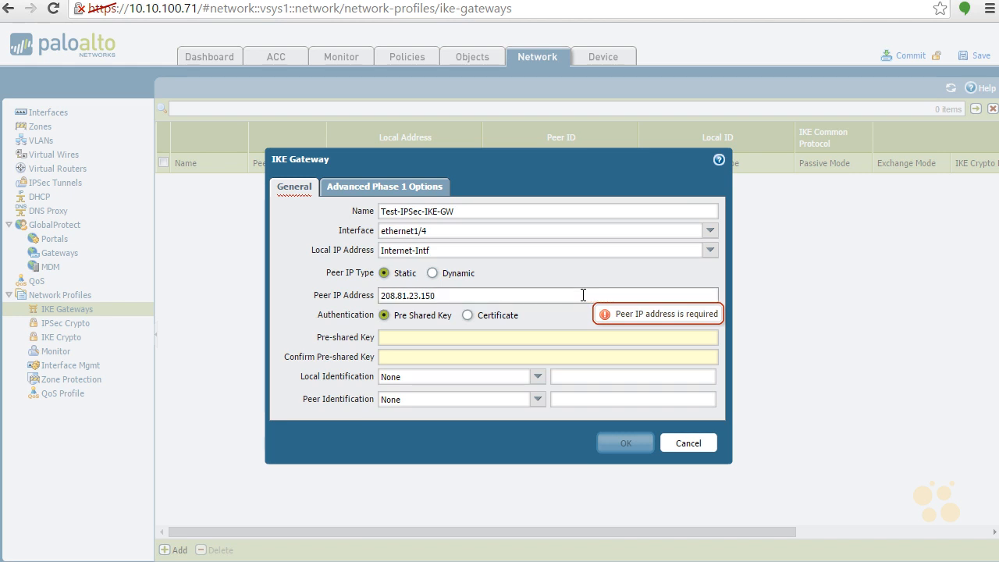
Step: Enter and confirm the gateway's pre-shared key
click(535, 334)
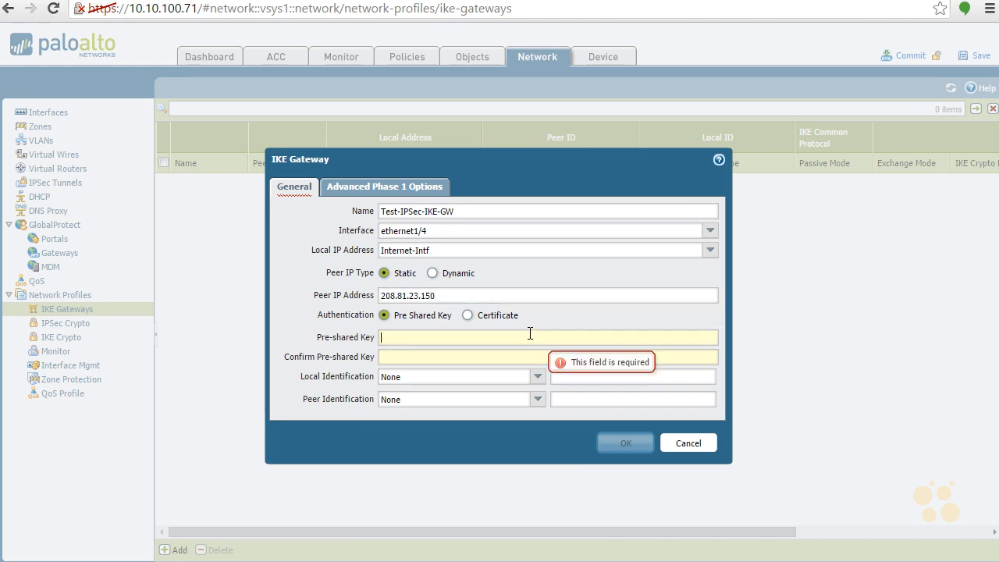
text(••••••••••)
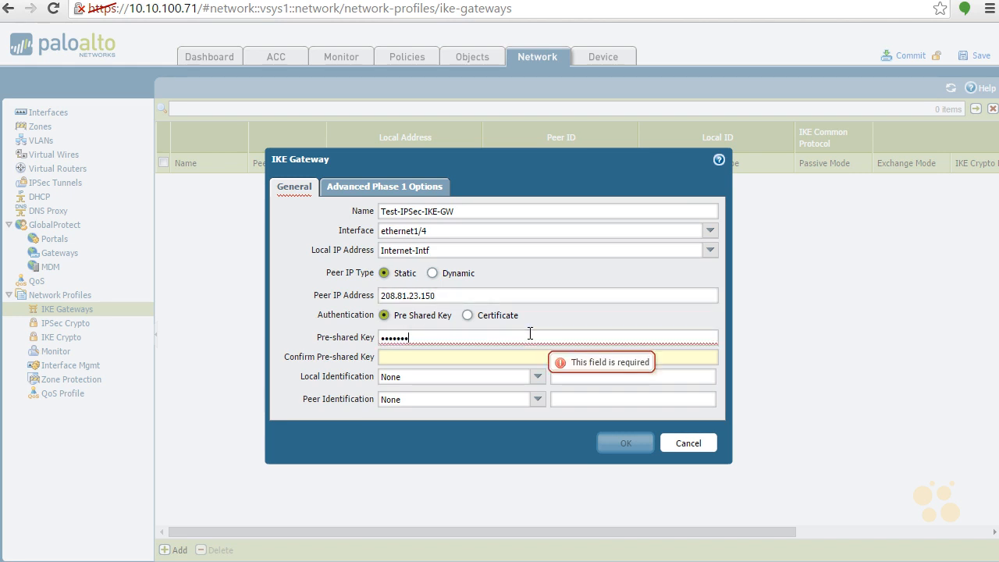
key(Tab)
text(••••••••••)
key(Tab)
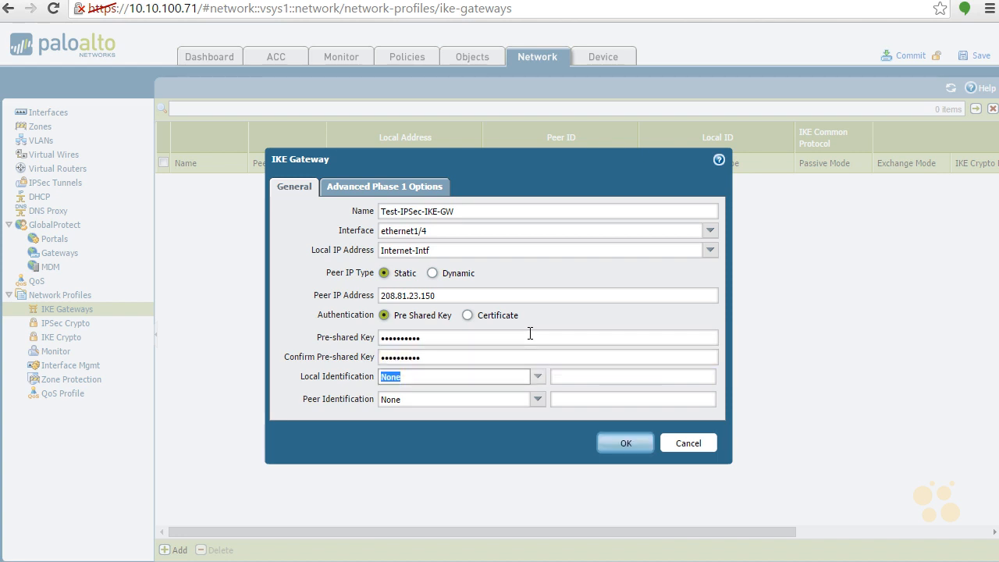
text(ip)
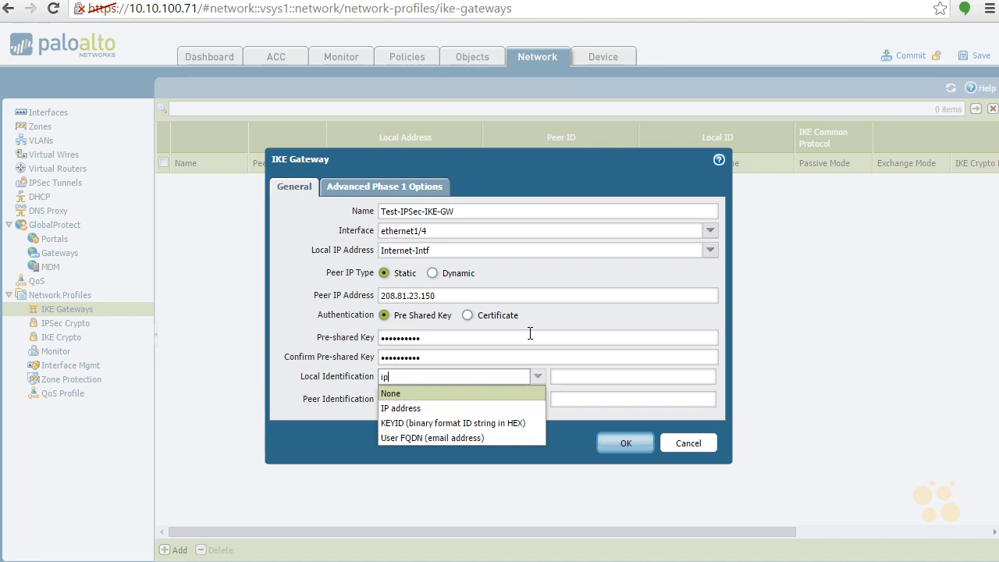
key(Tab)
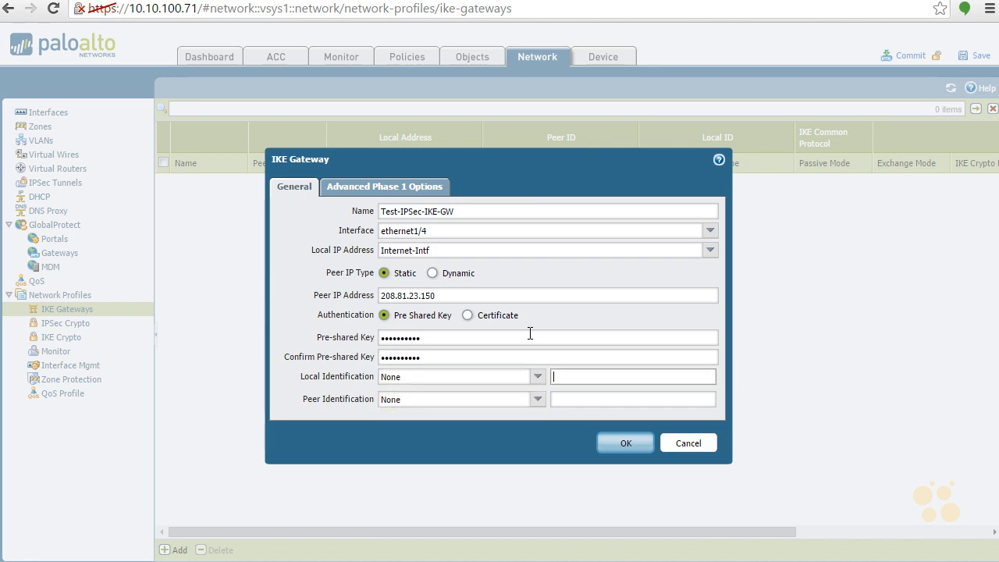
Step: Set Local Identification to IP 208.81.23.224 and Peer Identification to IP 208.81.23.150
click(538, 377)
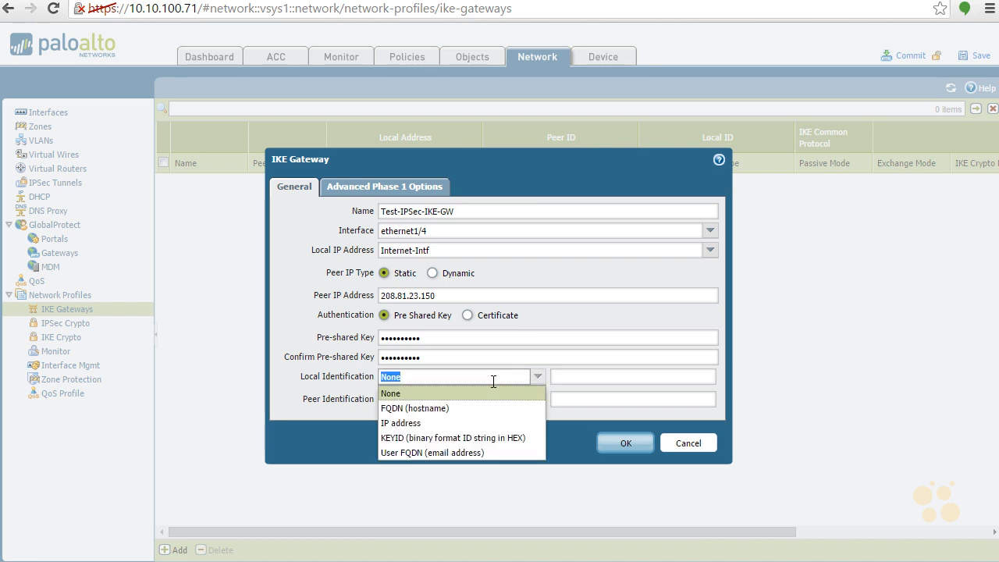
click(472, 422)
click(584, 374)
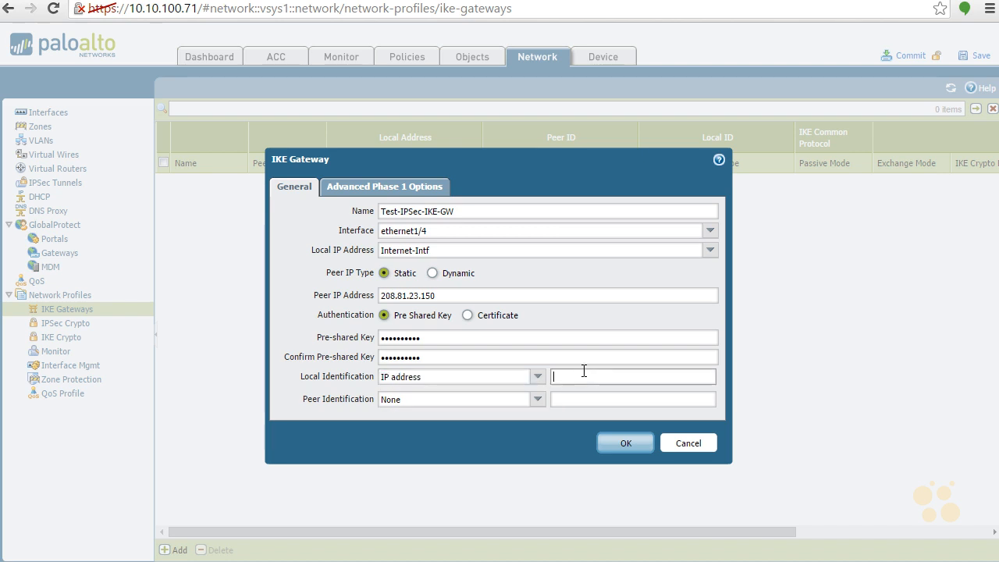
text(208.81)
text(.23.224)
key(Tab)
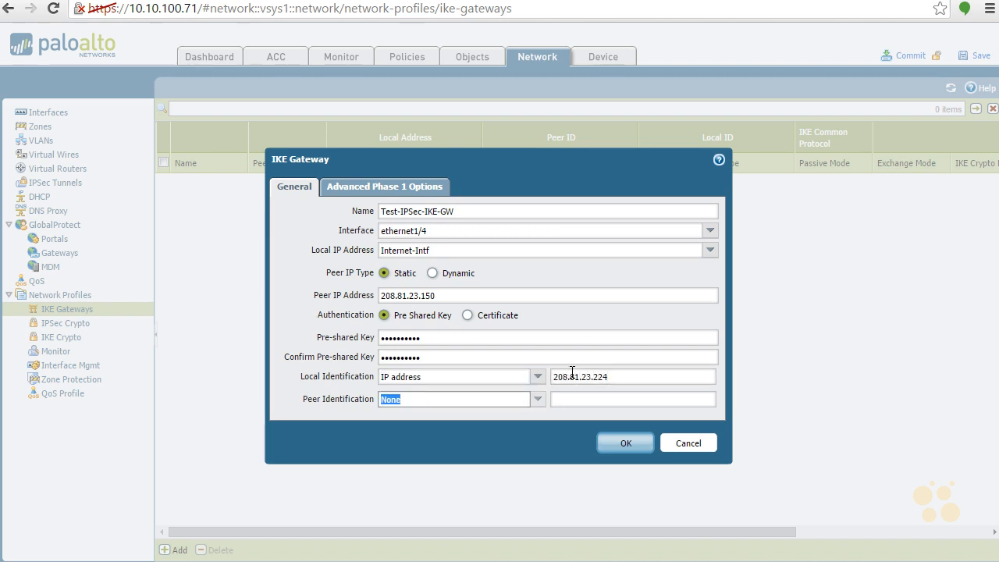
click(537, 400)
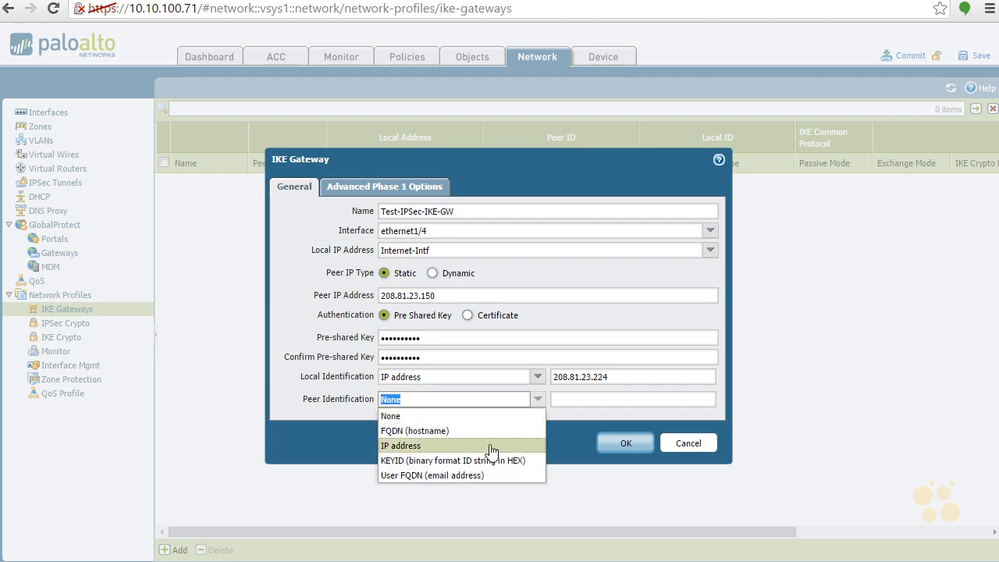
click(492, 444)
click(580, 403)
text(208.)
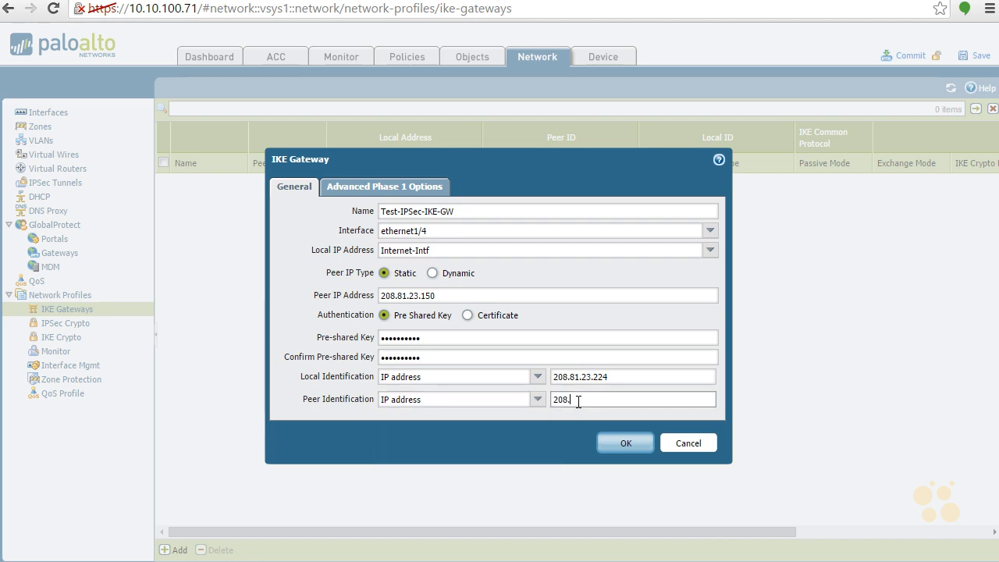
text(81.23.150)
Step: Check the Advanced Phase 1 Options, keep the defaults, and save the gateway
click(407, 189)
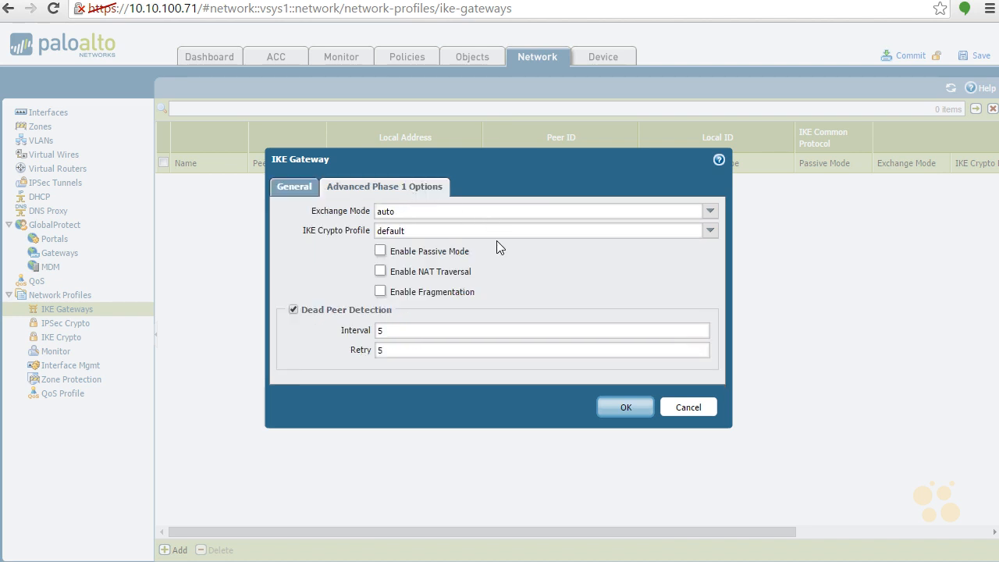
click(624, 412)
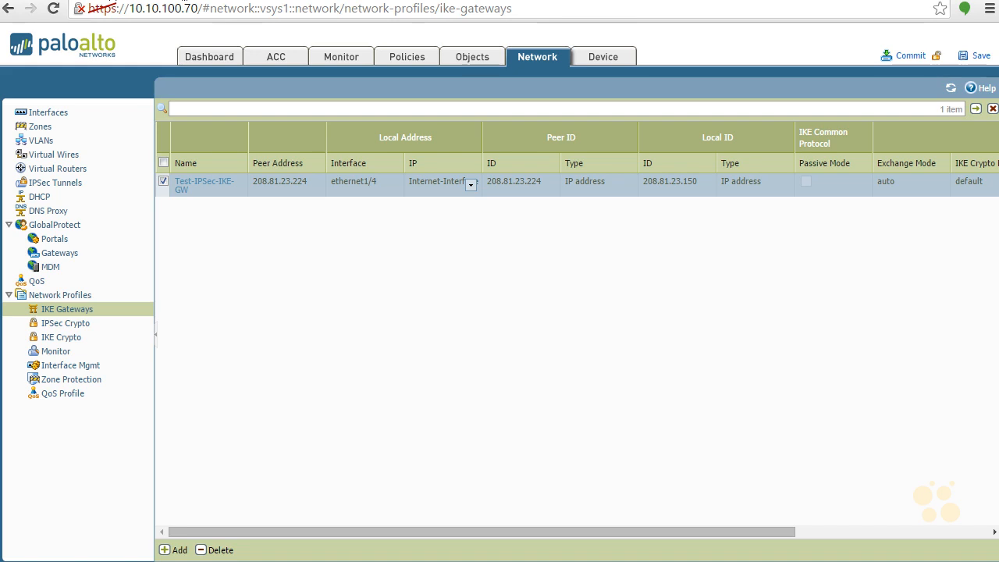
Step: Look over the default IKE Crypto and IPSec Crypto profiles, then go to IPSec Tunnels
click(65, 338)
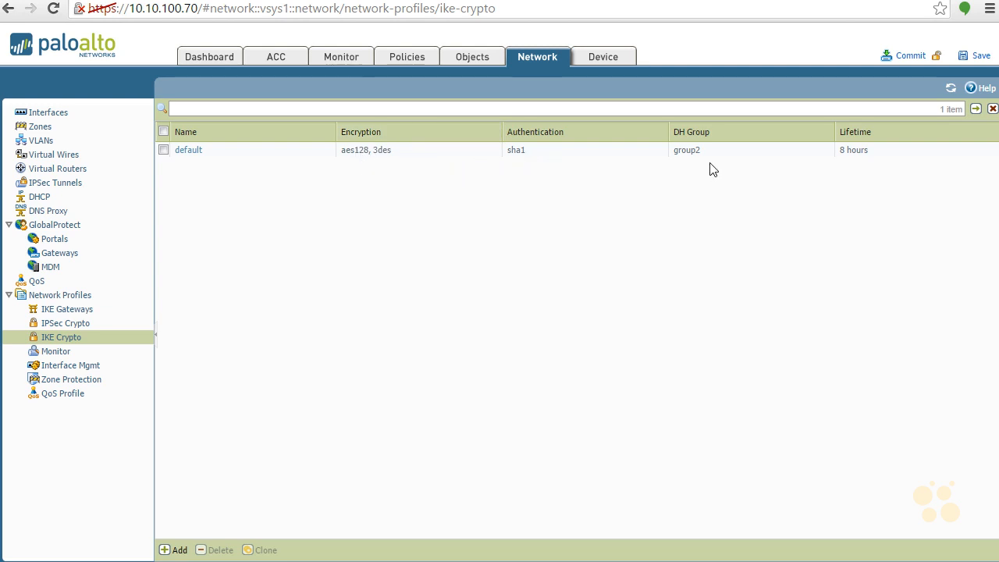
click(87, 325)
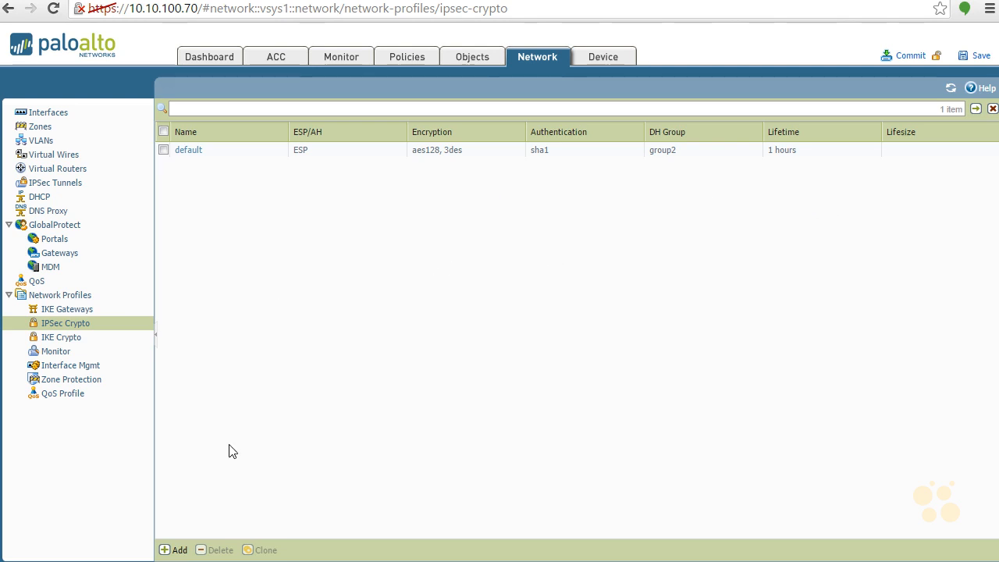
click(74, 186)
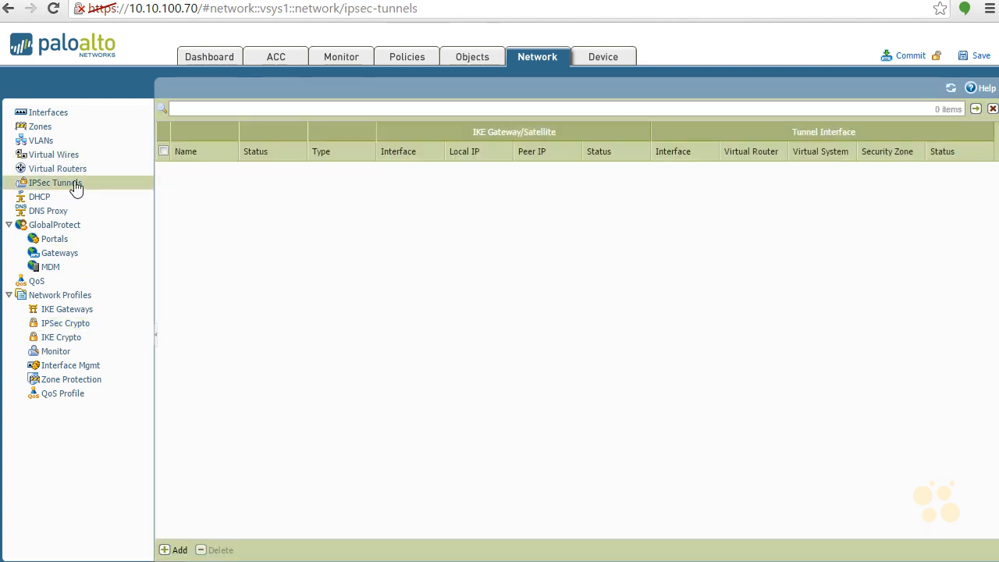
Step: Create IPSec tunnel Connect-to-FW2 with tunnel interface tunnel.1 and IKE gateway Test-IPSec-IKE-GW
click(176, 549)
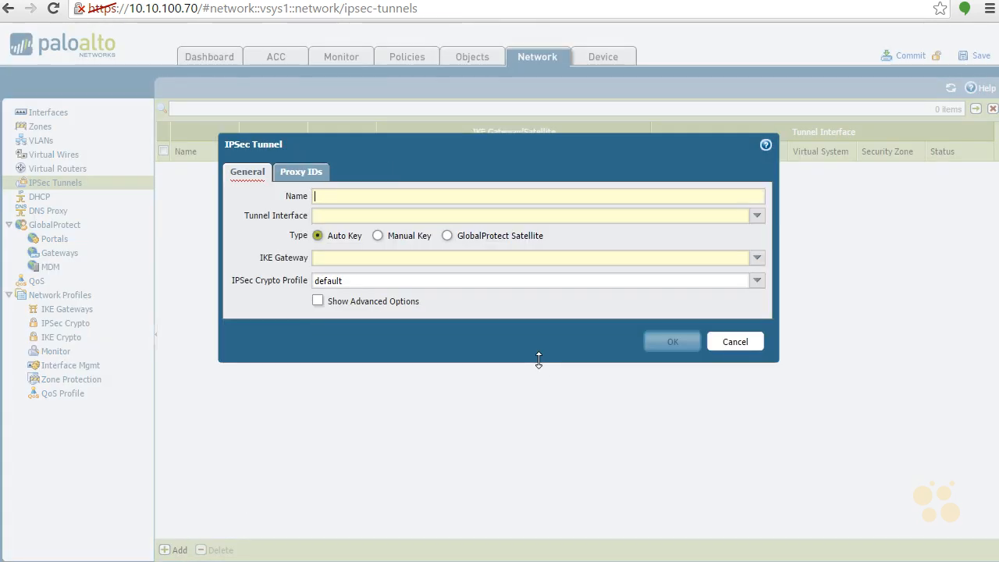
text(Connect-to-FW2)
key(Tab)
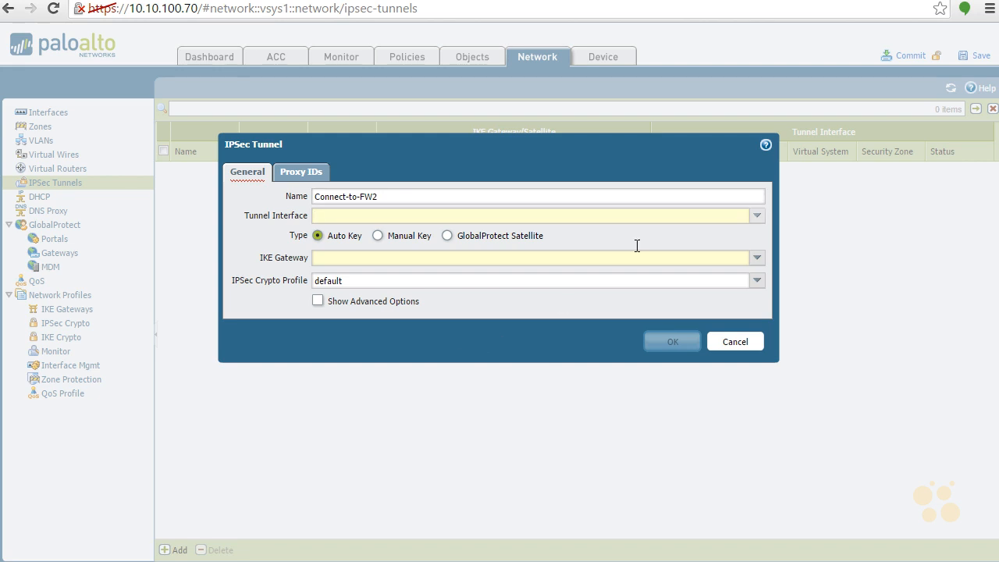
click(756, 217)
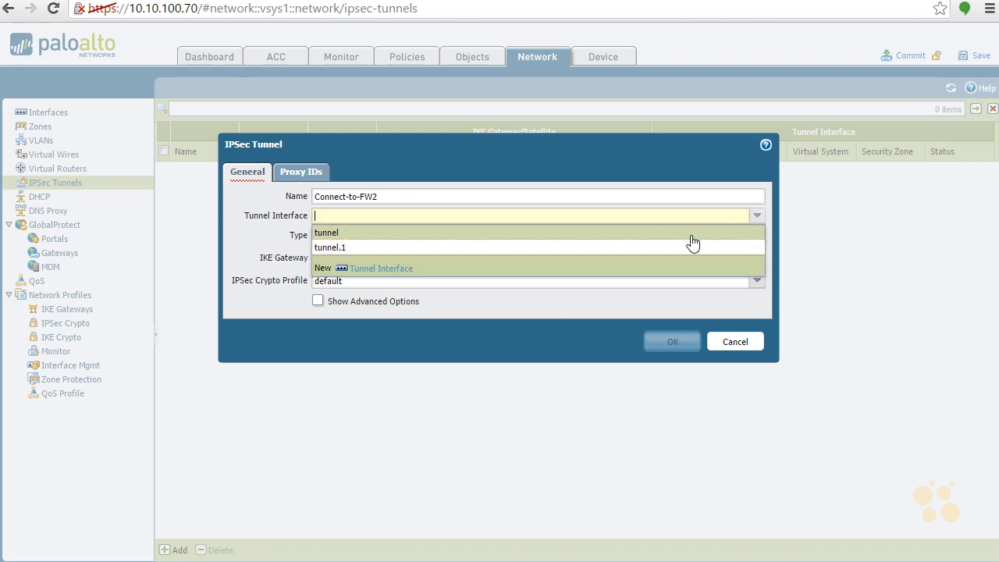
click(663, 247)
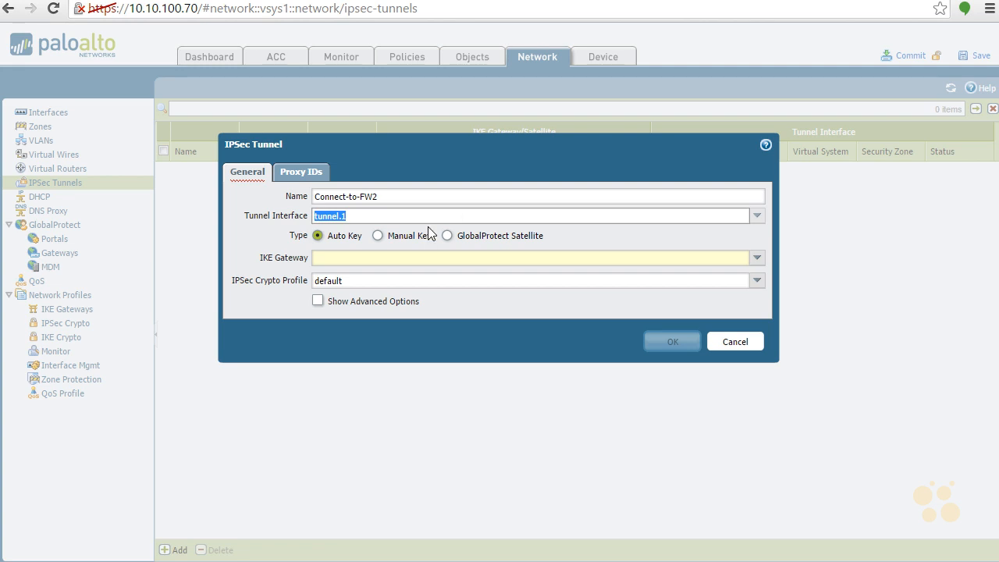
click(757, 258)
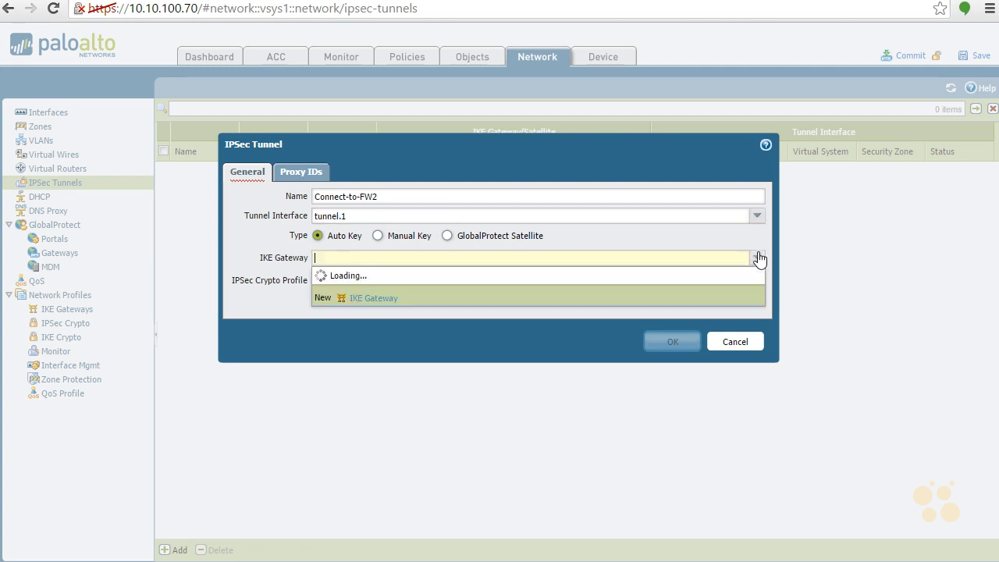
click(517, 276)
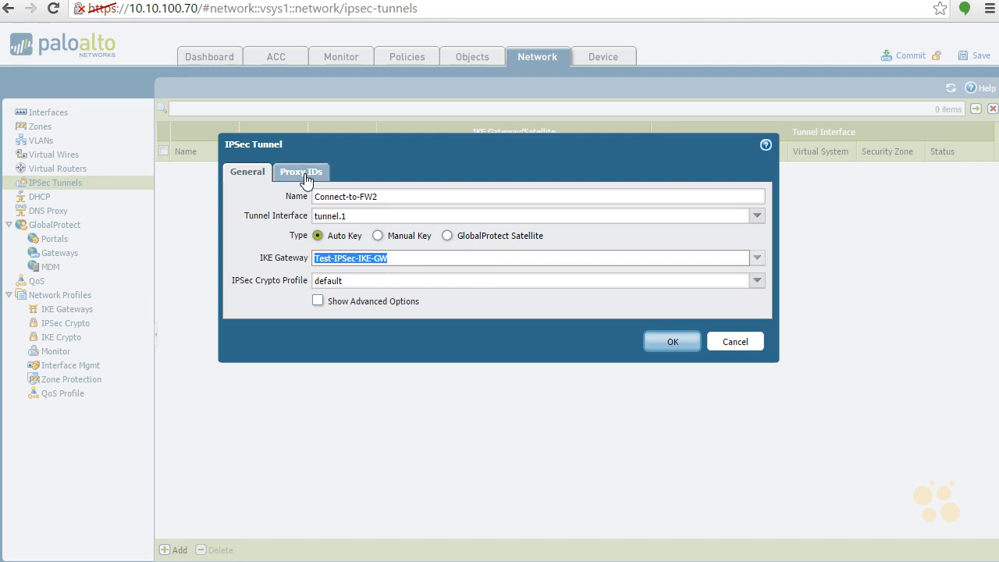
click(318, 301)
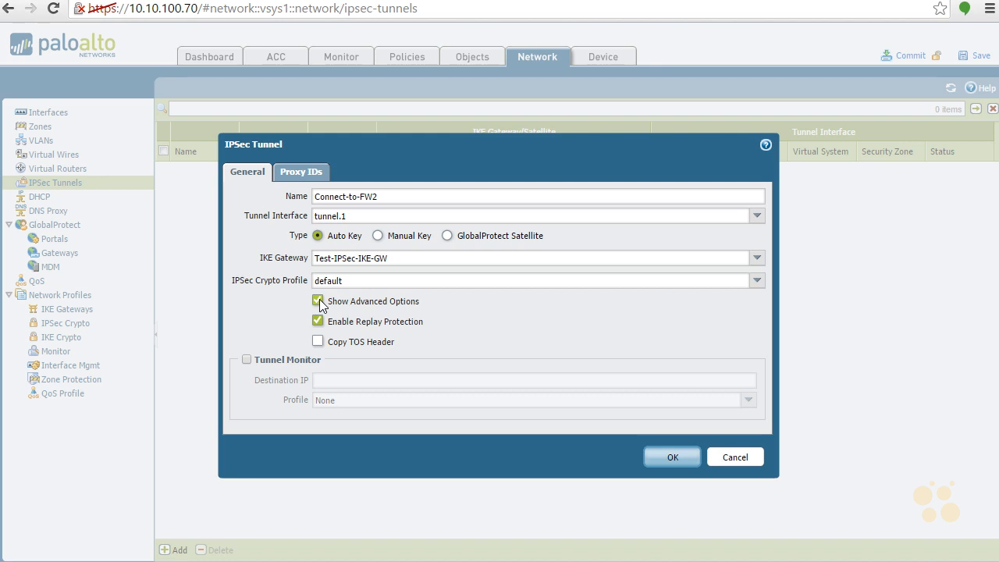
click(318, 300)
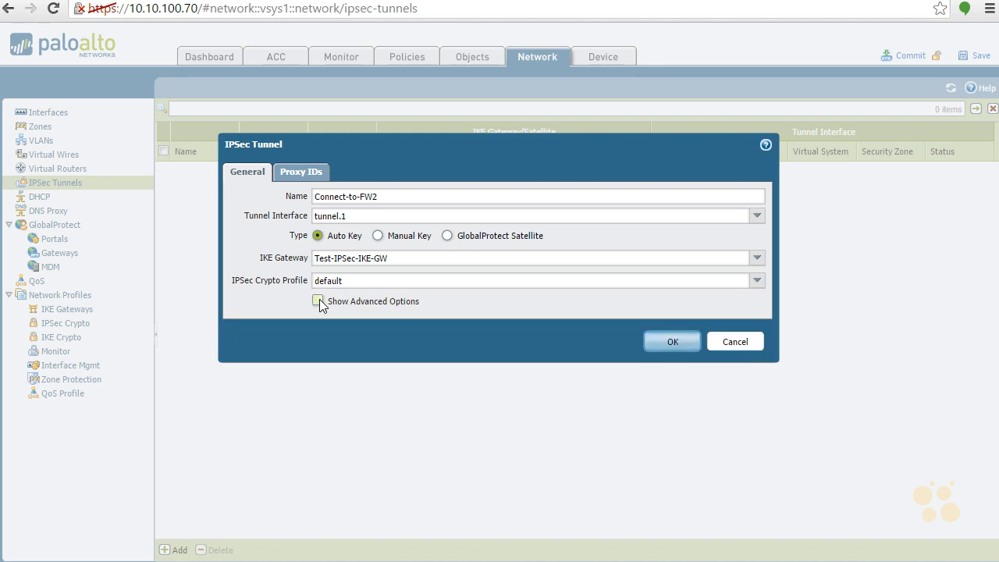
click(295, 176)
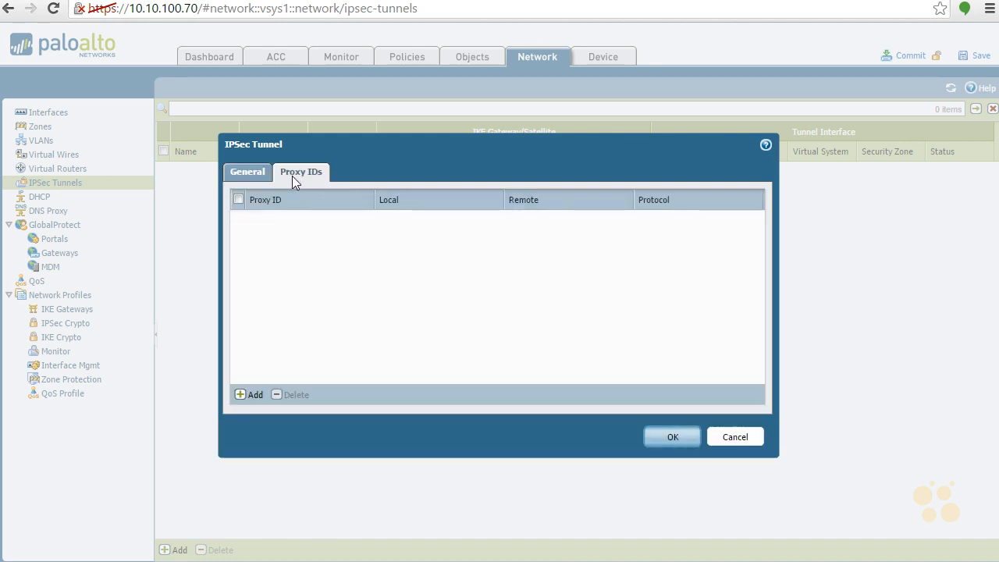
Step: Add proxy ID 'Users' with local 192.168.201.0/24, remote 192.168.202.0/24 and protocol Any
click(249, 394)
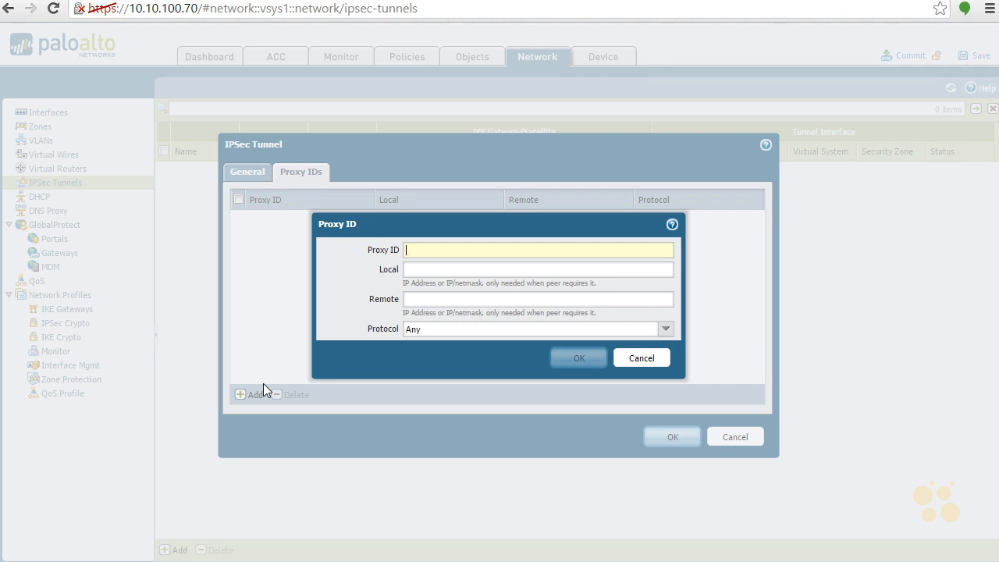
text(Users)
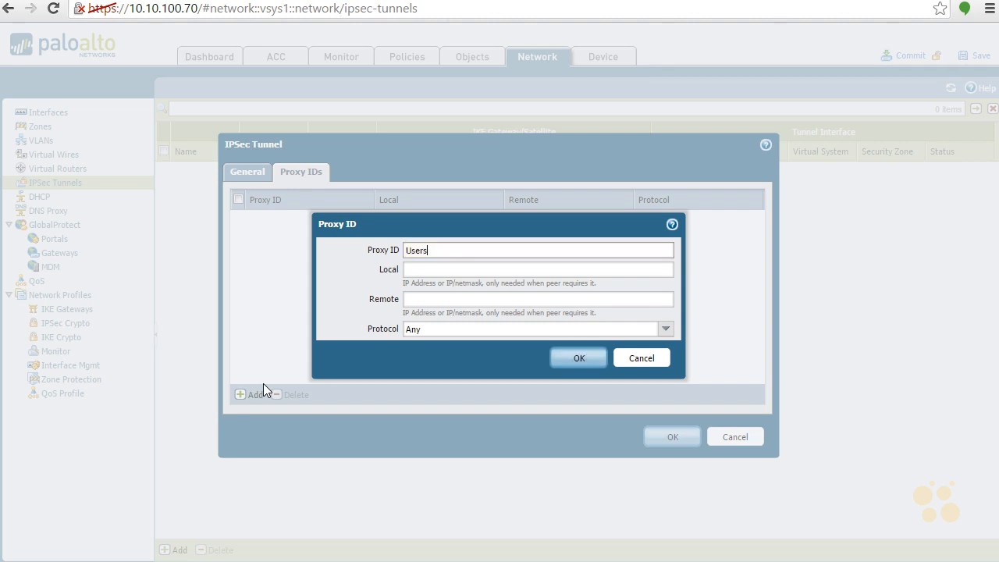
key(Tab)
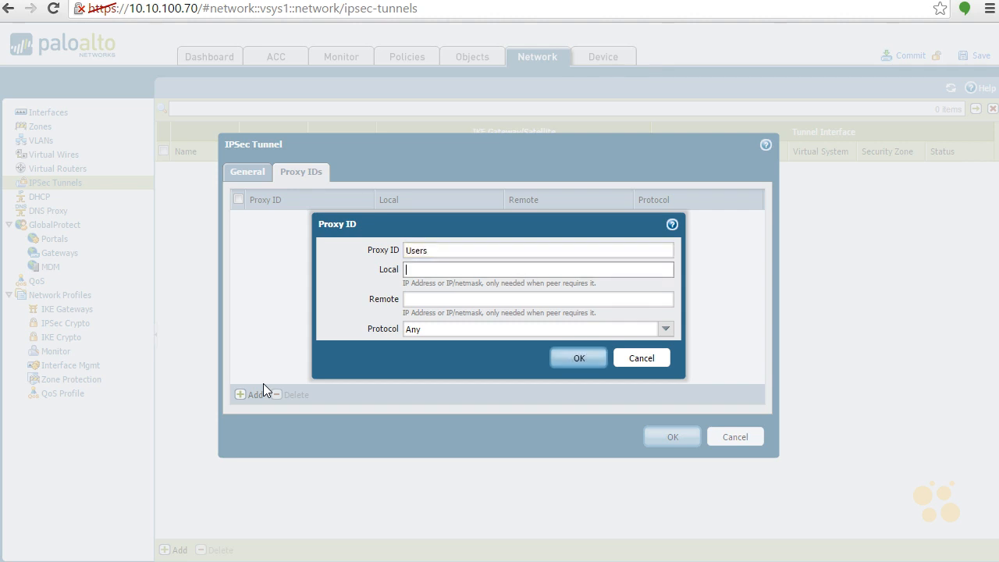
text(19)
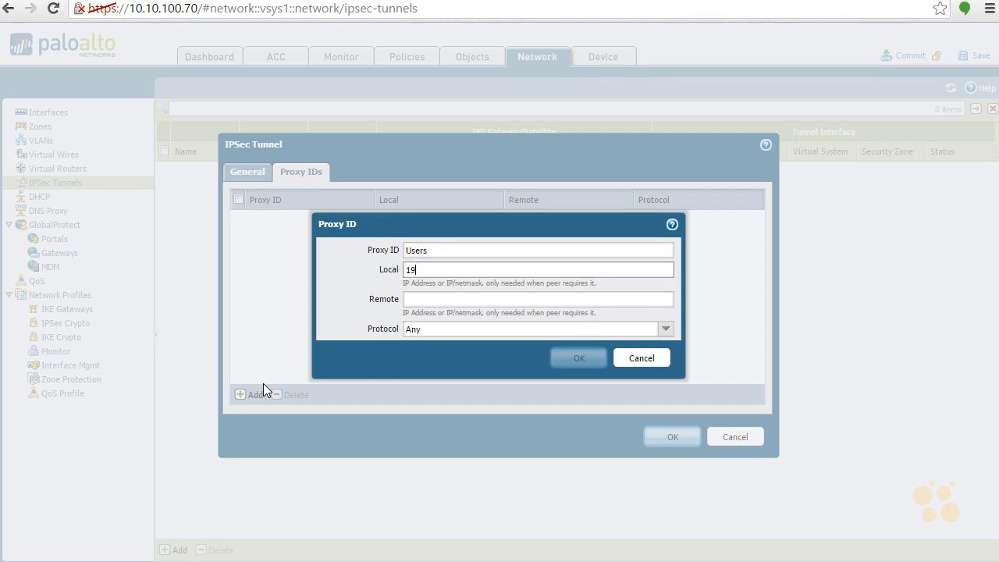
text(2.1)
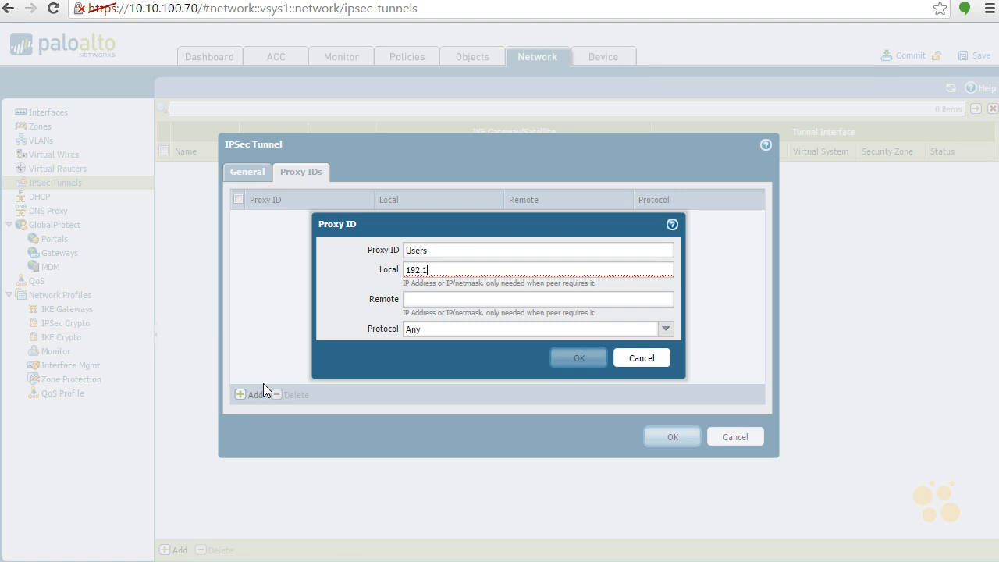
text(68.201.0/24)
key(Tab)
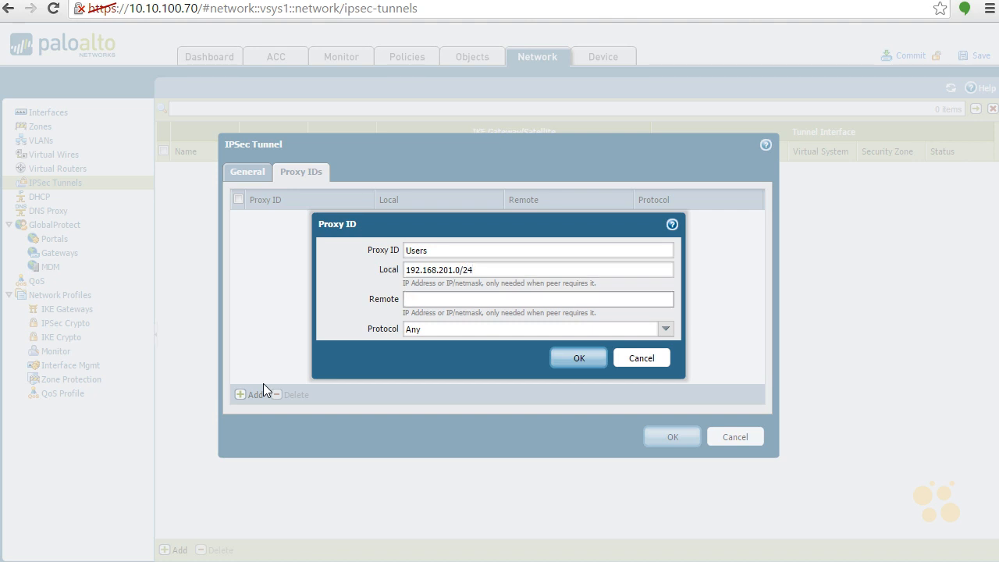
text(192.168.202)
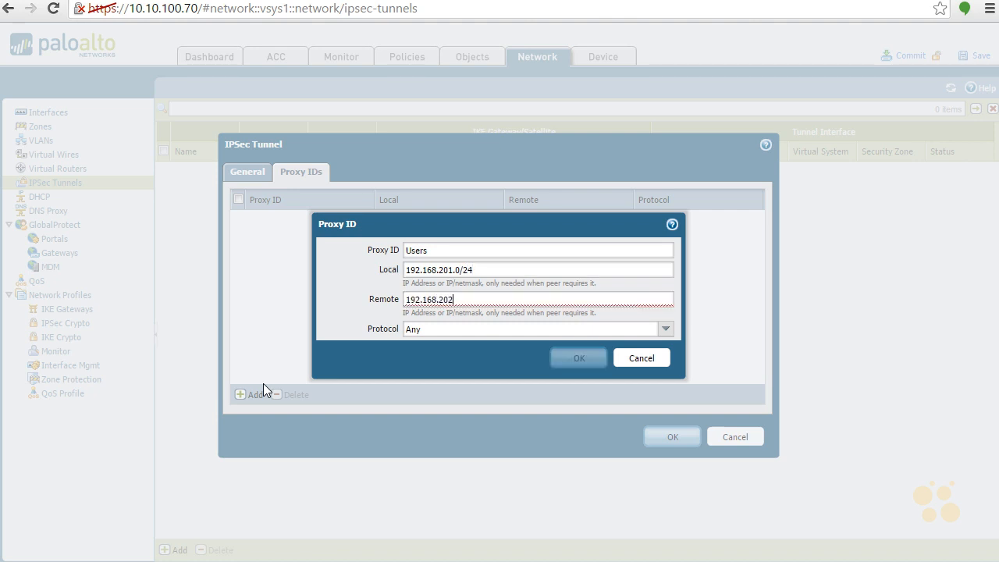
text(.0/24)
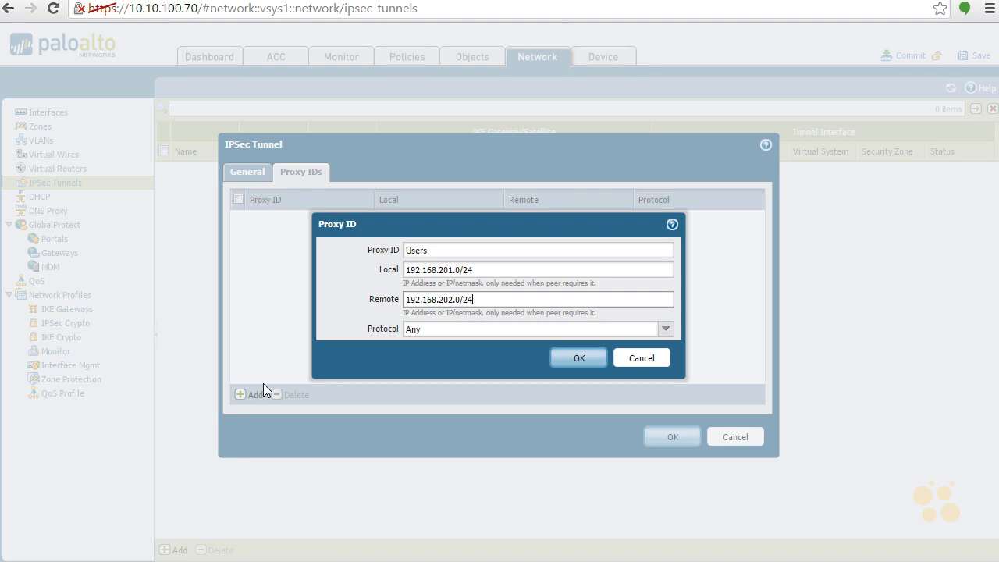
click(664, 330)
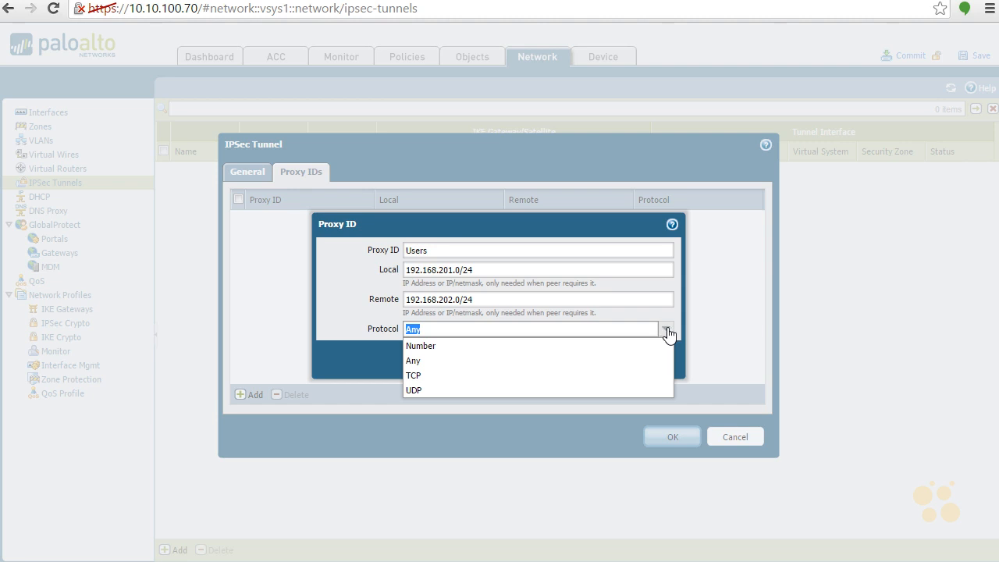
click(668, 331)
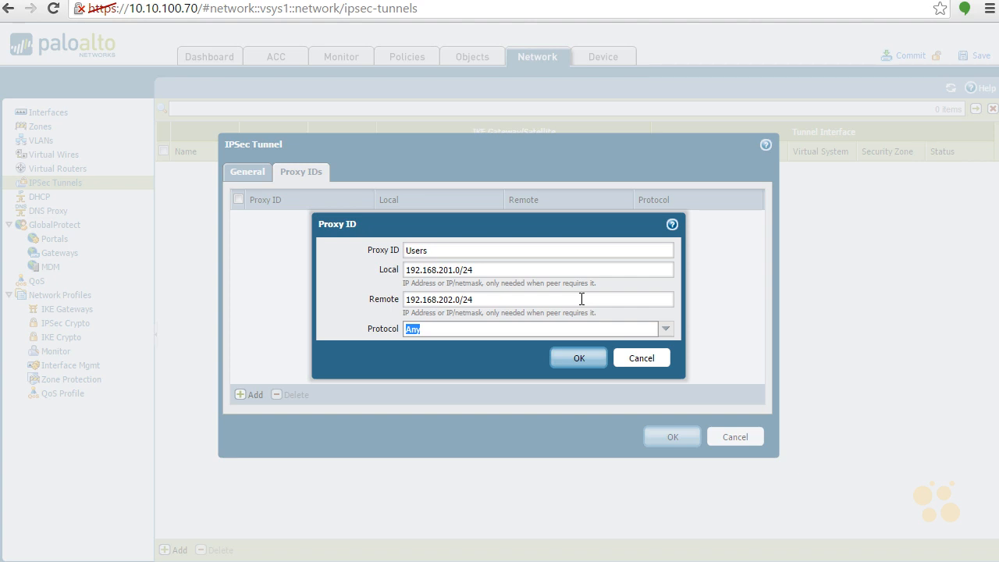
click(579, 360)
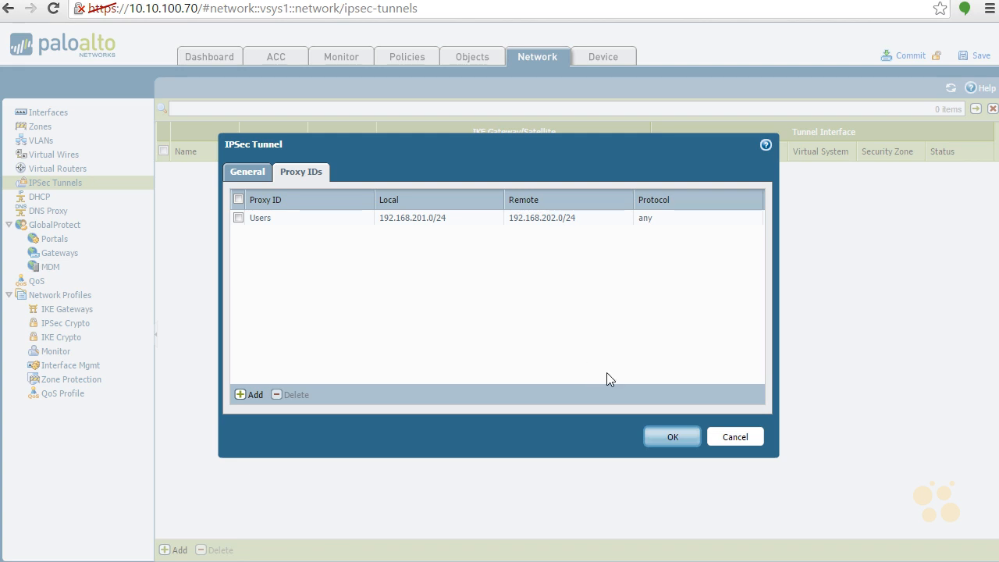
Step: Save the Connect-to-FW2 tunnel and start a new IPsec tunnel on the second firewall
click(671, 438)
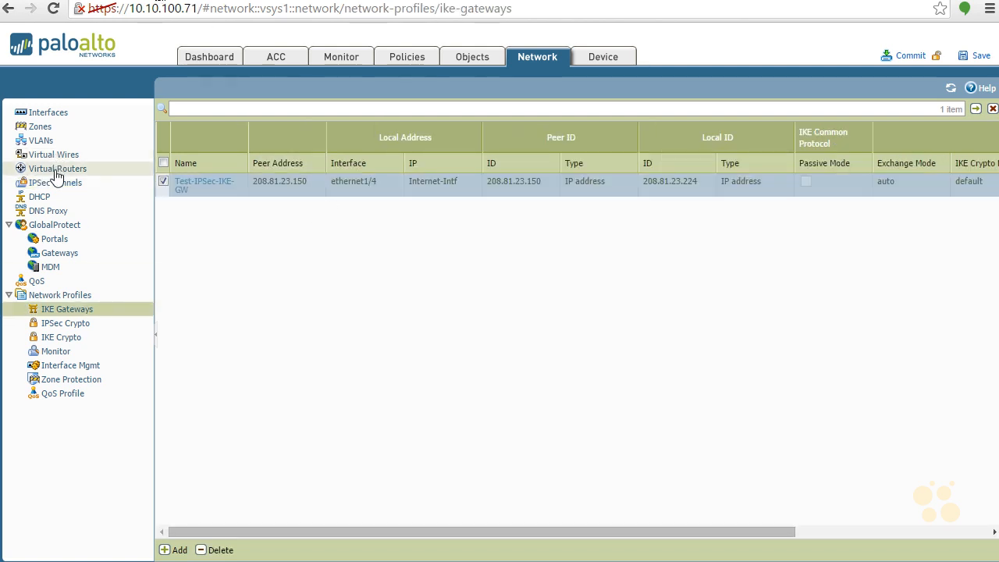
click(53, 186)
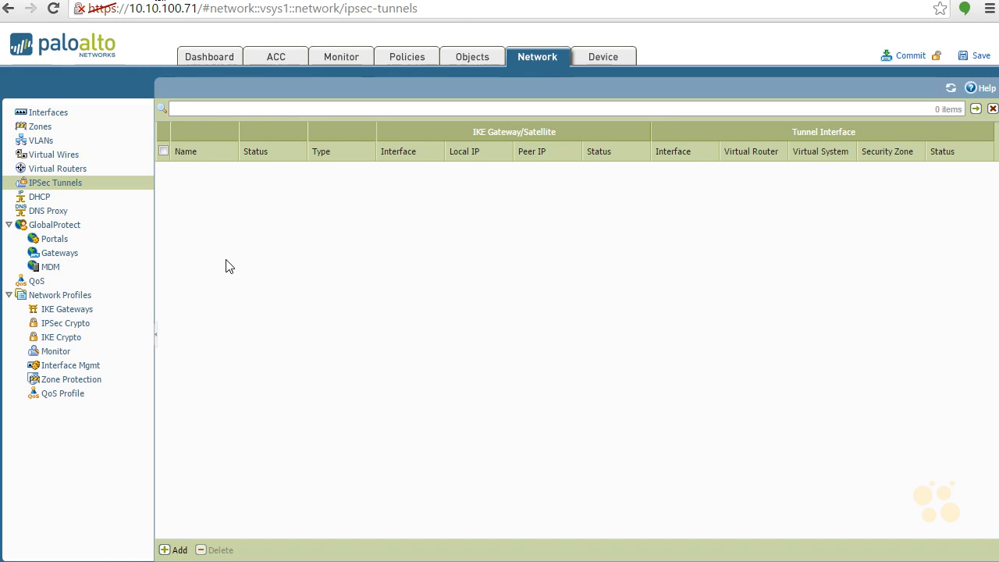
click(172, 550)
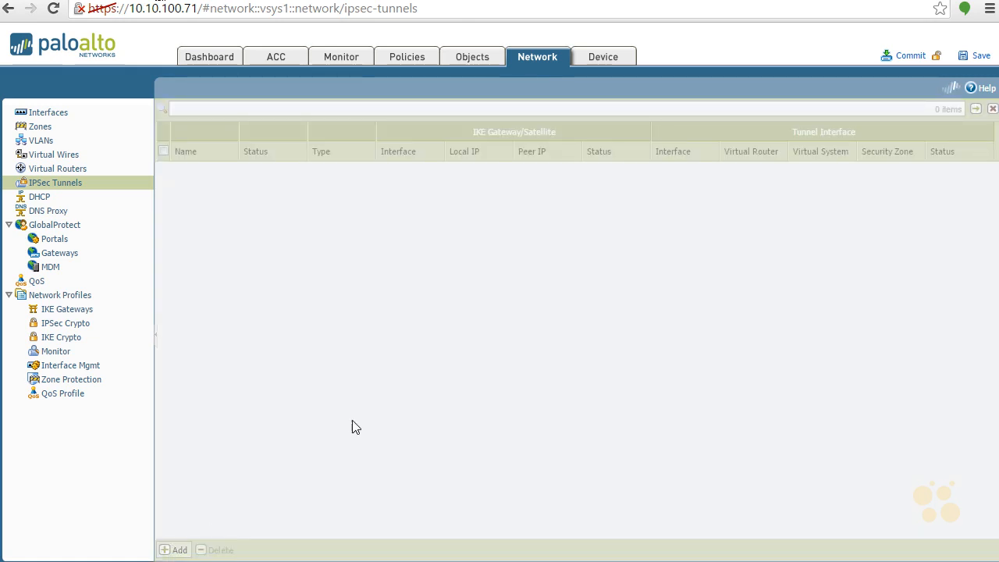
Step: Name the new tunnel Test-IPSec, using interface tunnel.1 and gateway Test-IPSec-IKE-GW
text(Test-IPSec)
key(Tab)
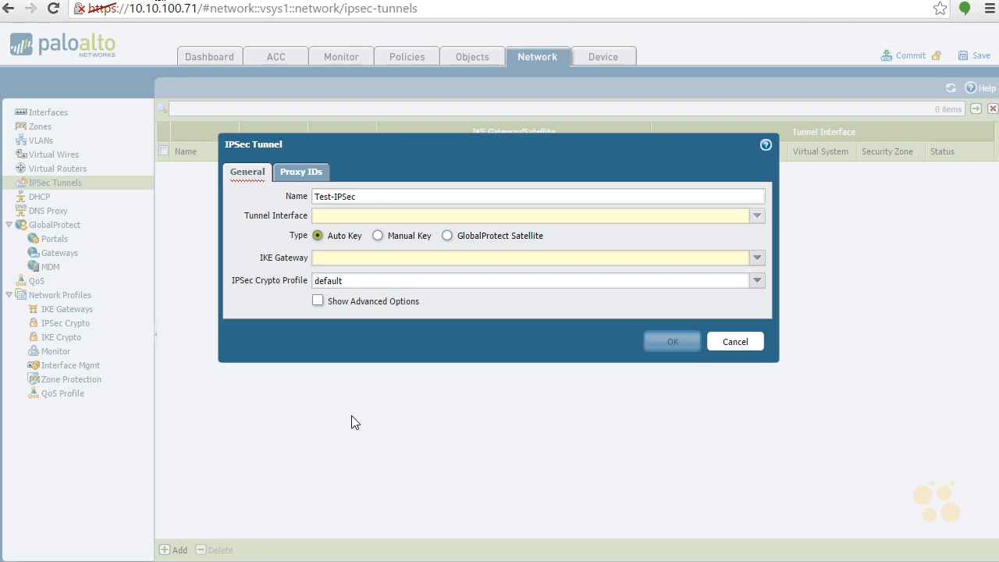
click(756, 217)
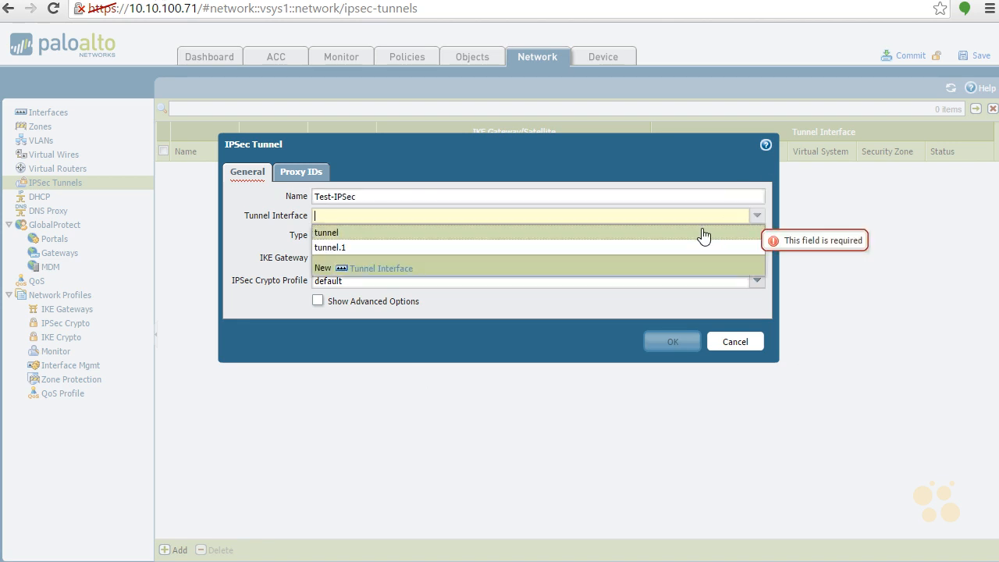
click(676, 247)
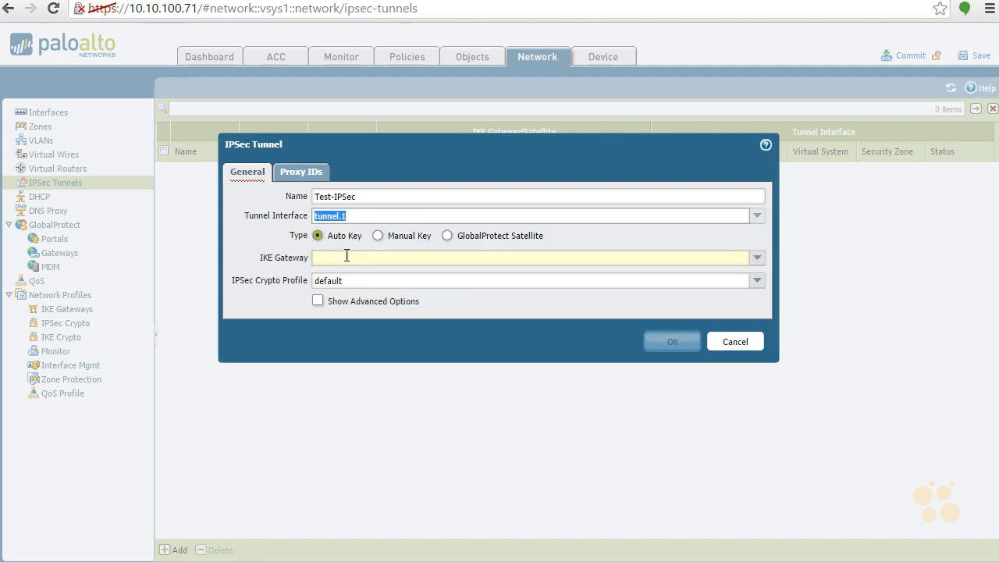
click(757, 258)
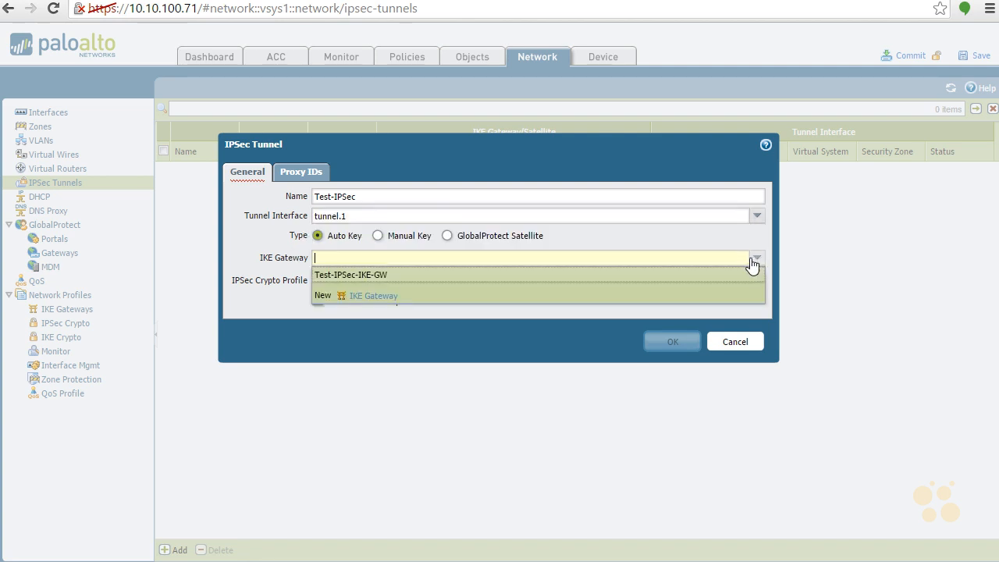
click(637, 275)
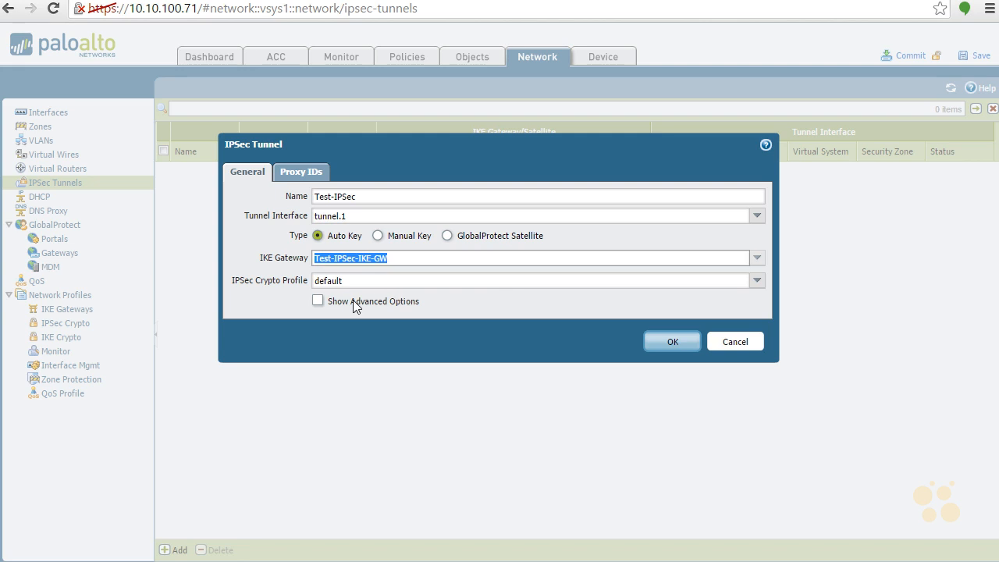
click(287, 173)
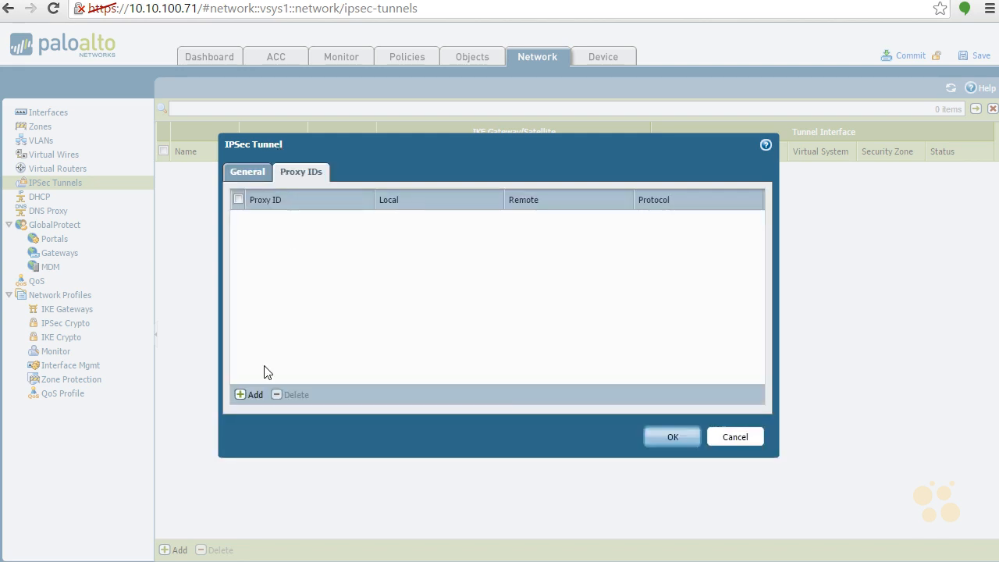
Step: Add proxy ID 'Test1' (local 192.168.202.0/24, remote 192.168.201.0/24) and save the Test-IPSec tunnel
click(254, 396)
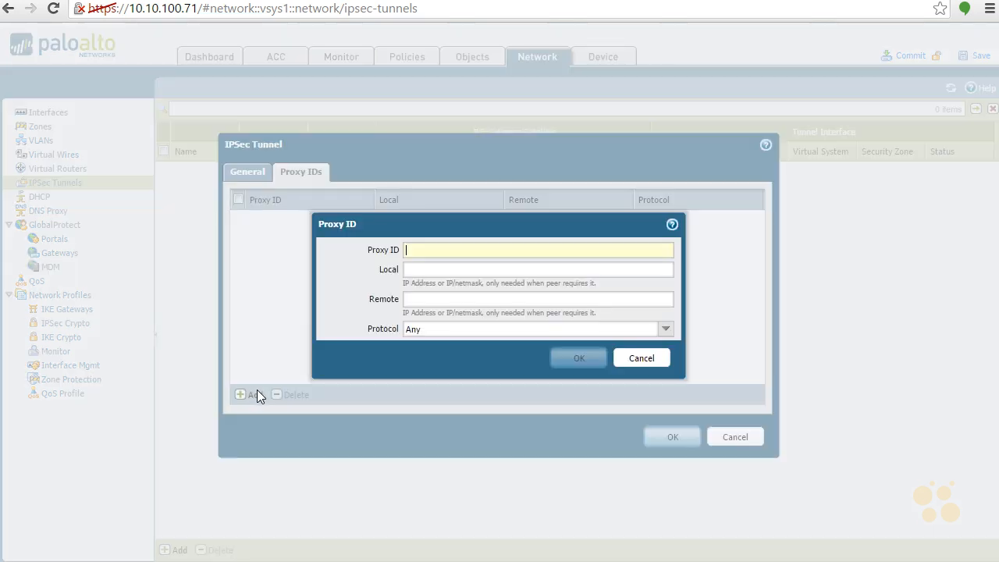
text(Test1)
key(Tab)
text(192.16)
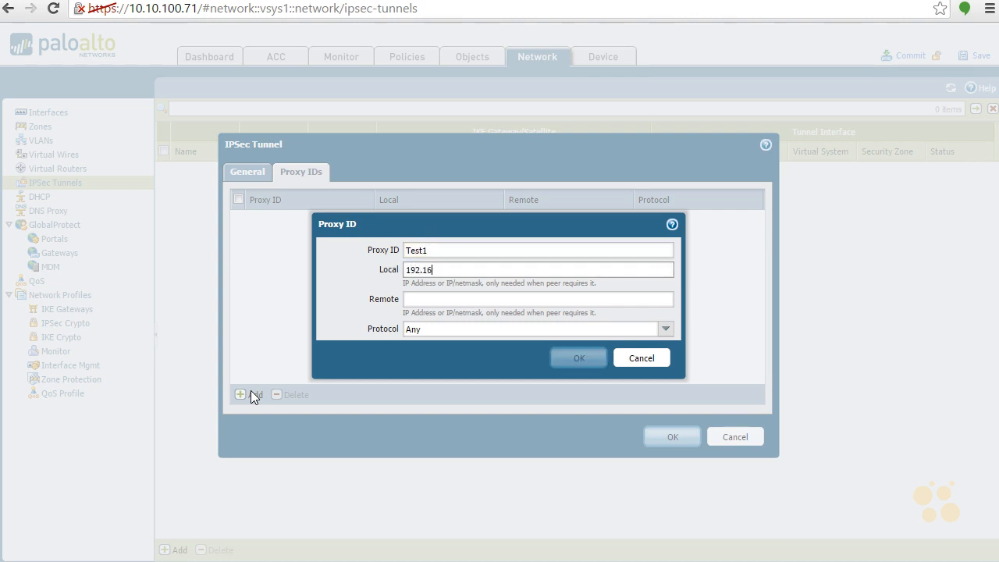
text(8.202.0/24)
key(Tab)
text(192.)
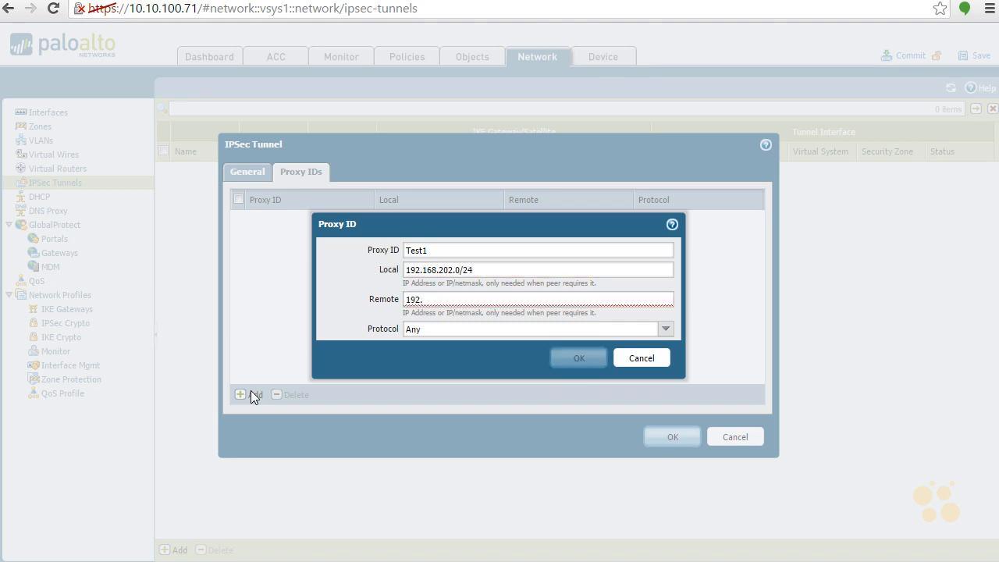
text(168)
key(BackSpace)
text(68.201.0/24)
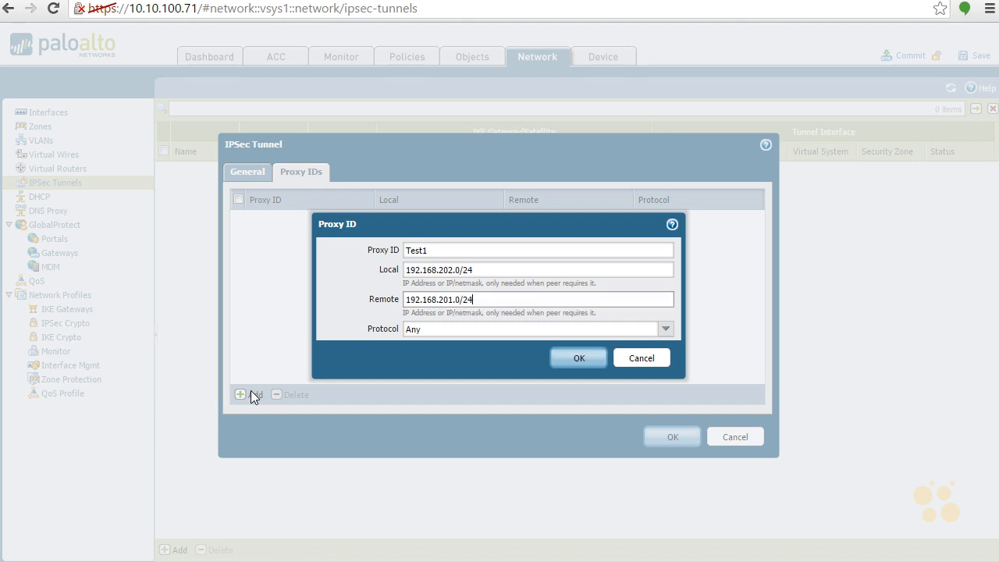
click(580, 355)
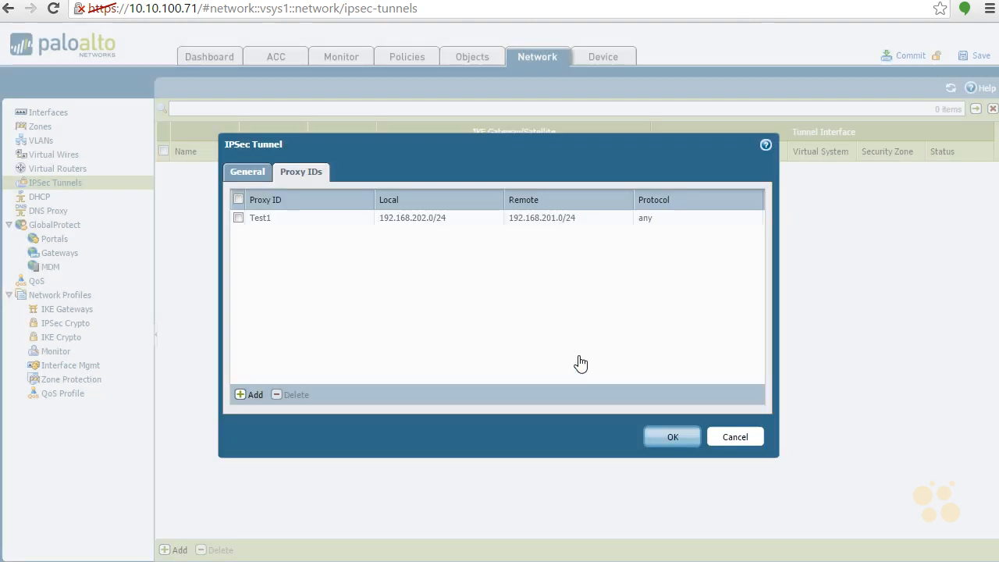
click(676, 435)
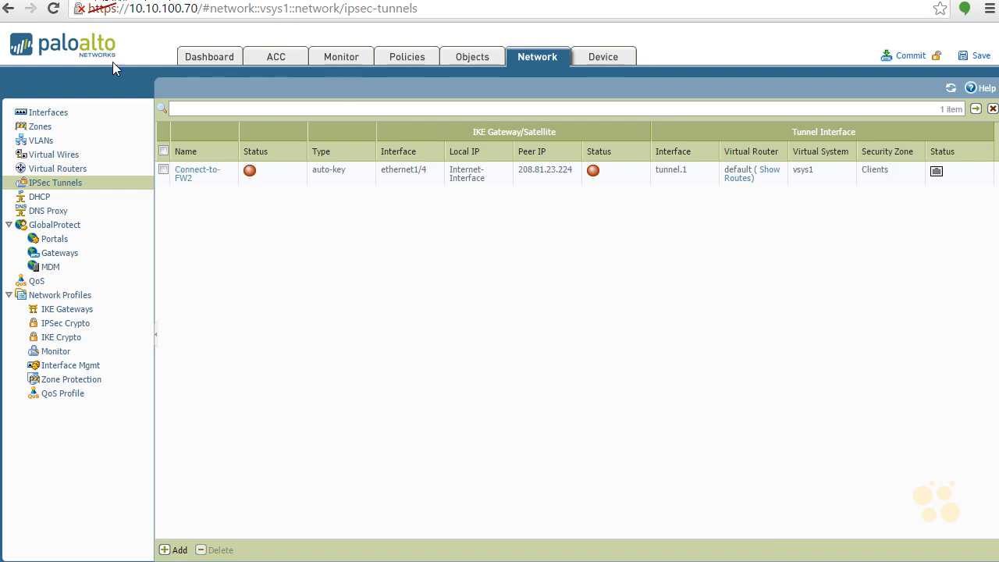
Step: On the default virtual router, add static route Test-VPN1 to 192.168.202.0/24 via tunnel.1, next hop None
click(62, 169)
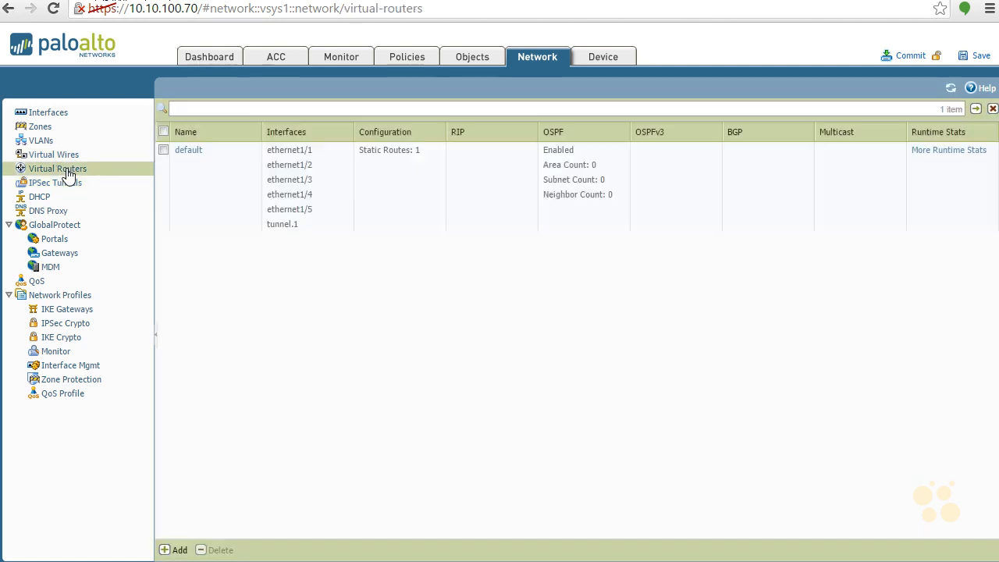
click(197, 152)
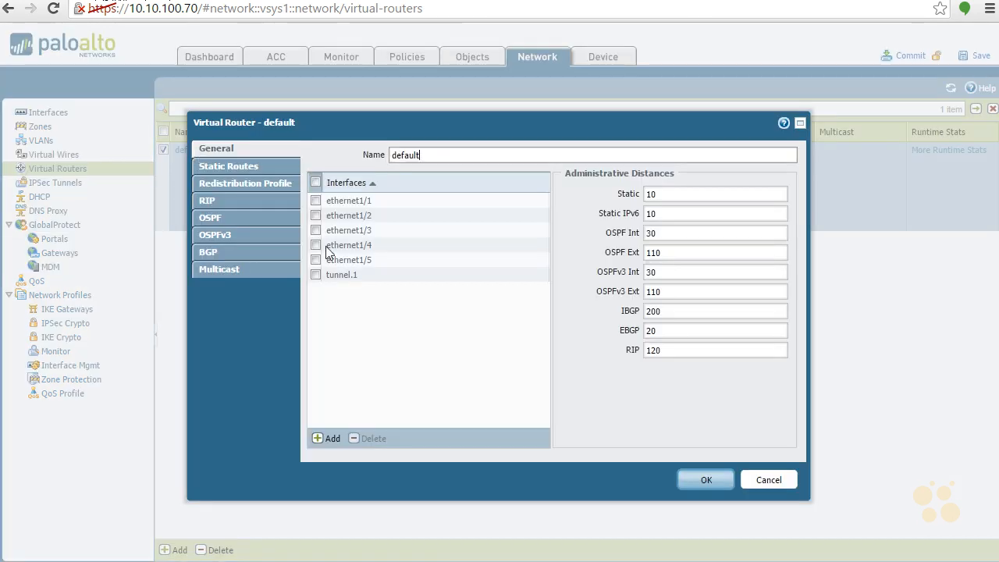
click(251, 167)
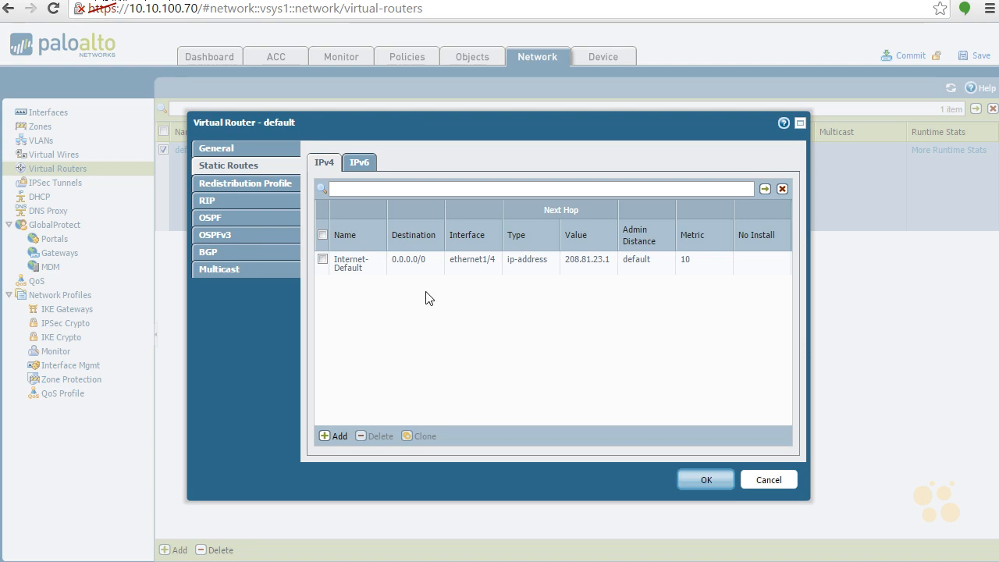
click(334, 436)
text(Test-VPN1)
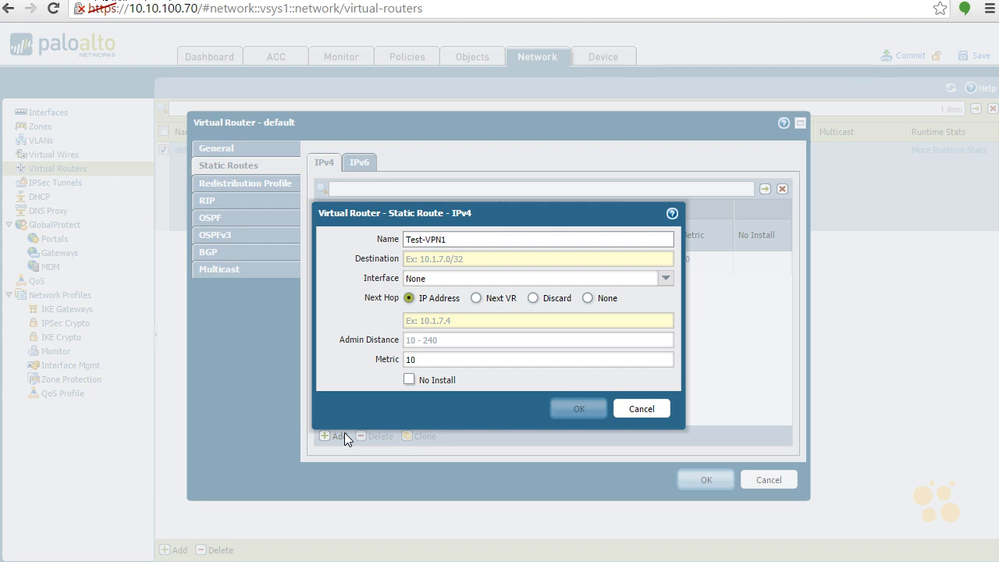
key(Tab)
text(192.168.202.0/24)
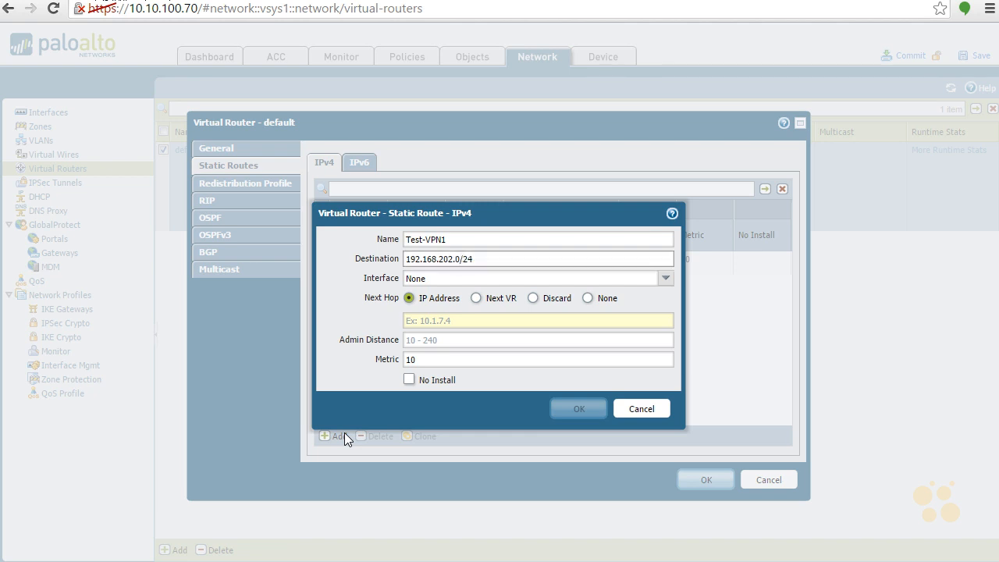
click(664, 280)
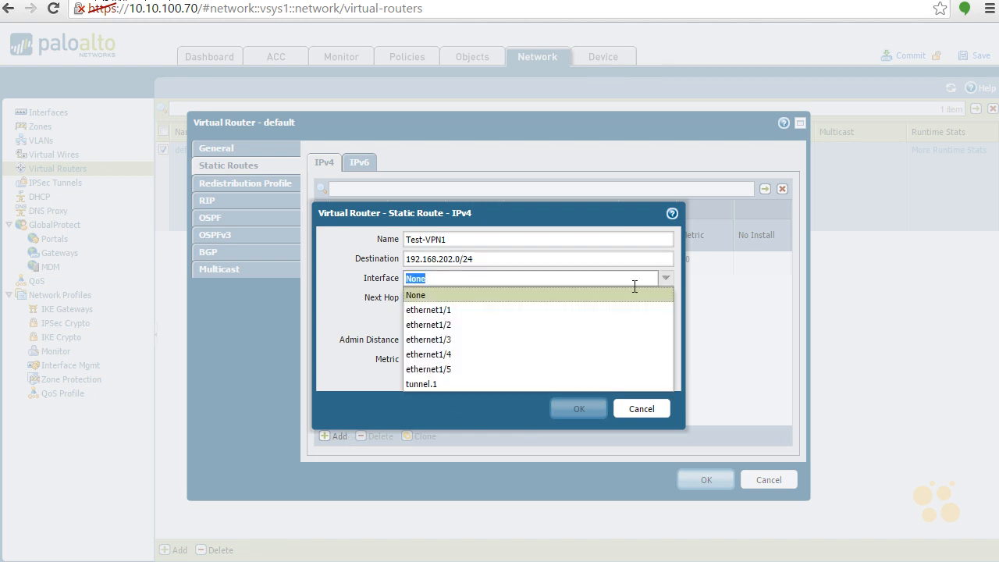
click(471, 385)
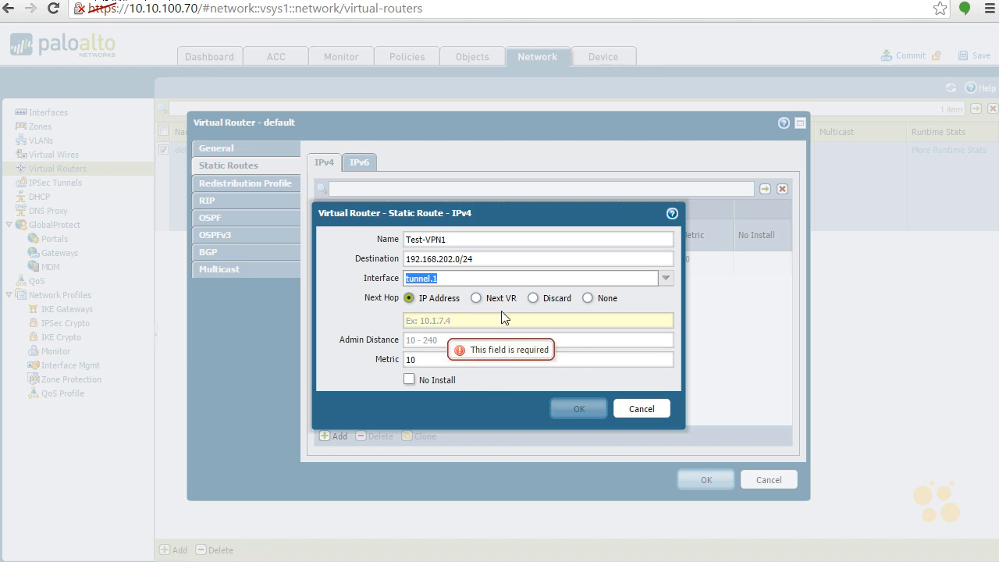
click(584, 298)
click(588, 299)
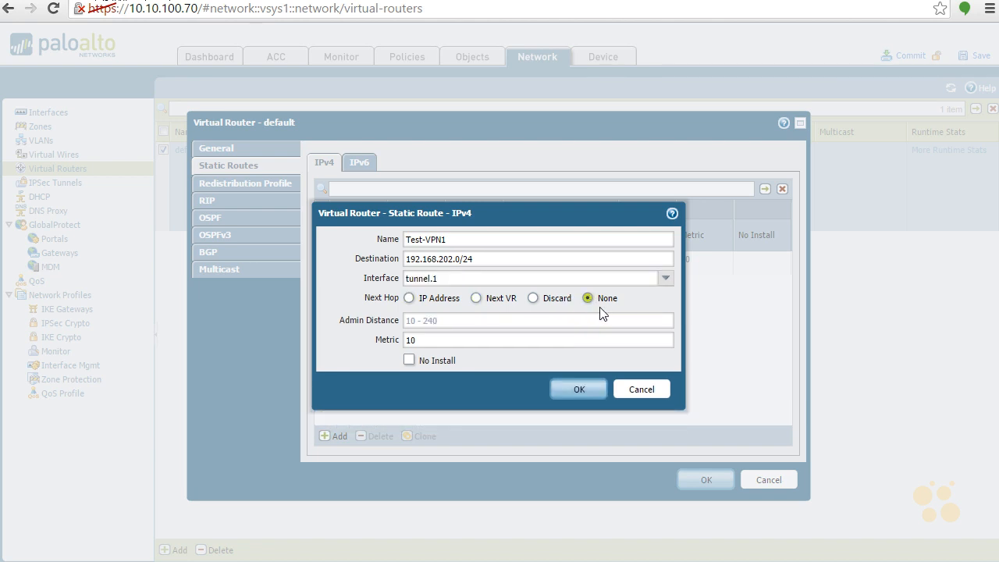
click(579, 391)
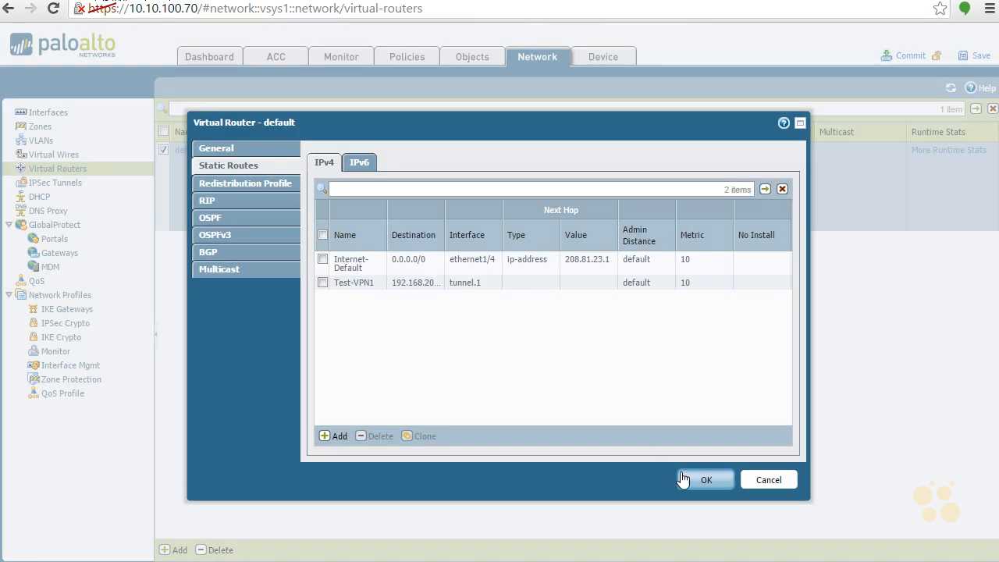
Step: Save the first firewall's virtual router and open the second firewall's default router static routes
click(704, 480)
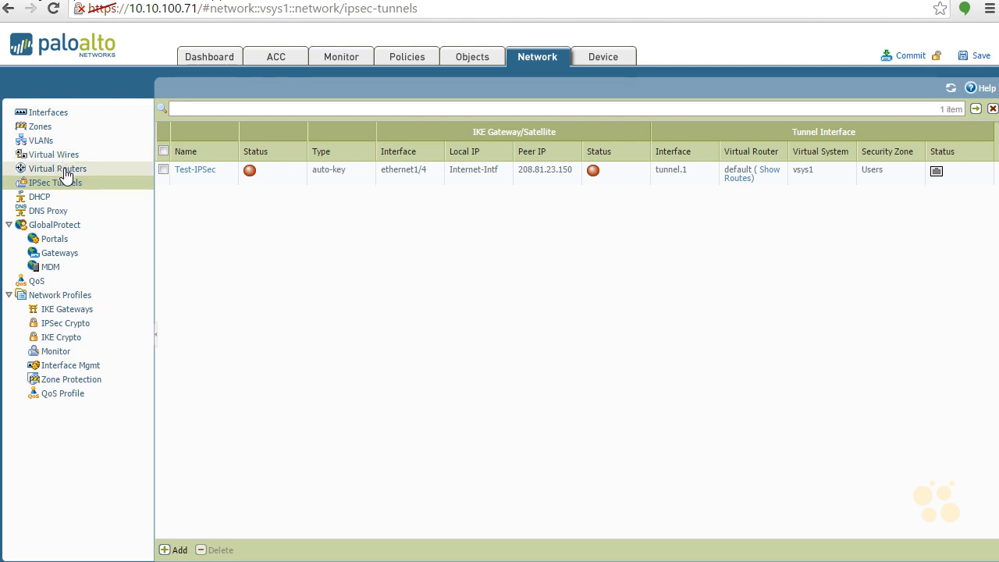
click(62, 170)
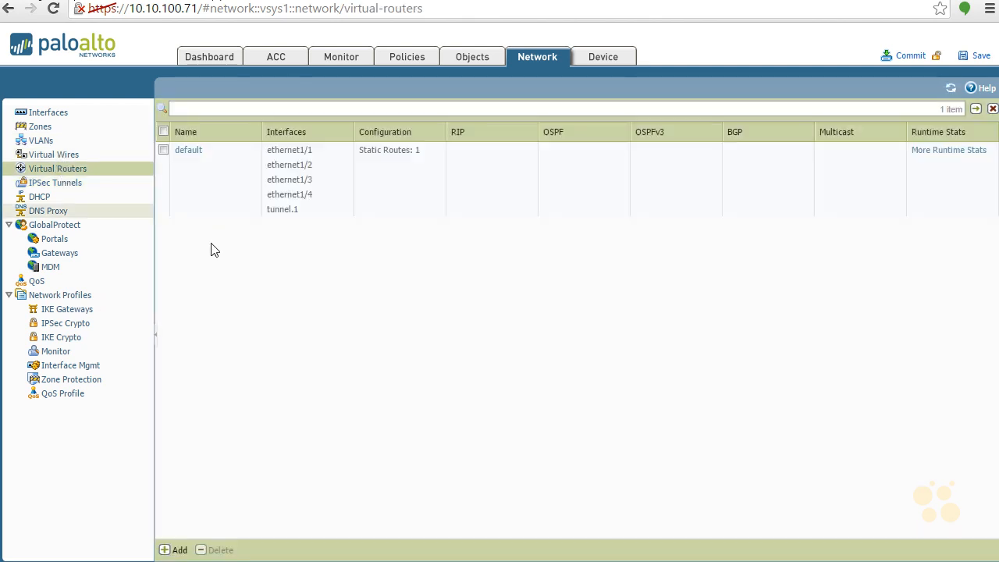
click(188, 151)
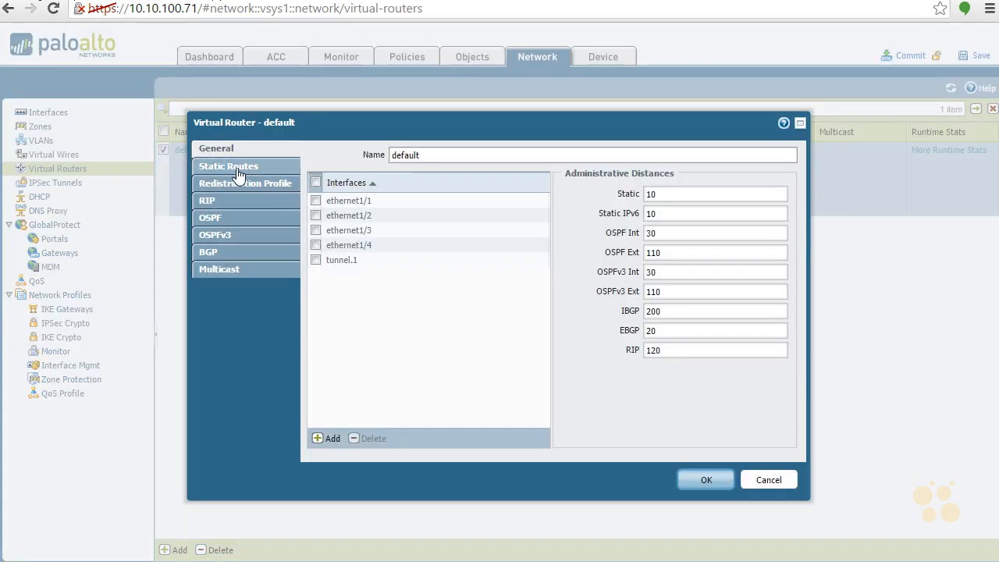
click(262, 165)
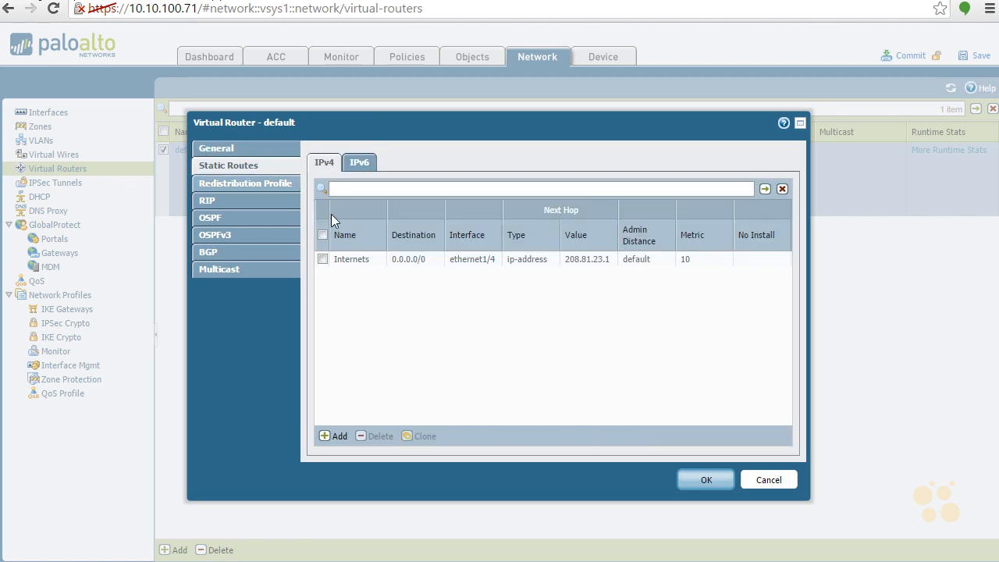
Step: Add static route Teest-VPN1 to 192.168.201.0/24 via tunnel.1, next hop None, and save the router
click(334, 435)
text(Teest-VPN1)
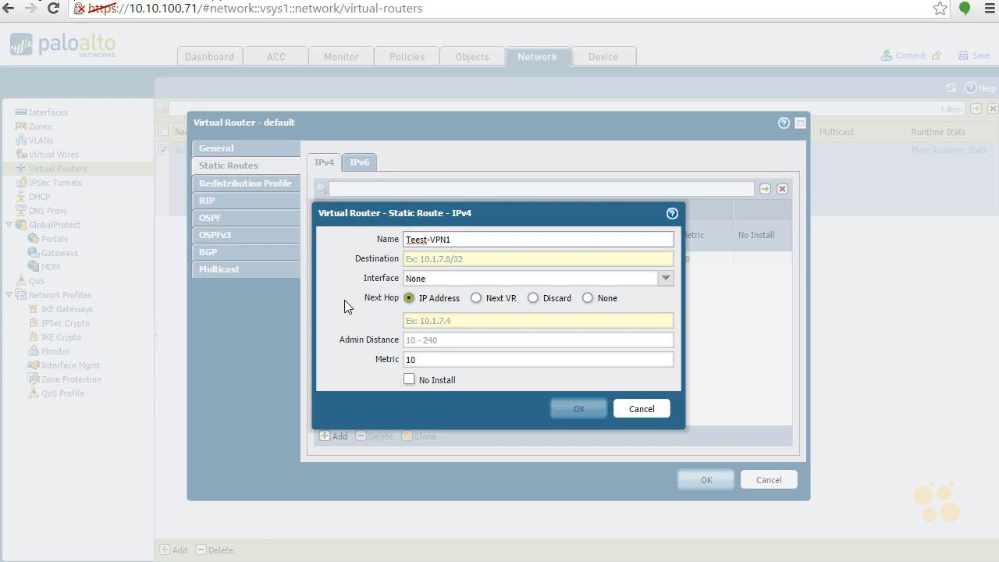
key(Tab)
text(192.168.201.0/24)
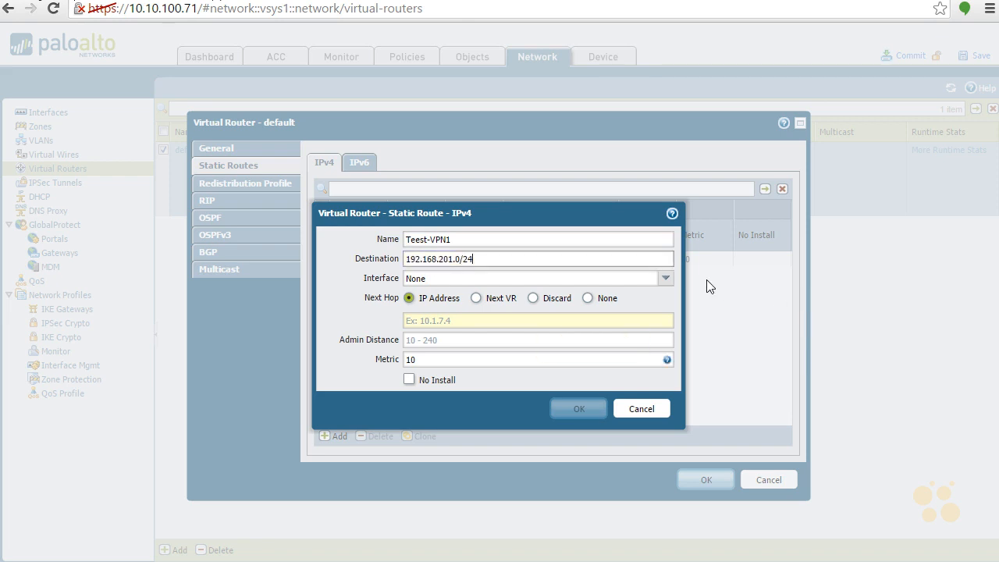
click(666, 279)
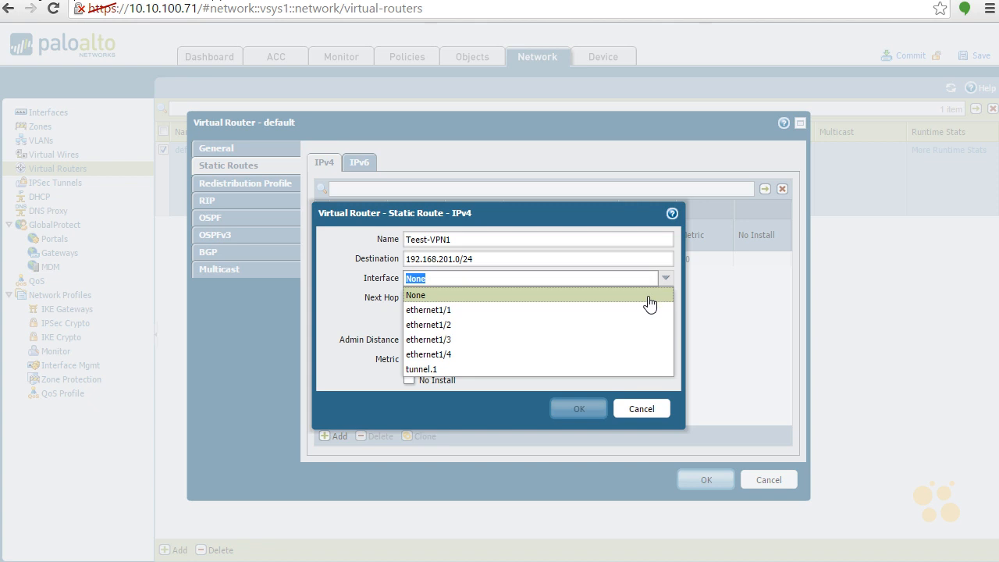
click(578, 369)
click(587, 298)
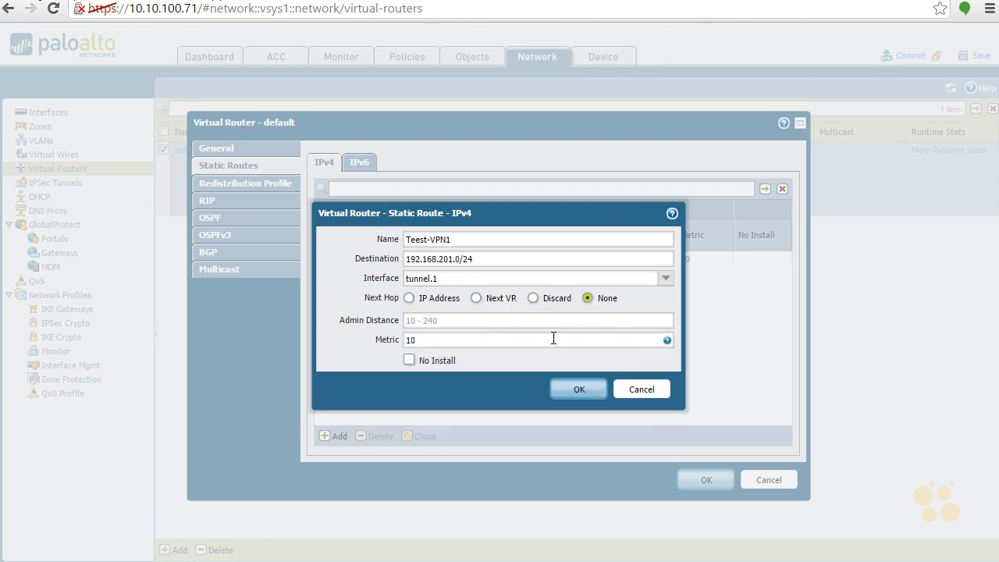
click(582, 391)
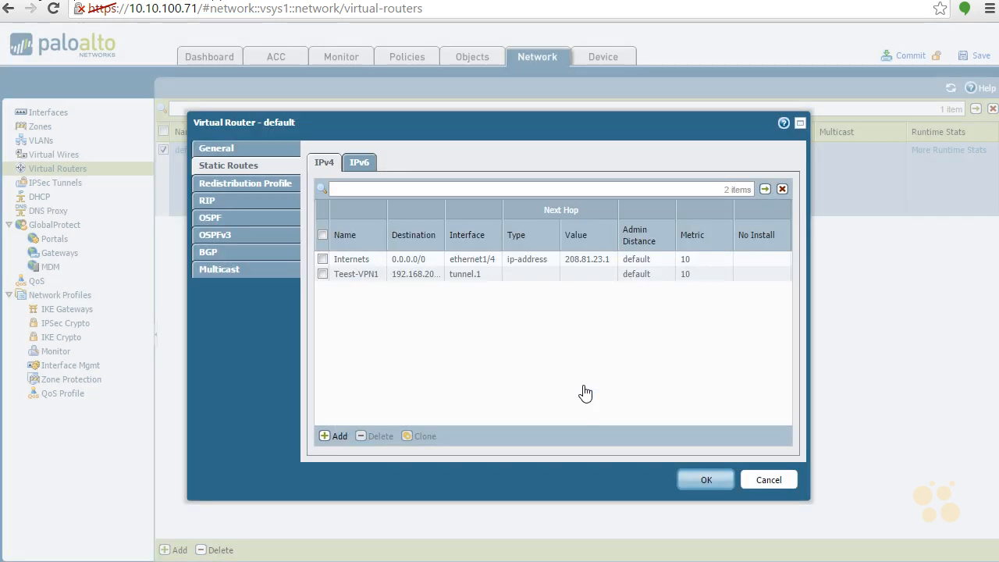
click(721, 484)
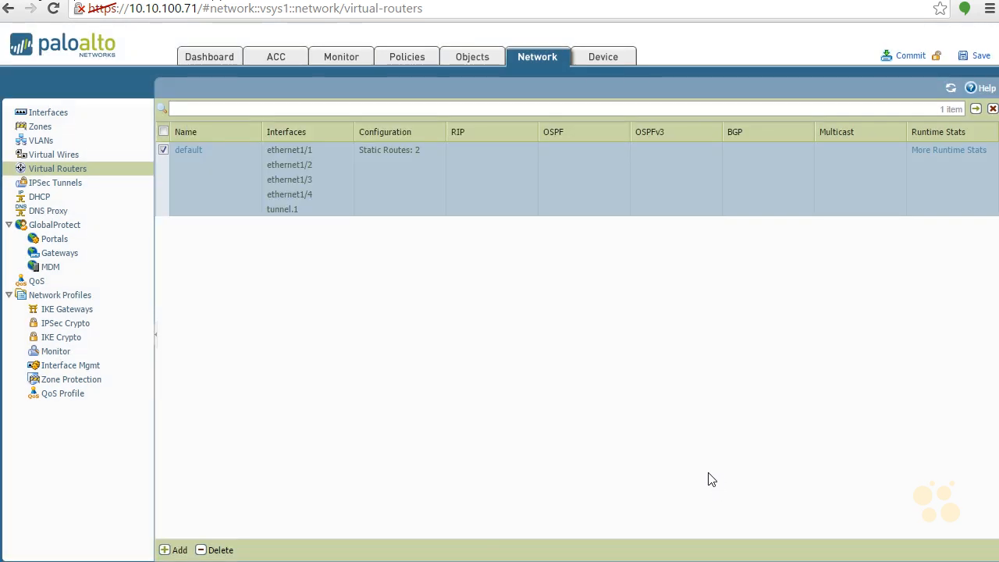
Step: Commit the configuration on both firewalls, confirming the overwrite and closing each success result
click(61, 184)
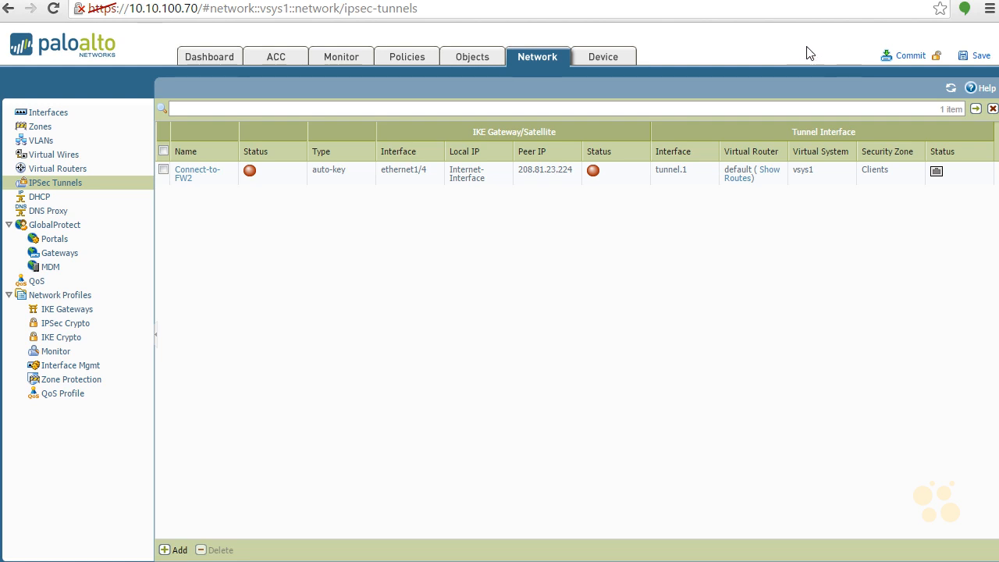
click(910, 56)
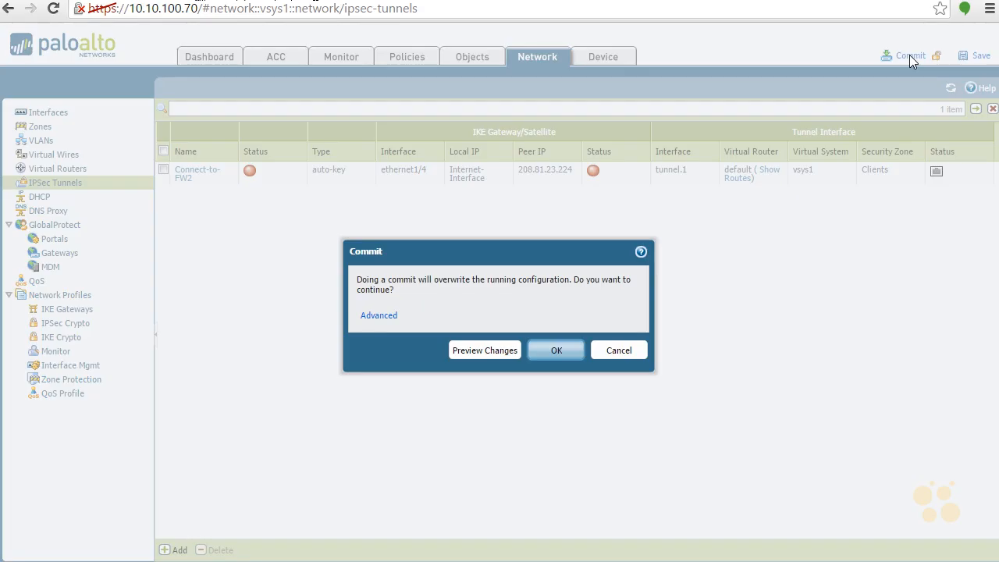
click(557, 351)
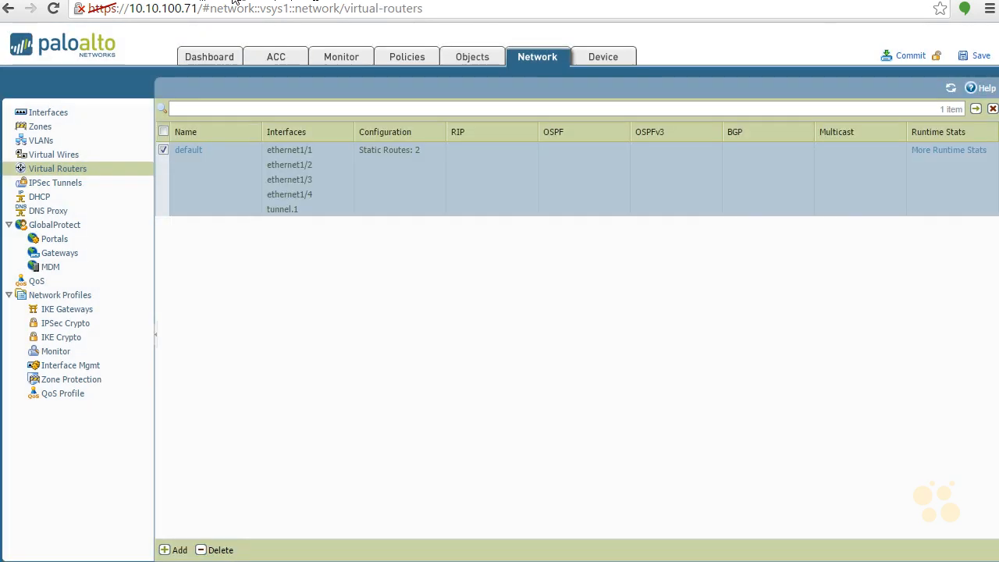
click(910, 57)
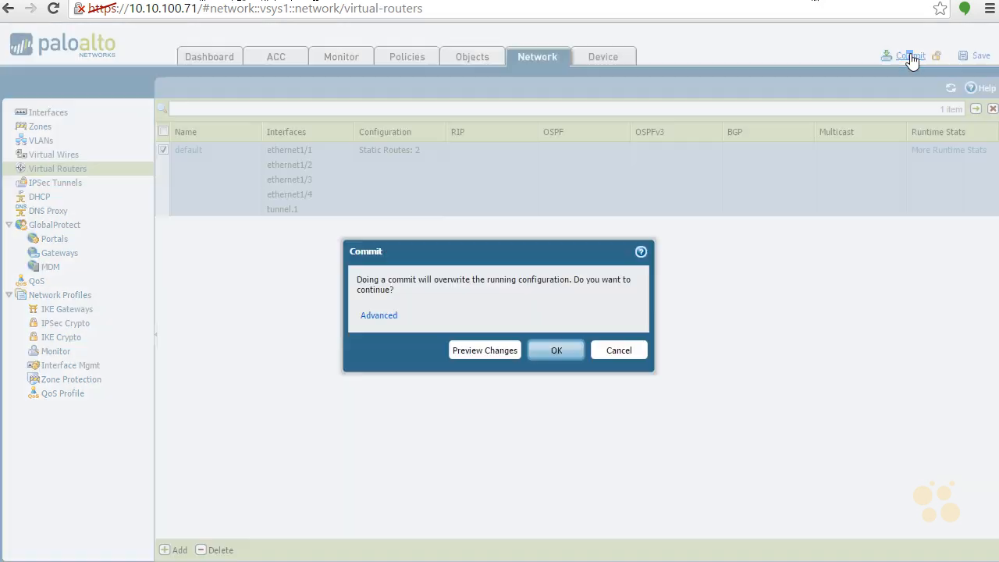
click(556, 352)
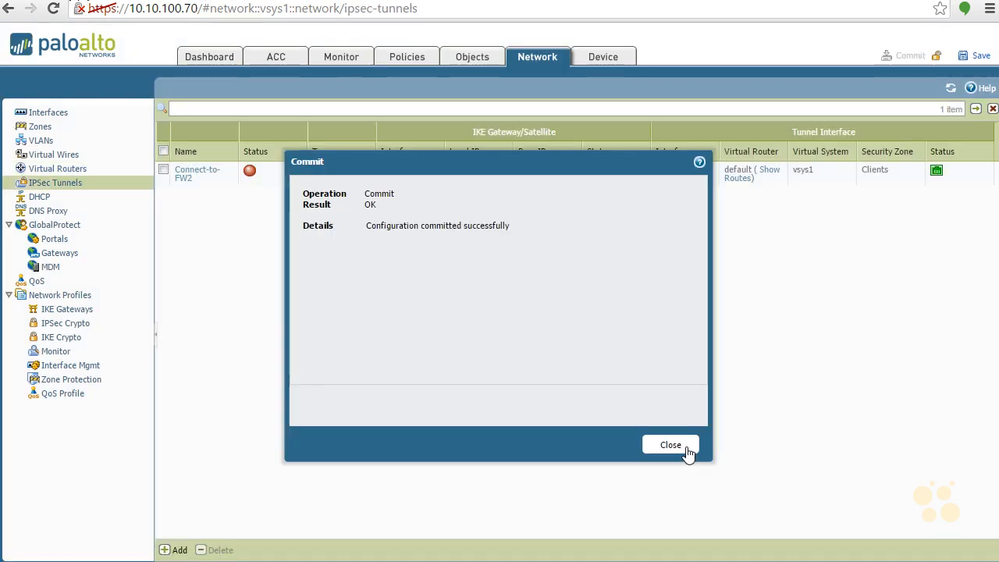
click(676, 445)
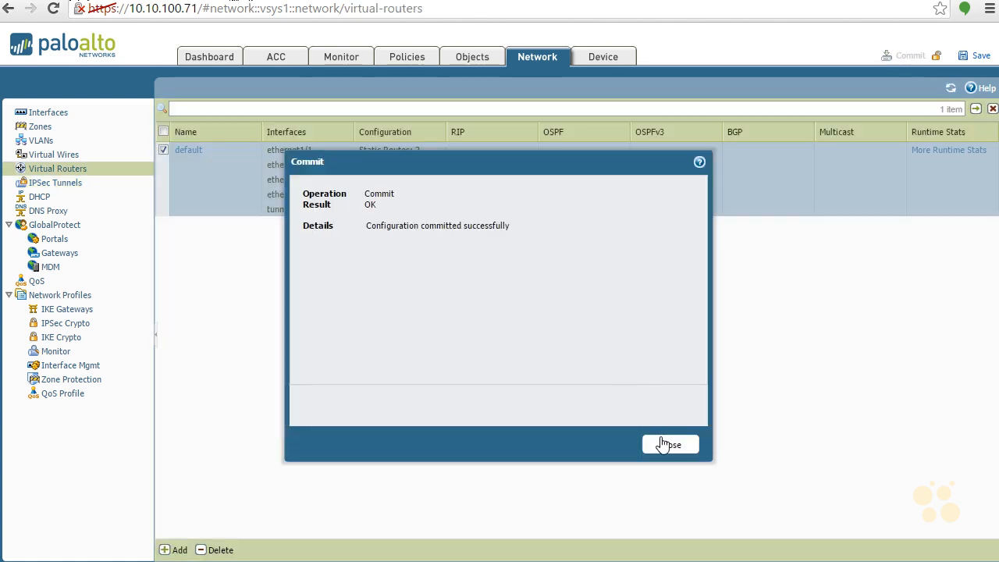
click(662, 444)
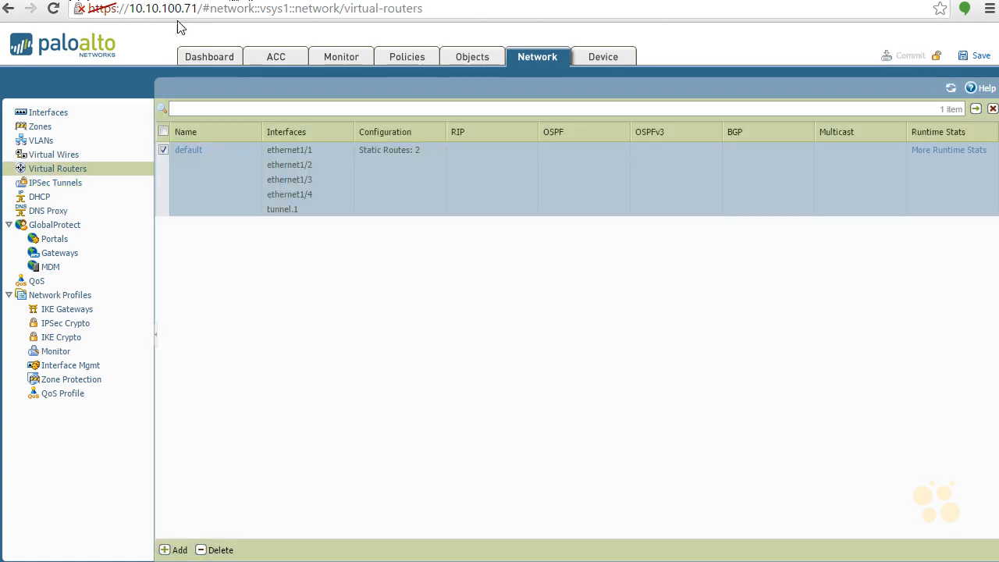
Step: Run 'show vpn tunnel' in the CLI to list Connect-to-FW2 with its proxy IDs
click(78, 187)
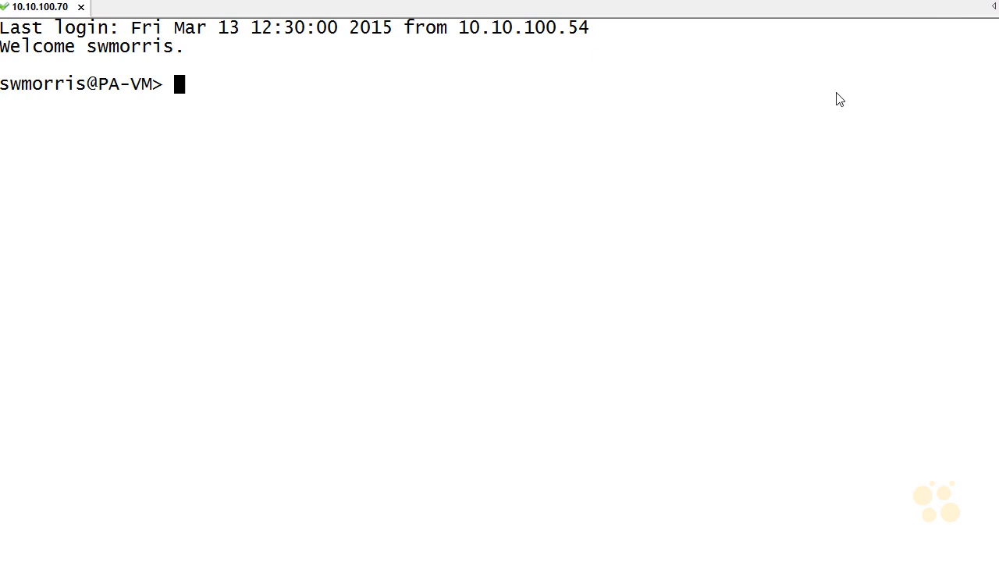
key(Return)
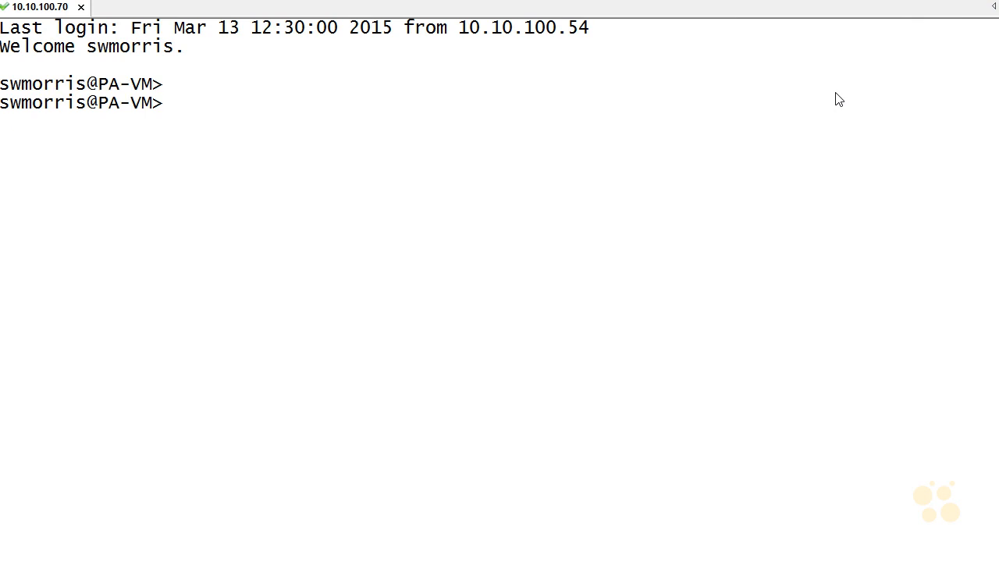
text(show vpn)
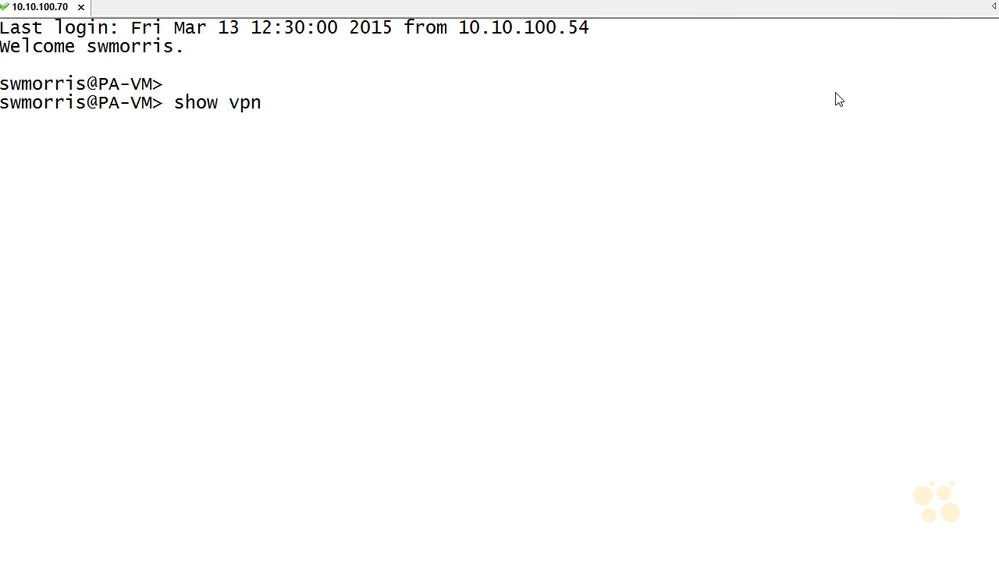
text( tunnel)
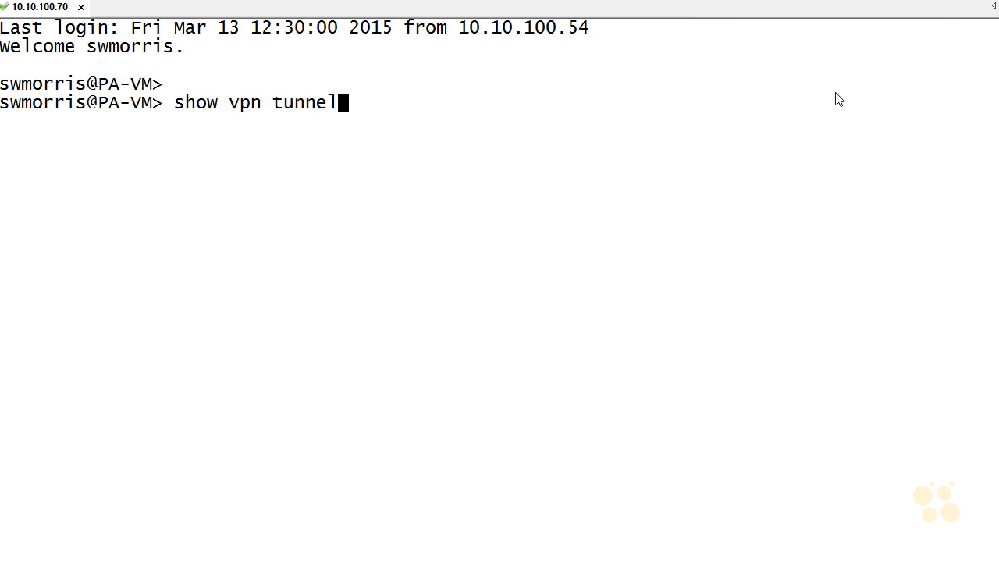
key(Return)
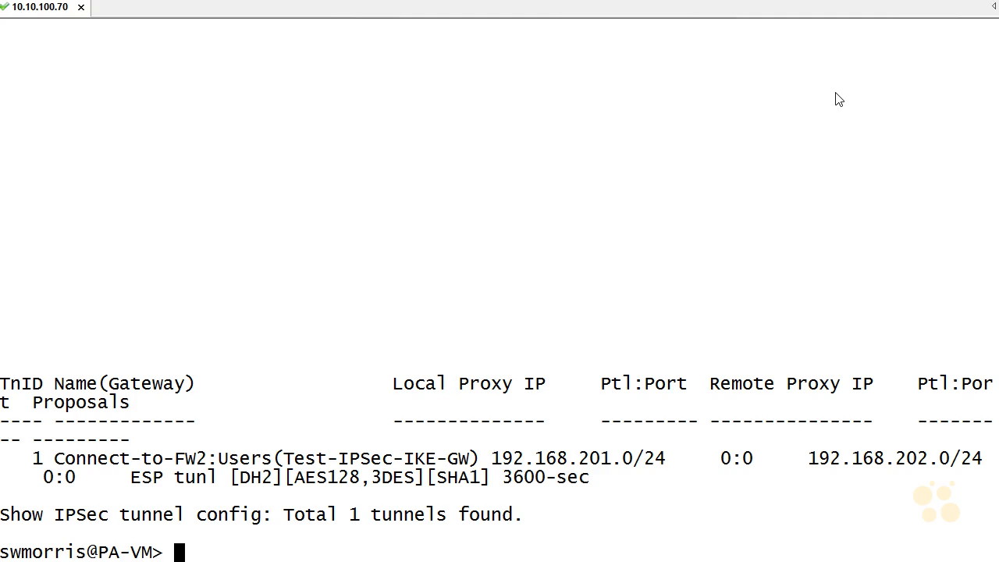
key(Return)
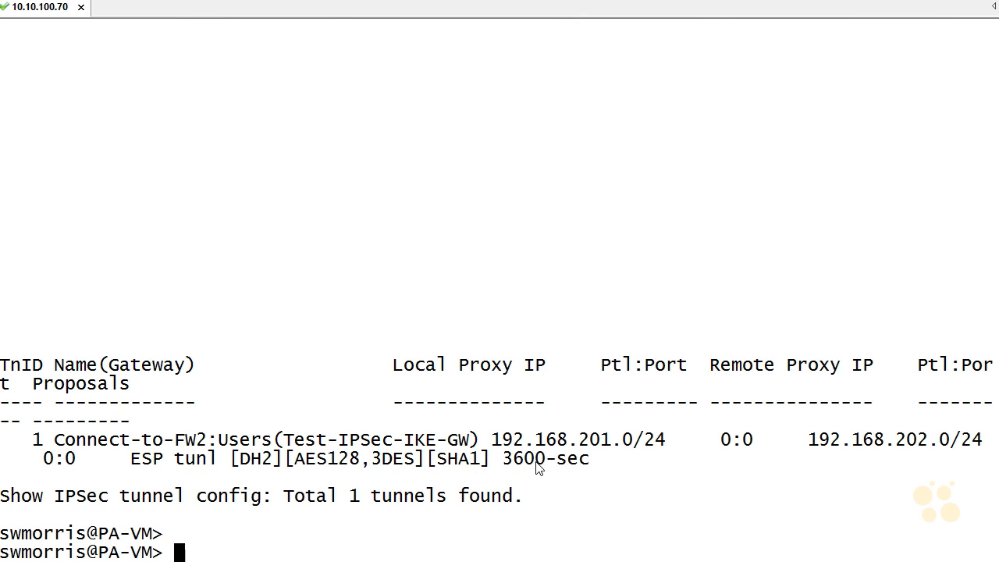
Step: Run 'show vpn flow tunnel-id 1' and page down to the active SA's encap/decap counters
key(Return)
text(show cpn)
key(BackSpace)
key(BackSpace)
key(BackSpace)
text(vpn)
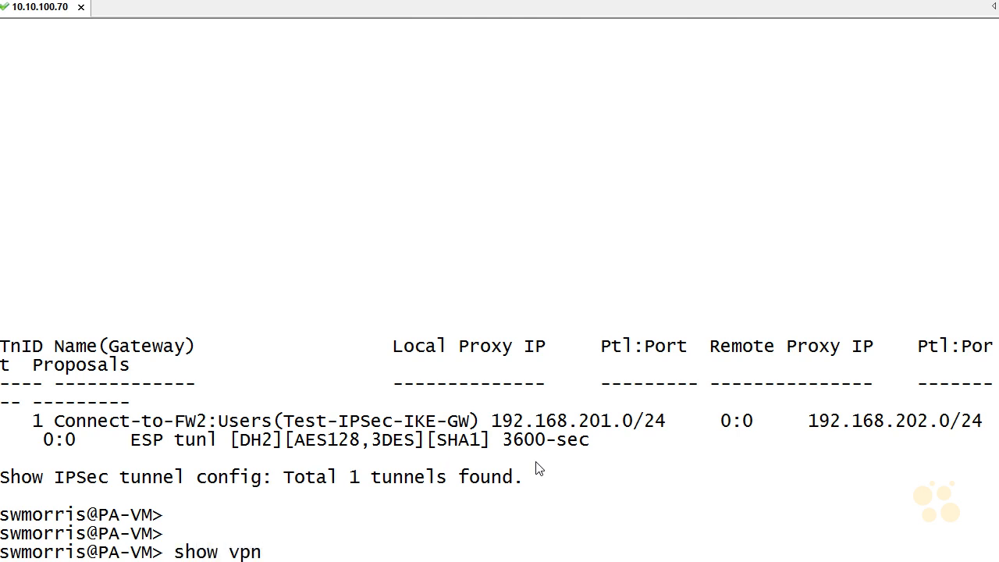
text( flow tunne)
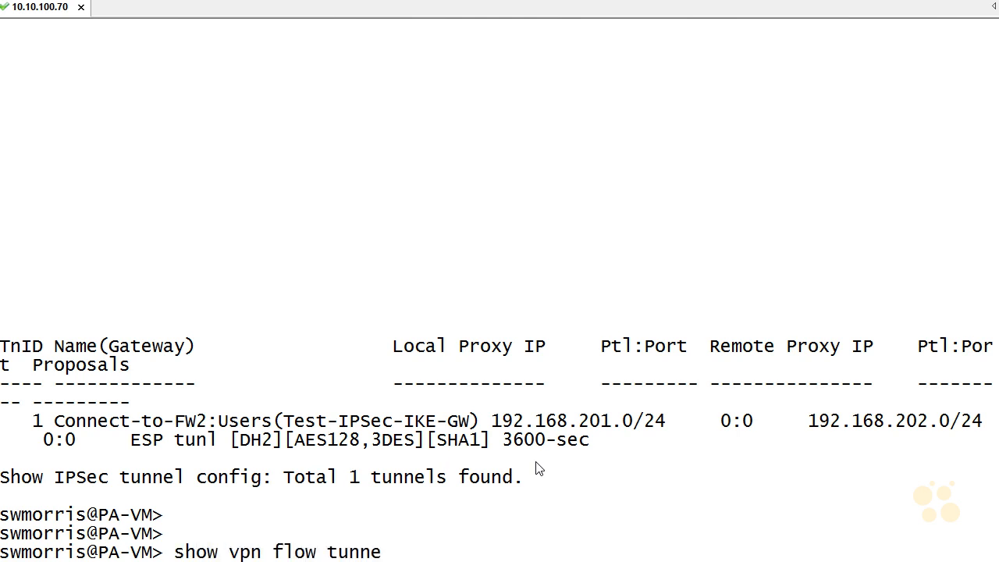
text(l-id ?)
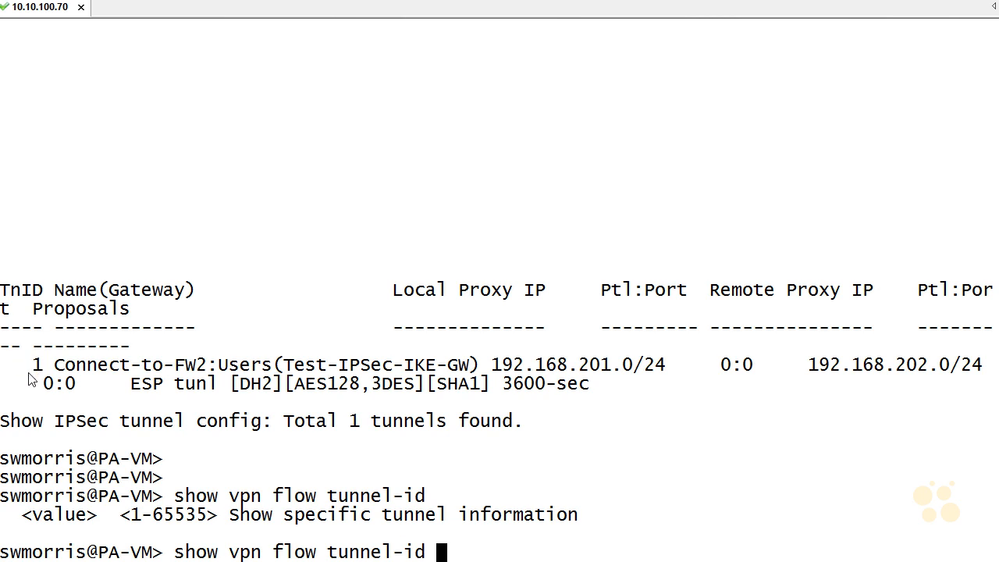
text(1)
key(Return)
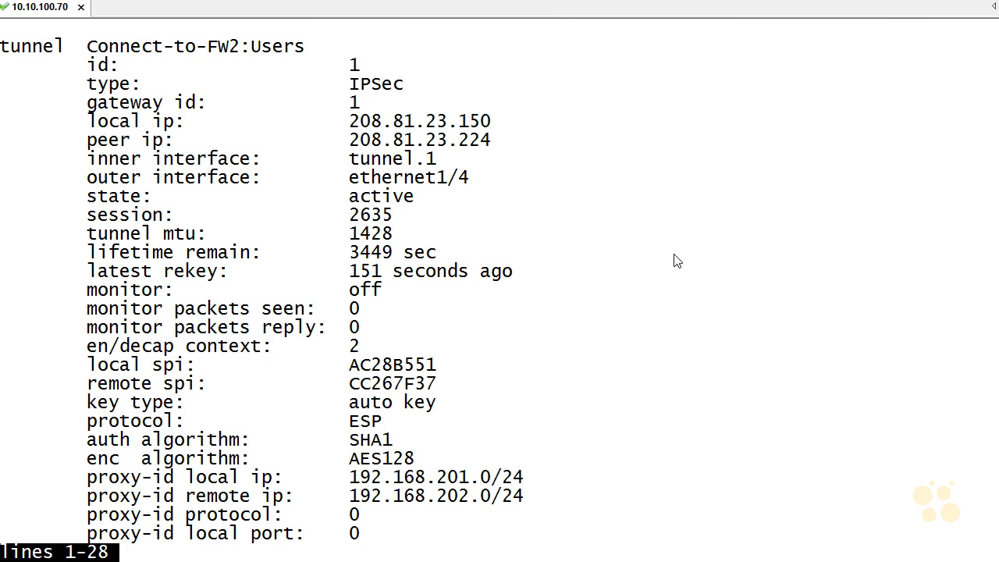
key(Return)
key(Return)
key(Return)
key(Return)
key(Return)
key(Return)
key(Return)
key(Return)
key(Return)
key(Return)
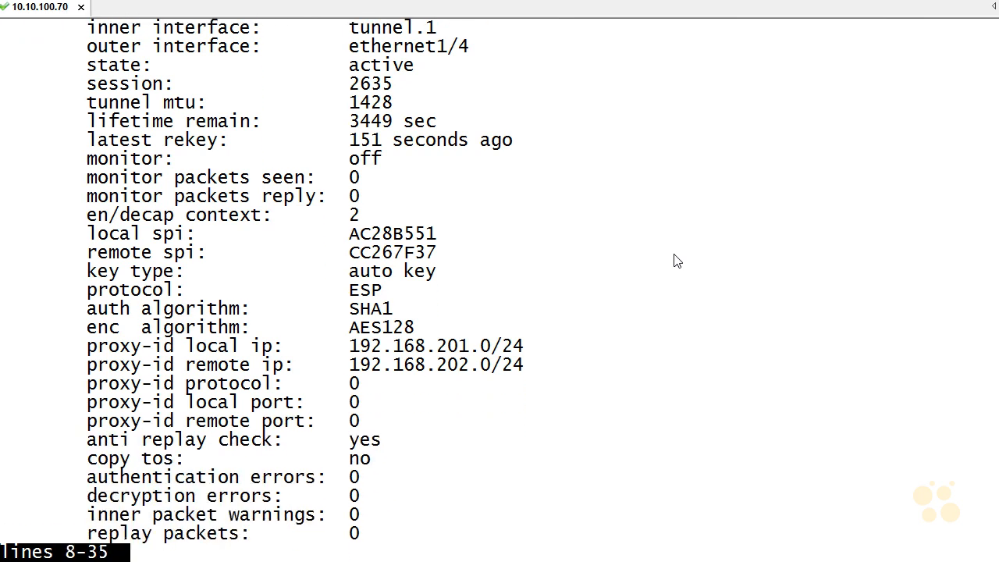
key(Return)
key(Return)
key(Return)
key(Return)
key(Return)
key(Return)
key(Return)
key(Return)
key(Return)
key(Return)
key(Return)
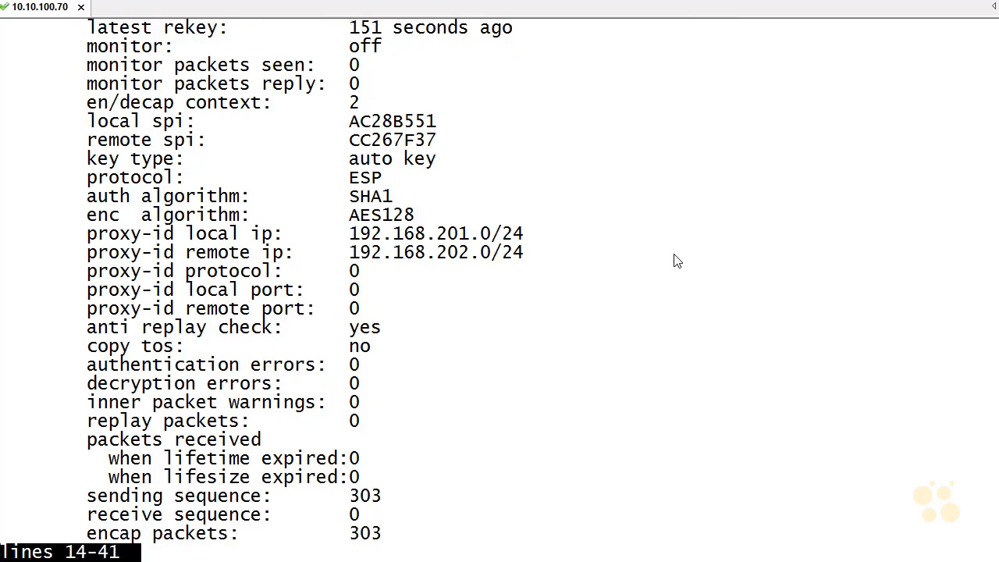
key(Return)
key(Return)
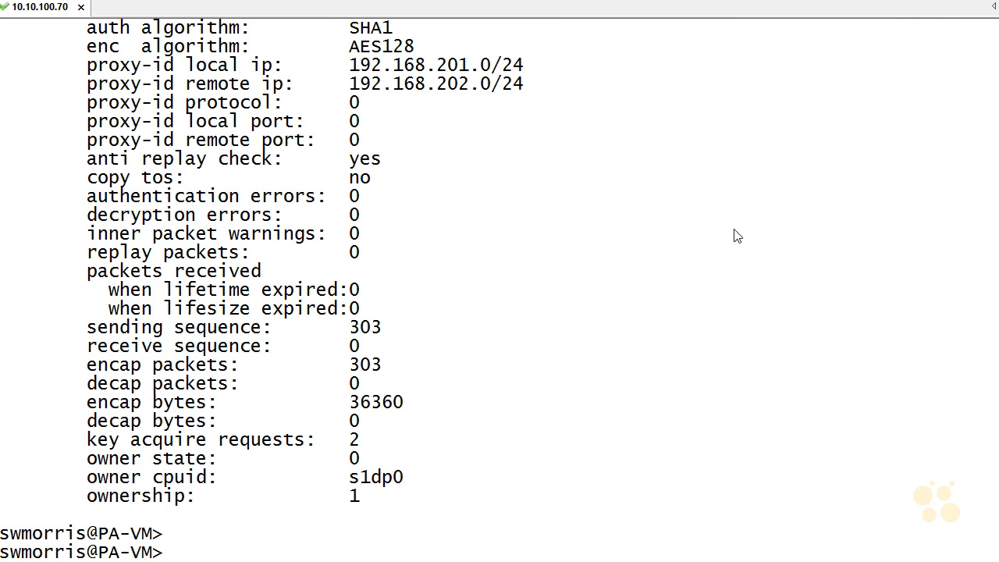
key(Return)
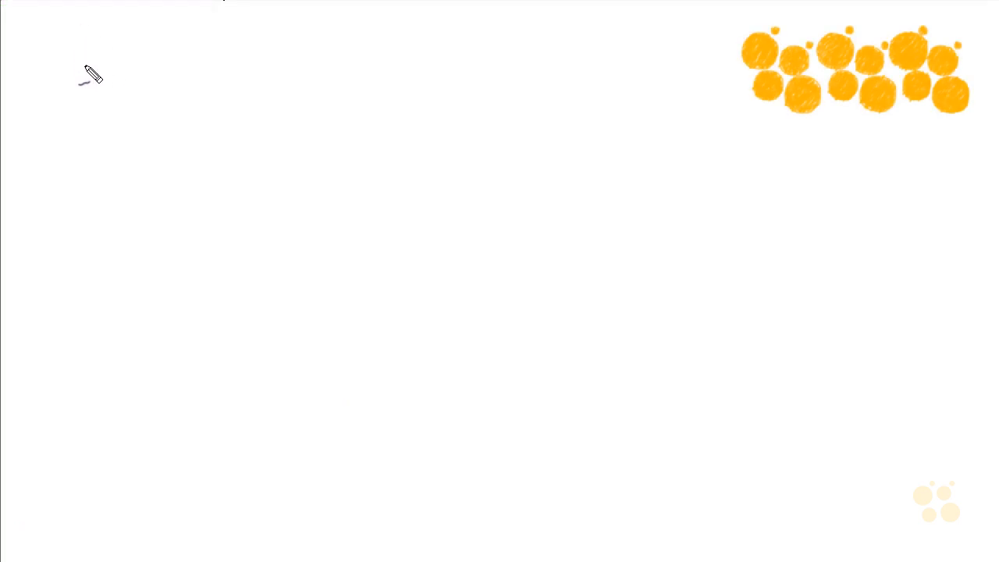
Step: Handwrite the heading 'VPN!!!' at the top left of the whiteboard
mouse_move(90, 50)
mouse_down()
mouse_move(103, 77)
mouse_move(104, 64)
mouse_up()
mouse_move(121, 60)
mouse_down()
mouse_move(134, 61)
mouse_move(129, 74)
mouse_up()
mouse_move(159, 92)
mouse_down()
mouse_move(184, 55)
mouse_move(227, 61)
mouse_up()
click(219, 85)
drag(242, 92, 243, 98)
drag(242, 46, 243, 57)
drag(255, 49, 256, 58)
drag(260, 93, 260, 99)
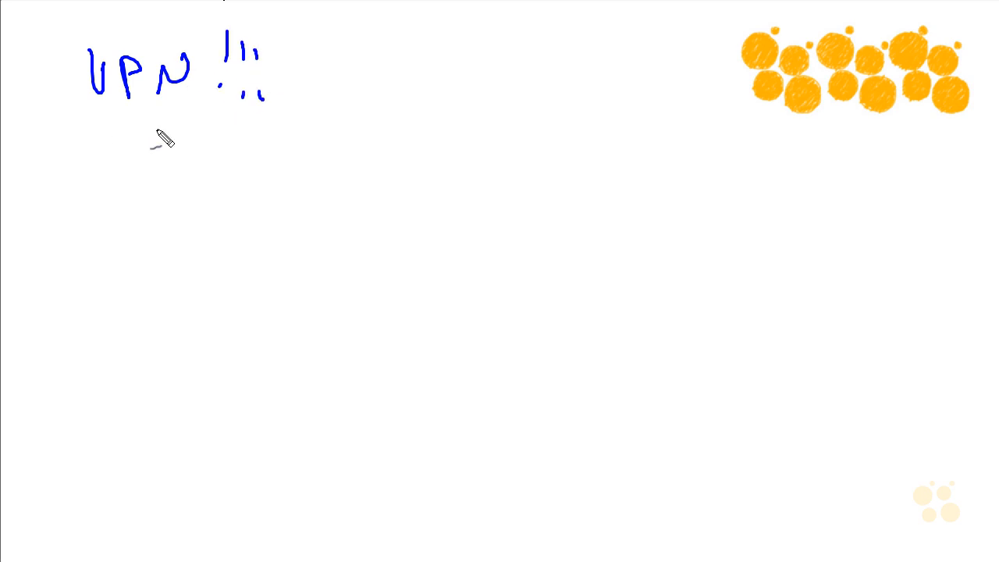
Step: Write the list Tunnel intf, Ike gw, Ipsec tunnel and Routing beneath the heading
mouse_move(168, 151)
mouse_down()
mouse_move(204, 151)
mouse_move(192, 179)
mouse_up()
mouse_move(207, 167)
mouse_down()
mouse_move(230, 179)
mouse_move(294, 173)
mouse_up()
mouse_move(300, 152)
mouse_down()
mouse_move(302, 180)
mouse_move(360, 176)
mouse_up()
drag(351, 164, 370, 162)
drag(373, 176, 388, 160)
mouse_move(192, 210)
mouse_down()
mouse_move(227, 208)
mouse_move(204, 233)
mouse_up()
mouse_move(184, 234)
mouse_down()
mouse_move(270, 233)
mouse_move(290, 247)
mouse_up()
drag(306, 223, 336, 224)
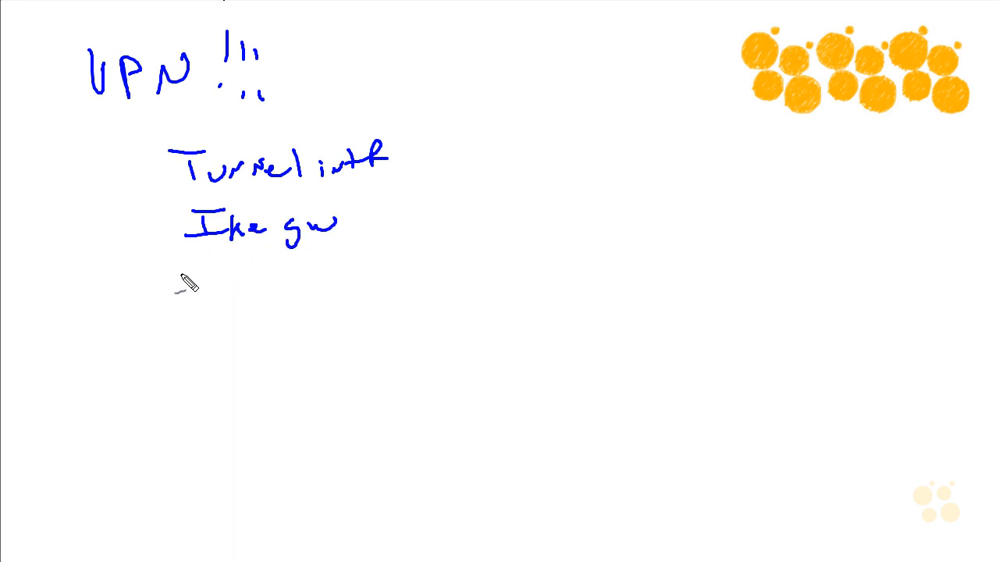
drag(191, 264, 226, 263)
mouse_move(211, 265)
mouse_down()
mouse_move(209, 285)
mouse_move(234, 285)
mouse_up()
mouse_move(238, 275)
mouse_down()
mouse_move(236, 300)
mouse_move(239, 289)
mouse_up()
mouse_move(256, 273)
mouse_down()
mouse_move(285, 290)
mouse_move(400, 282)
mouse_up()
mouse_move(205, 336)
mouse_down()
mouse_move(249, 344)
mouse_move(285, 334)
mouse_move(307, 337)
mouse_move(304, 345)
mouse_move(318, 322)
mouse_up()
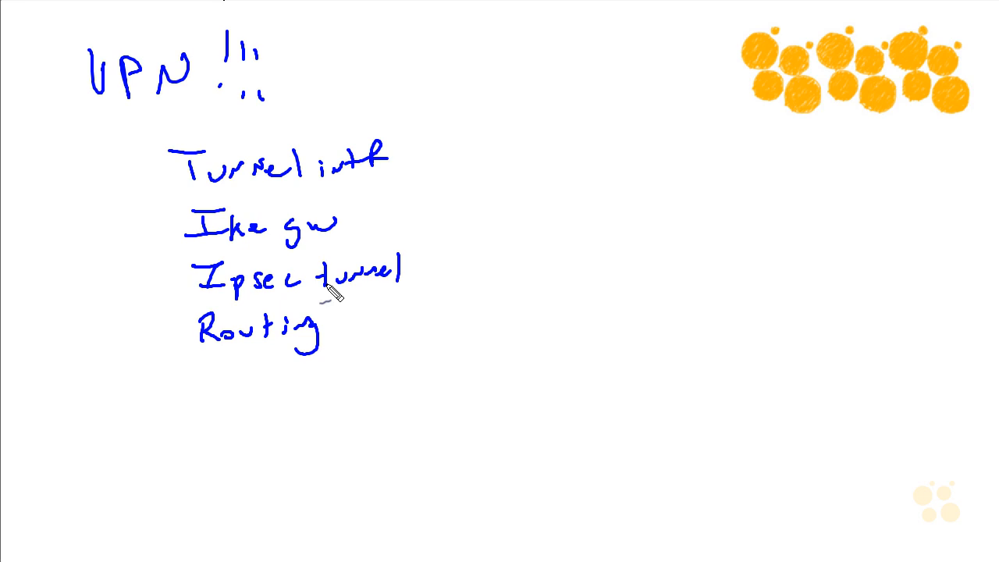
Step: Bracket Ike gw and Ipsec tunnel as 'transform set' and write 'Verify!!!' below Routing
mouse_move(409, 221)
mouse_down()
mouse_move(456, 249)
mouse_move(448, 264)
mouse_move(481, 234)
mouse_move(499, 249)
mouse_move(516, 233)
mouse_up()
mouse_move(521, 245)
mouse_down()
mouse_move(532, 234)
mouse_move(562, 244)
mouse_move(601, 236)
mouse_move(597, 223)
mouse_move(696, 240)
mouse_move(718, 223)
mouse_up()
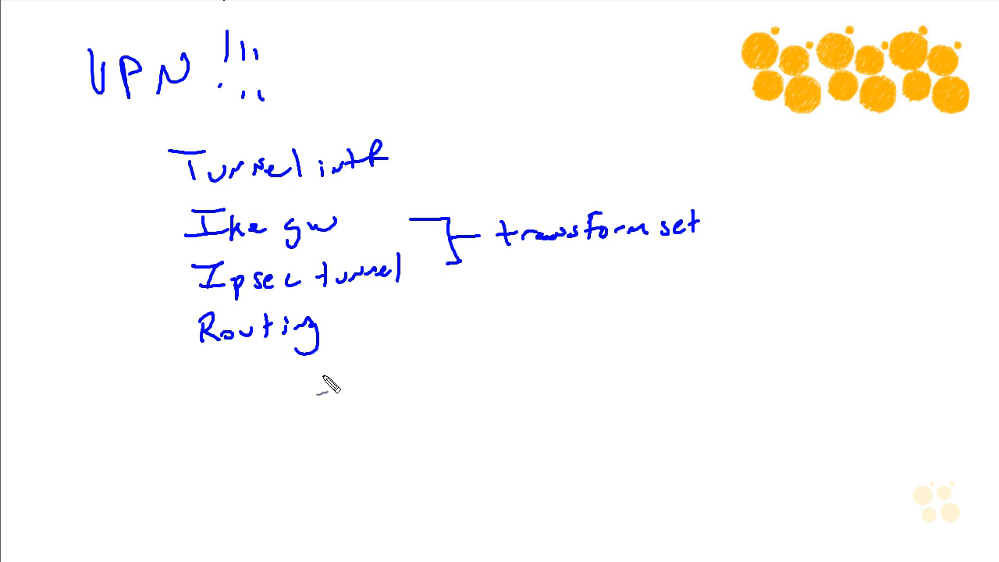
mouse_move(209, 395)
mouse_down()
mouse_move(261, 407)
mouse_move(312, 399)
mouse_move(336, 406)
mouse_move(326, 429)
mouse_up()
click(329, 404)
click(372, 405)
mouse_move(365, 369)
mouse_down()
mouse_move(366, 389)
mouse_move(383, 391)
mouse_up()
click(389, 405)
drag(402, 367, 403, 394)
click(405, 404)
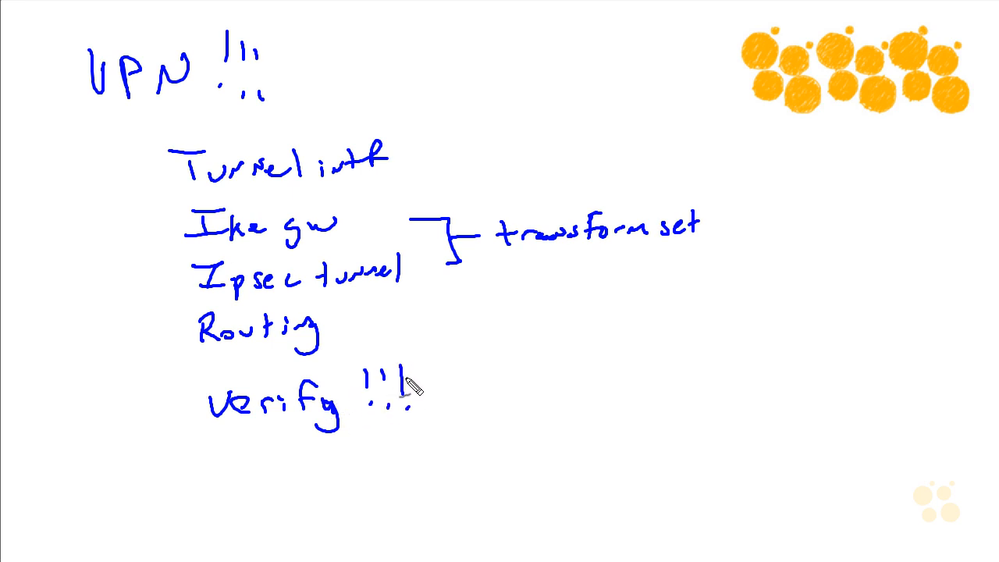